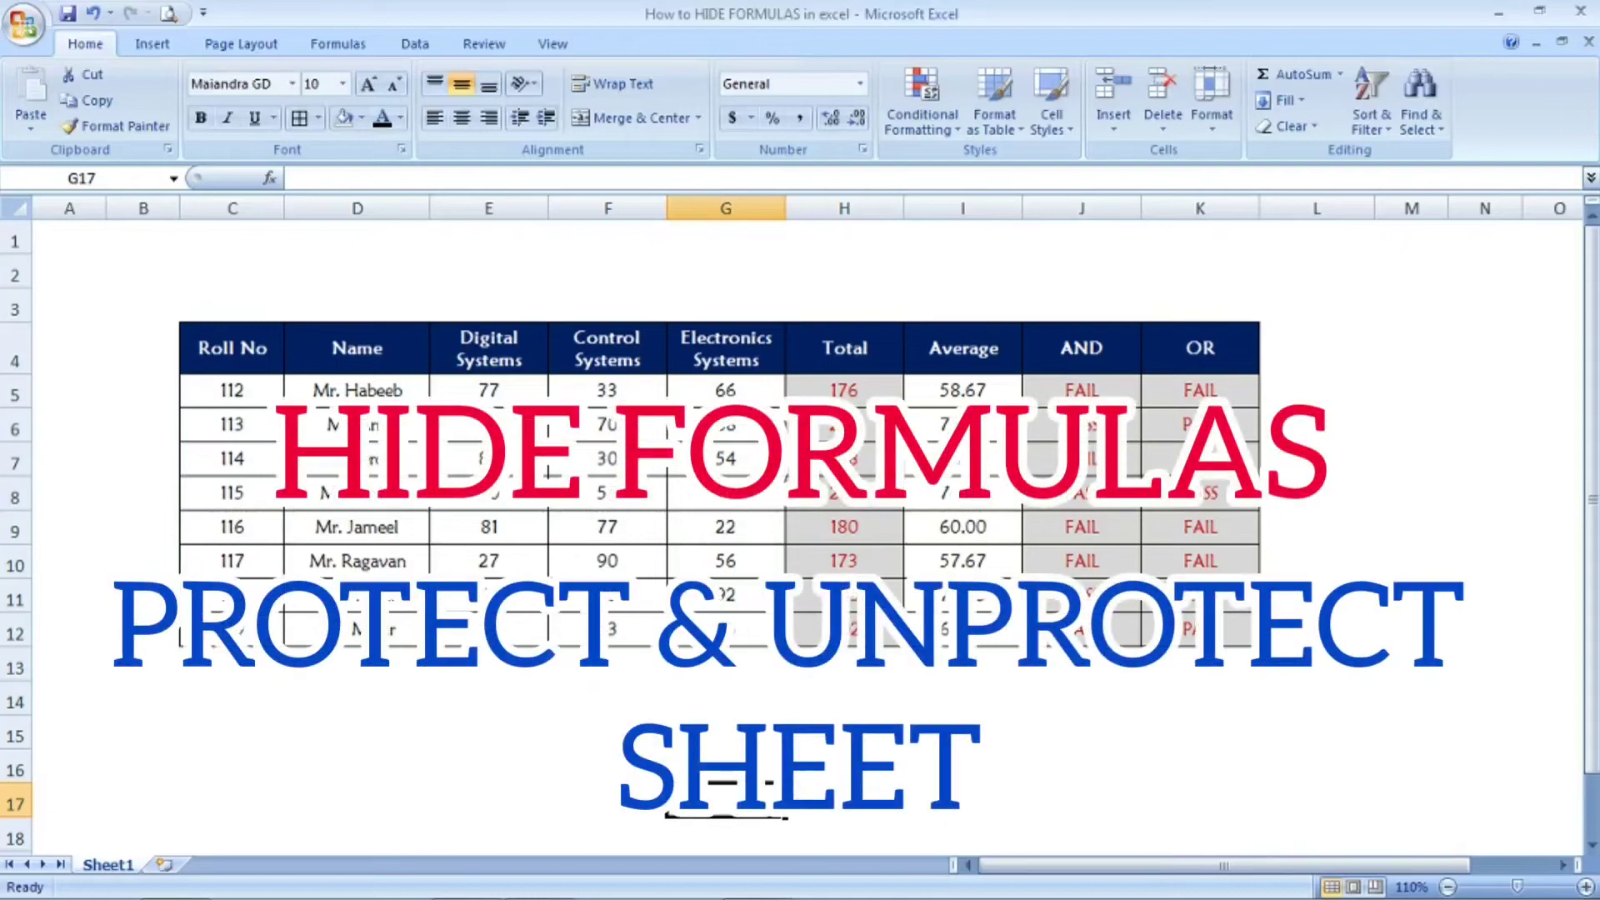
Review the mark in G8 and the Total, AND and OR formulas in H5, H6, J7 and K7.
{"action": "left_click", "coordinate": [726, 493]}
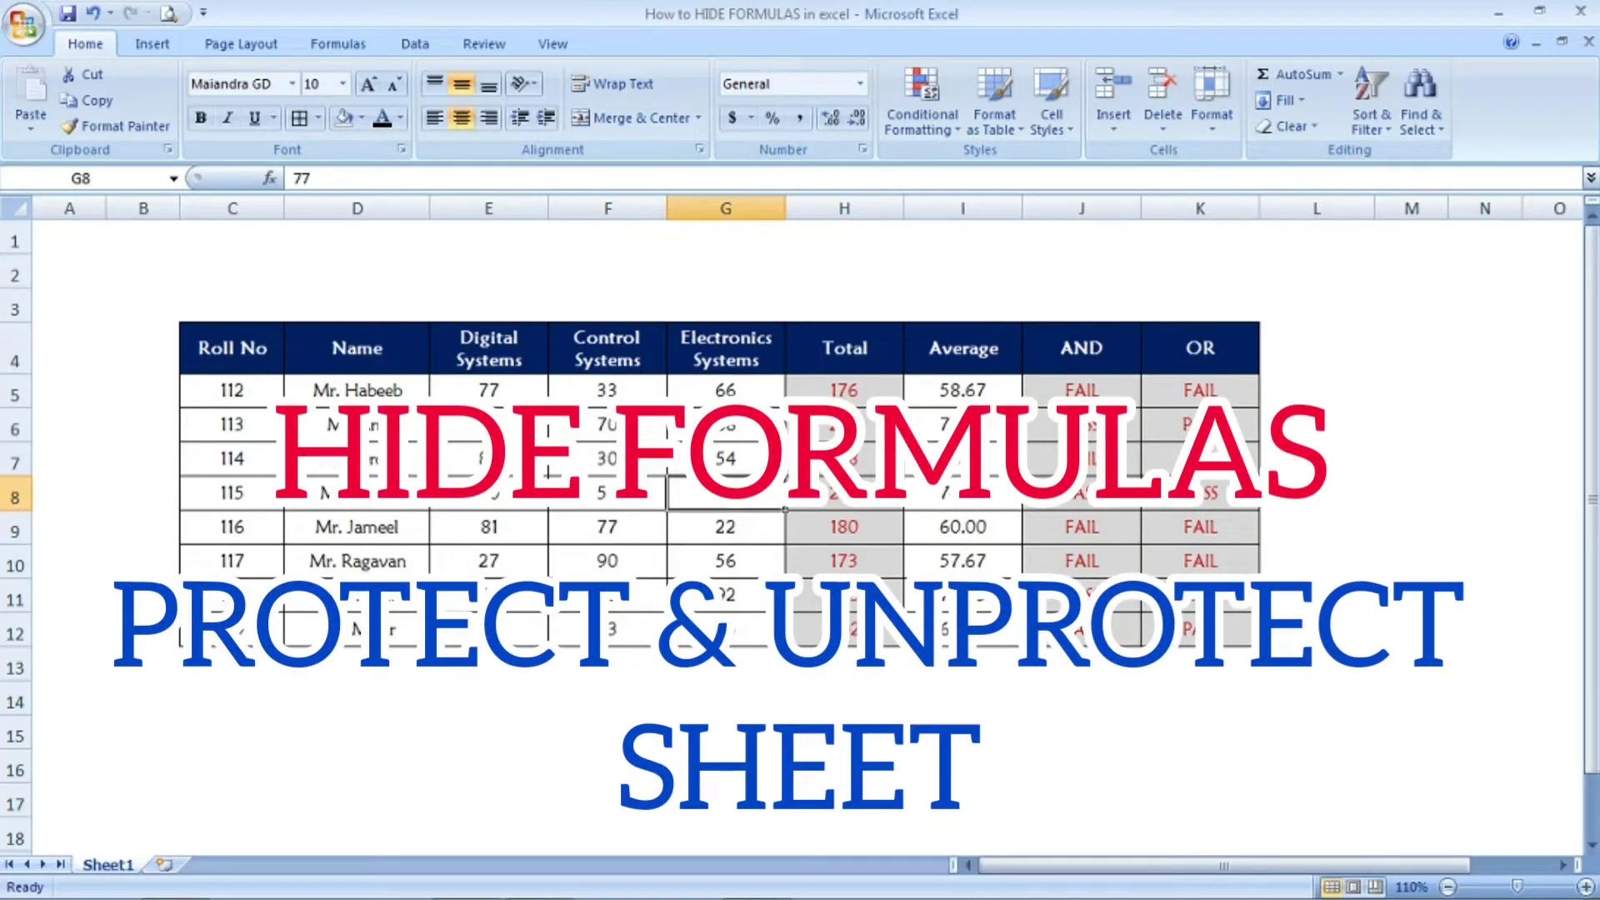
{"action": "left_click", "coordinate": [816, 385]}
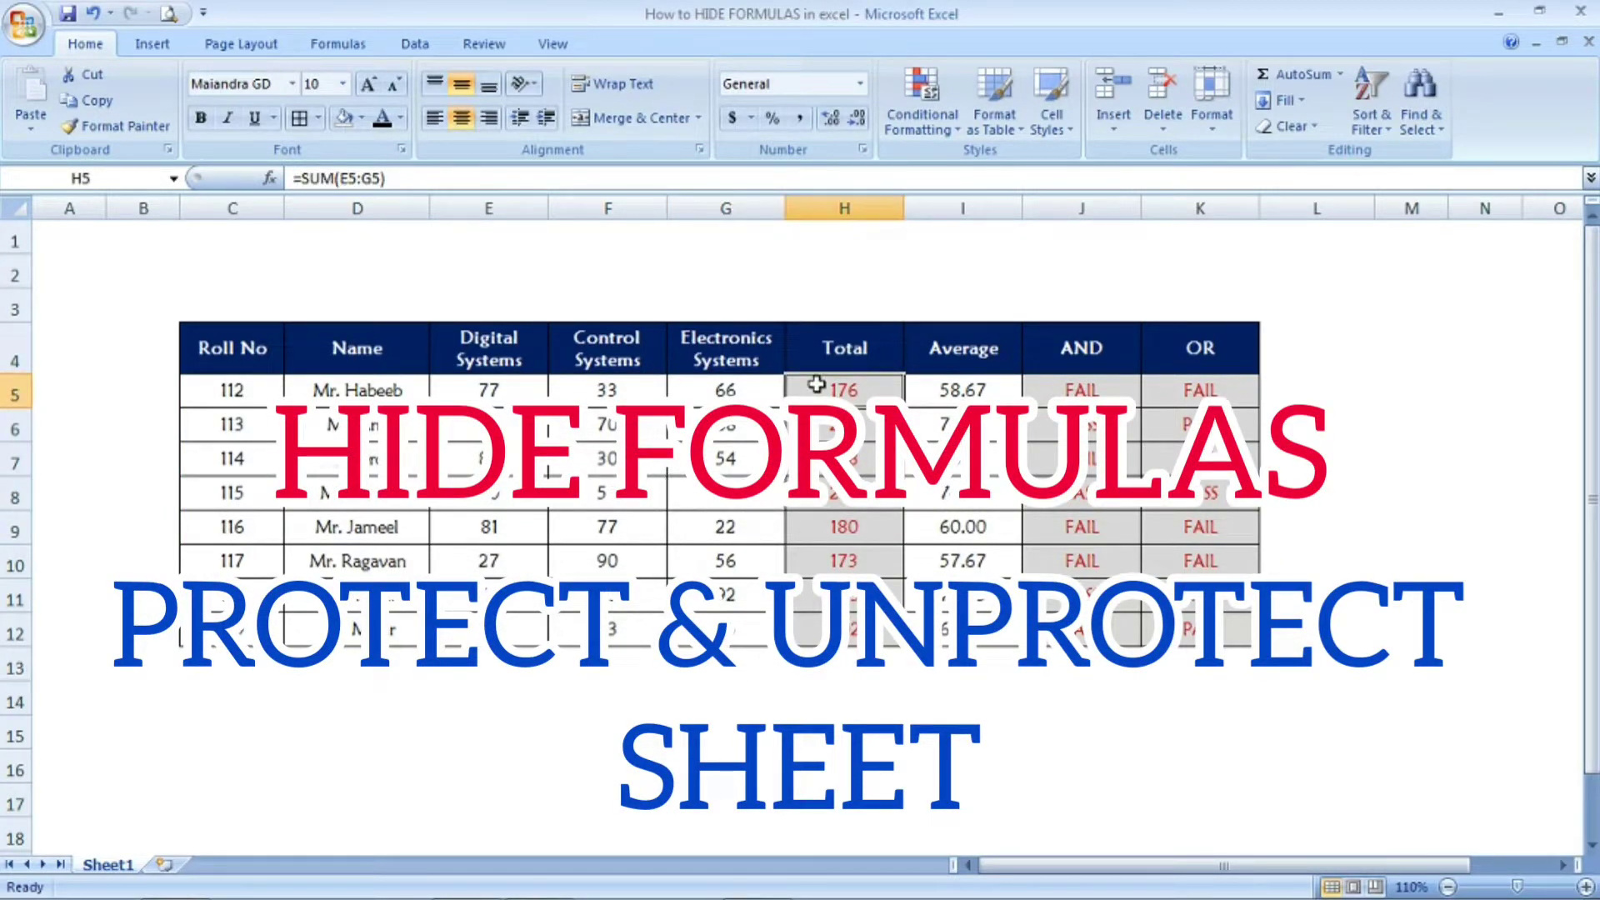
{"action": "key", "text": "Down"}
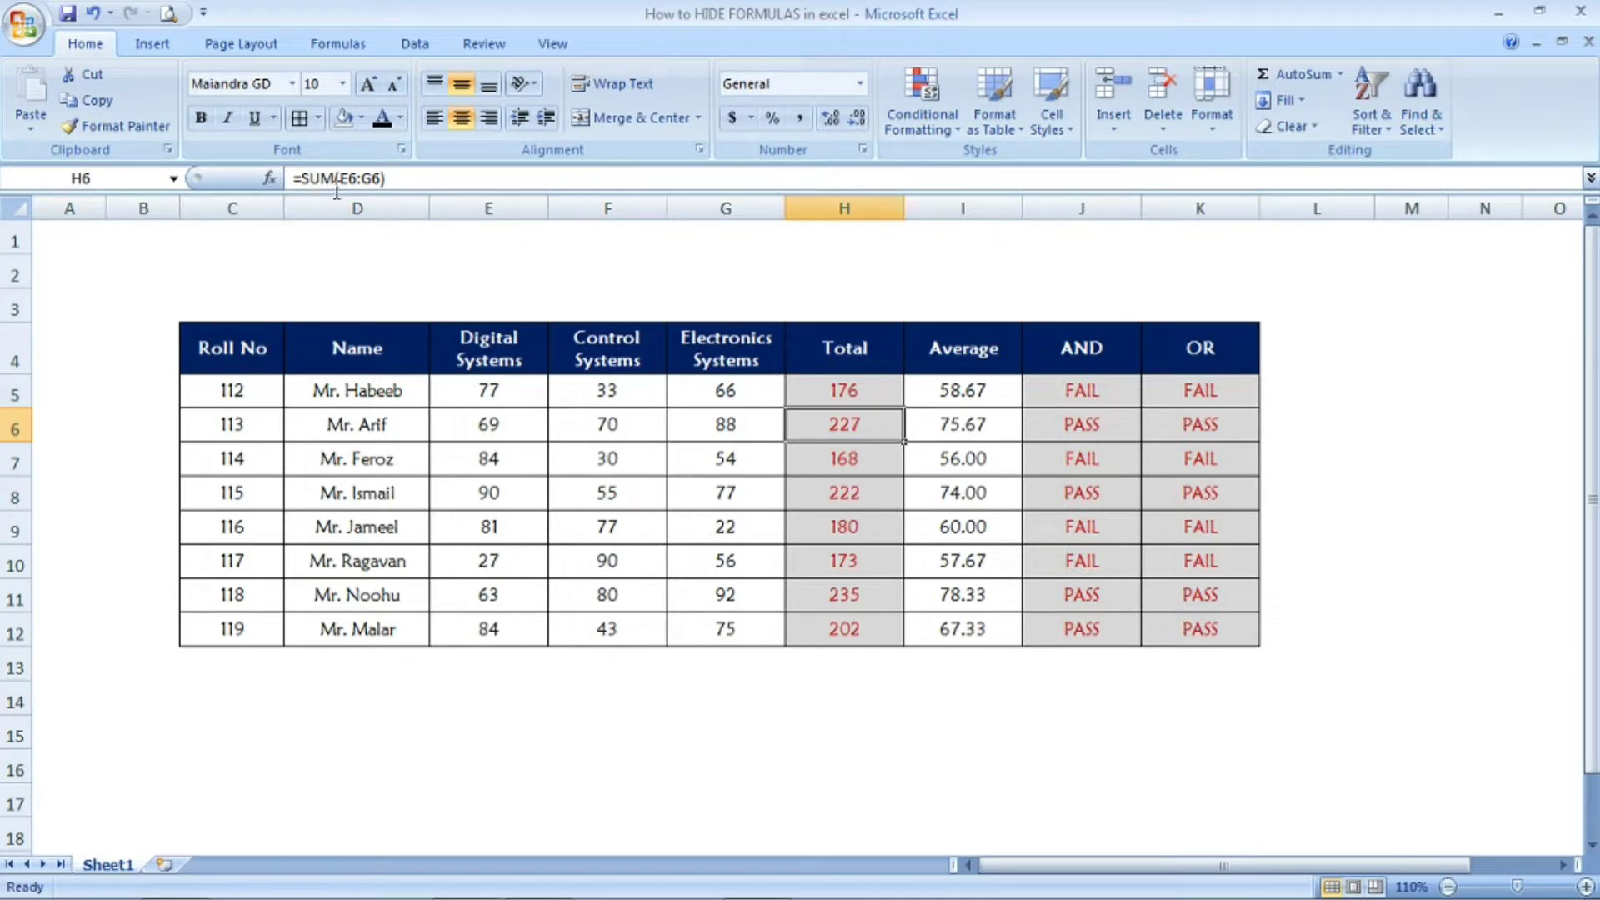
{"action": "left_click", "coordinate": [1101, 450]}
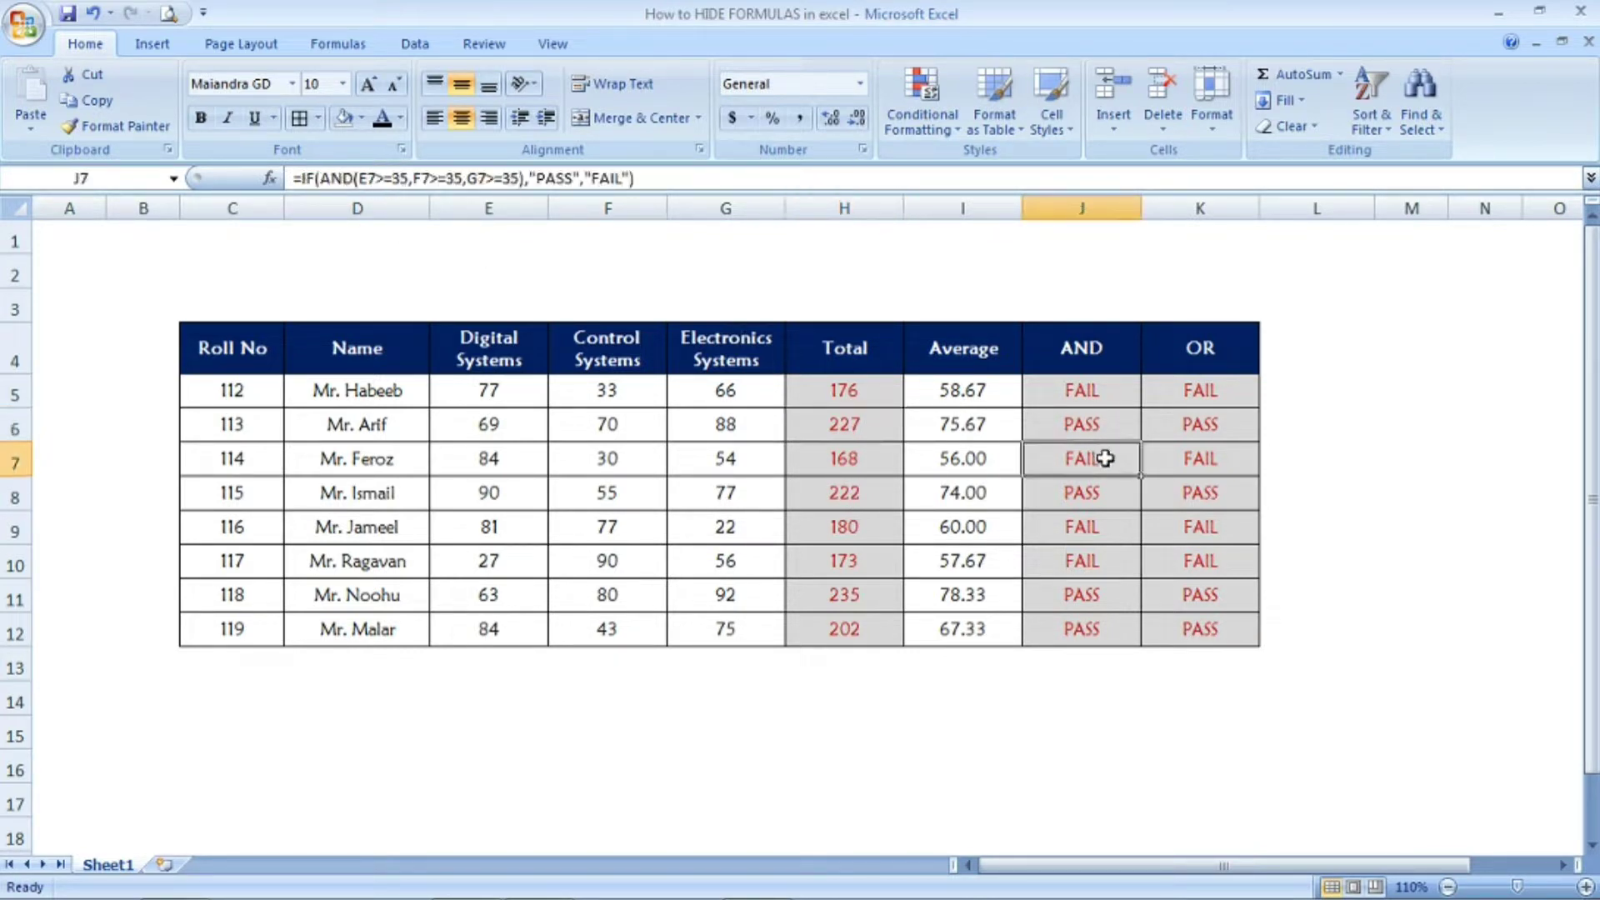
{"action": "left_click", "coordinate": [1179, 461]}
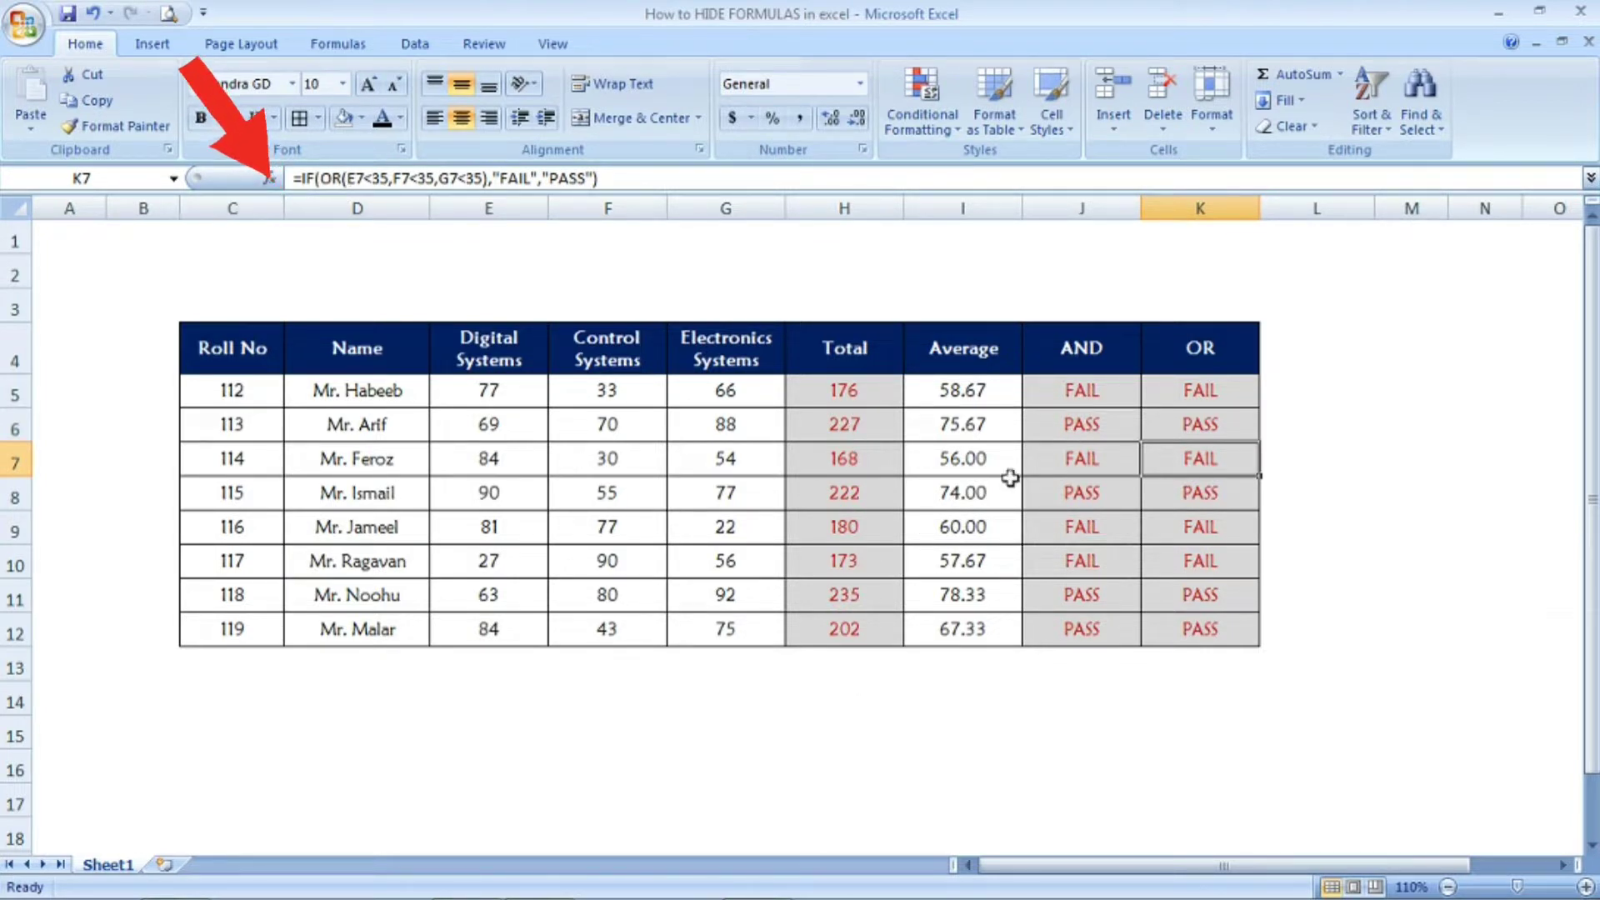
Check the Average values in I6 through I9 and briefly select I5:I9.
{"action": "left_click", "coordinate": [989, 450]}
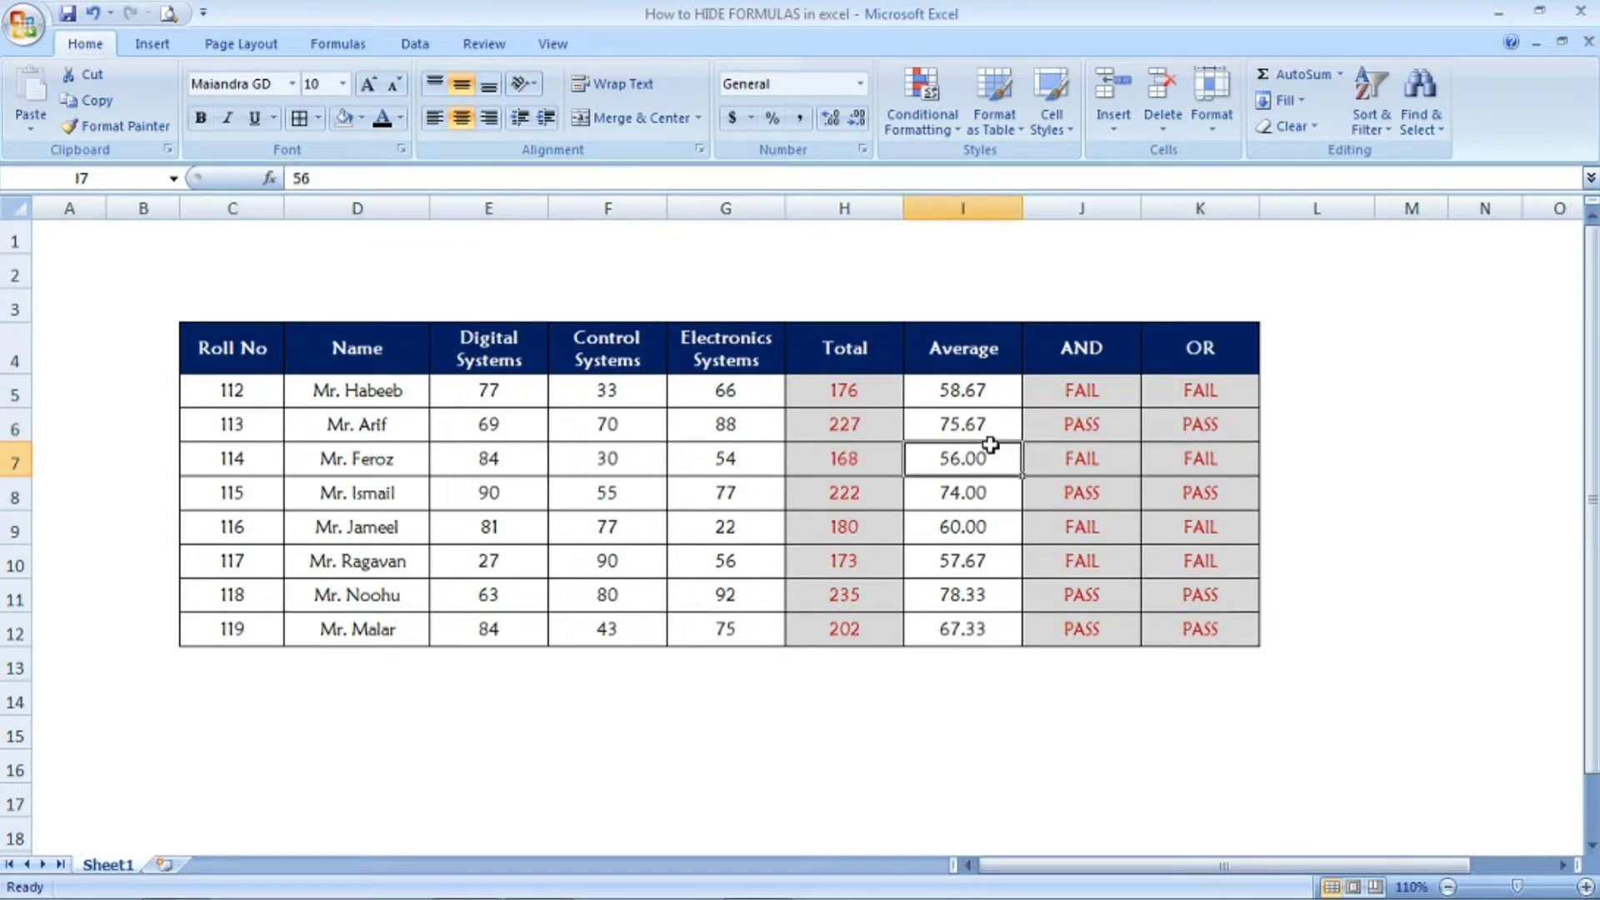
{"action": "left_click", "coordinate": [987, 424]}
{"action": "left_click", "coordinate": [985, 452]}
{"action": "left_click", "coordinate": [983, 481]}
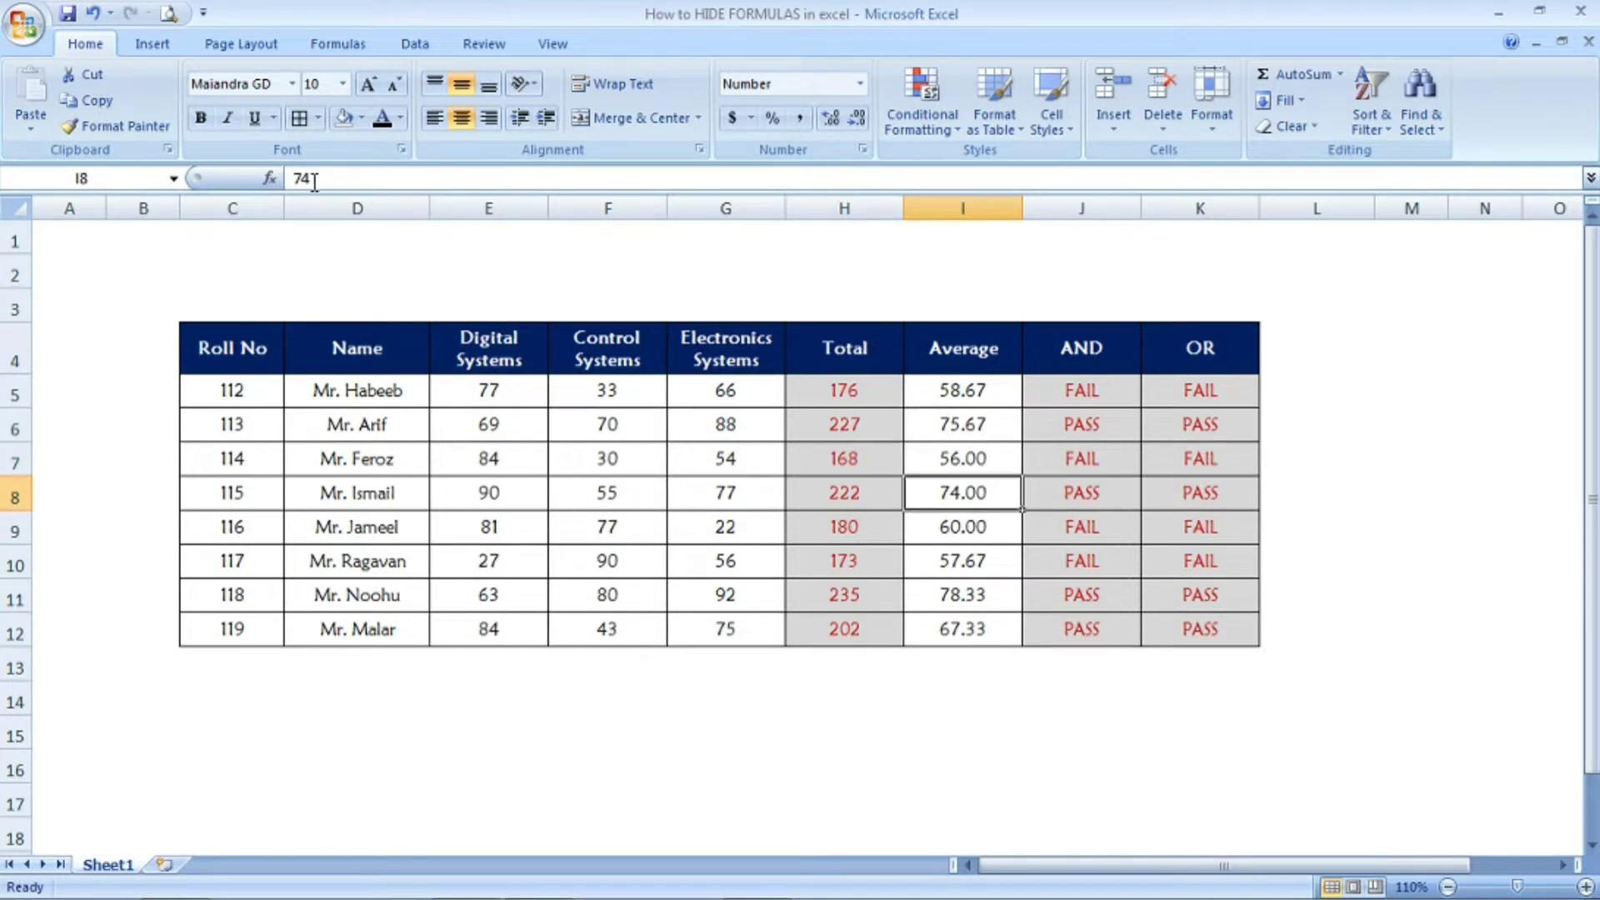
{"action": "left_click", "coordinate": [964, 454]}
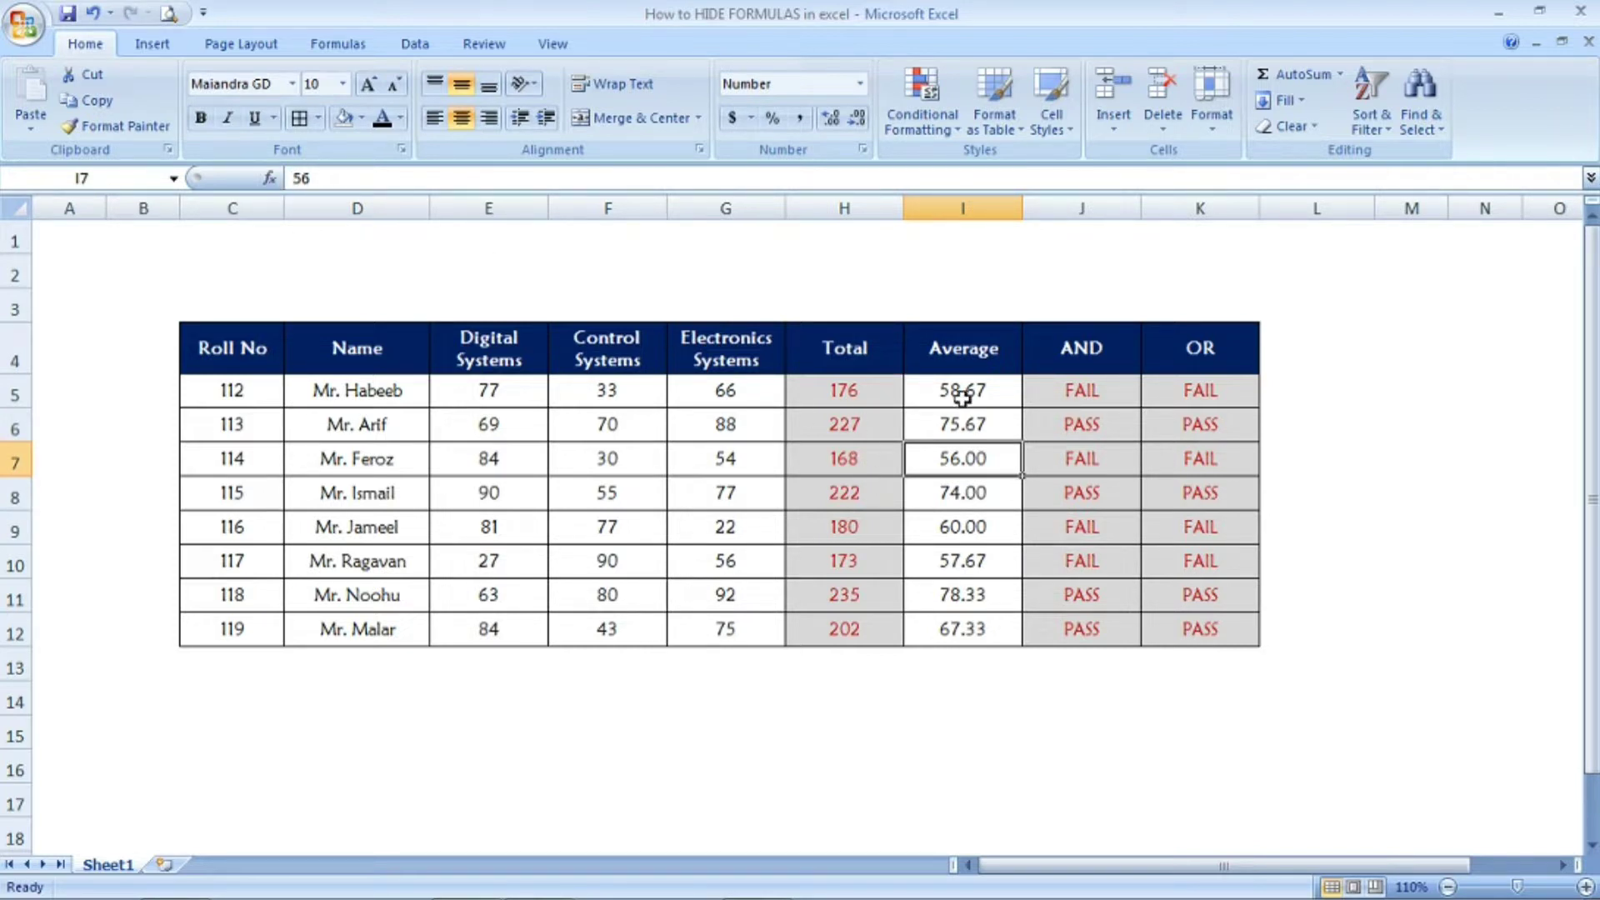
{"action": "left_click_drag", "start_coordinate": [963, 398], "coordinate": [968, 533]}
{"action": "left_click", "coordinate": [969, 540]}
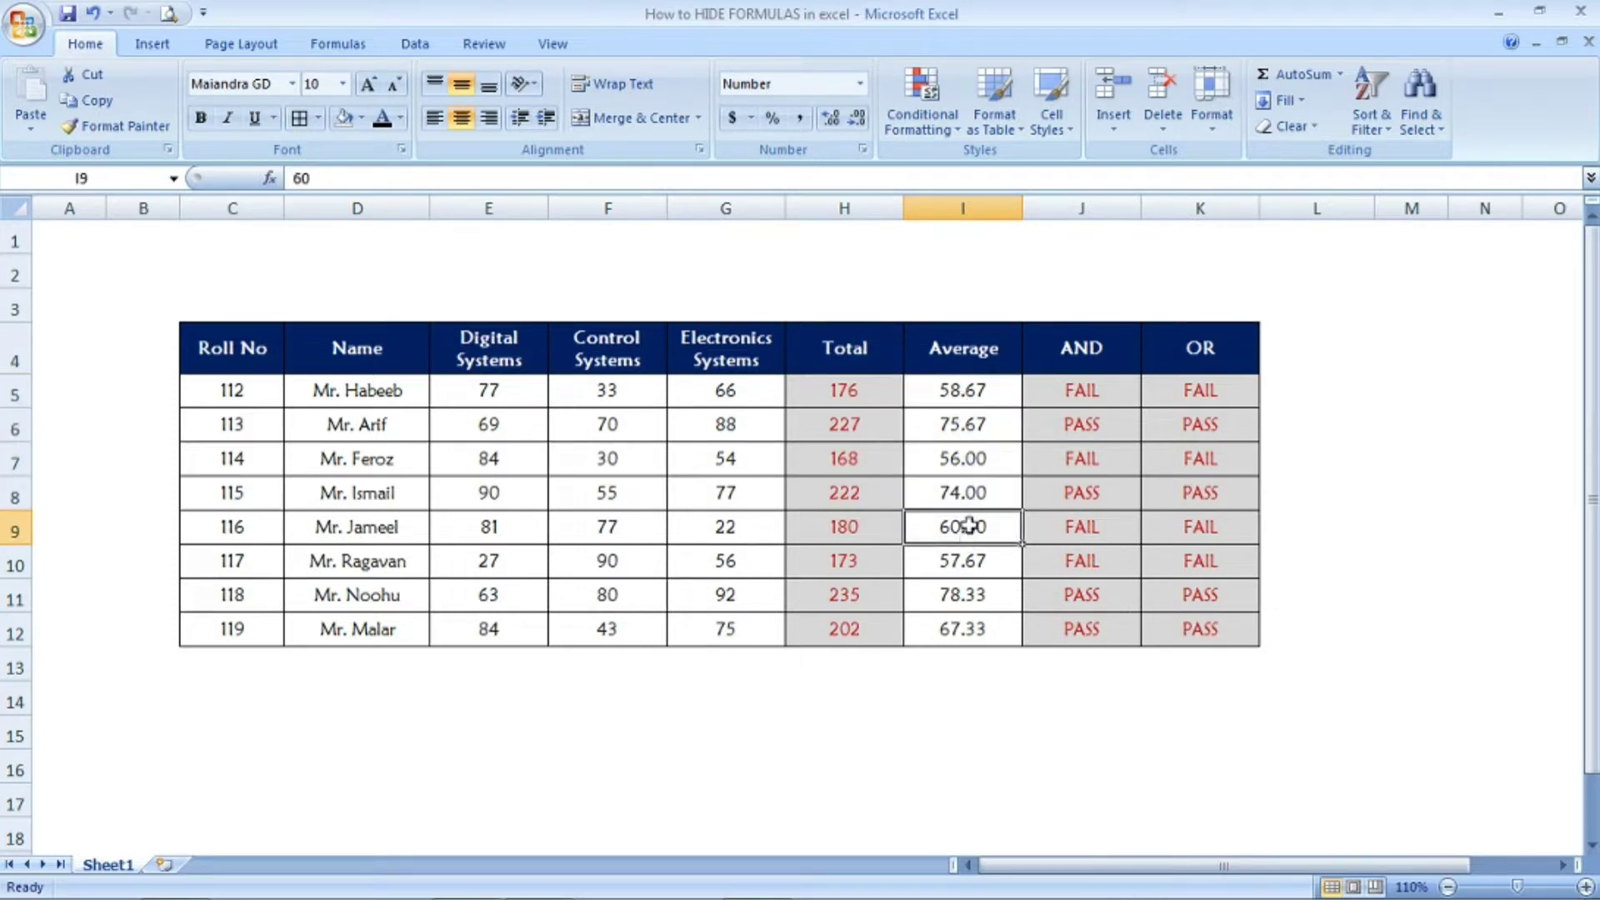
Recheck the H5, H6, J7 and K7 formulas, then select Total cells H5:H12 plus J5:J9.
{"action": "left_click", "coordinate": [857, 397]}
{"action": "left_click", "coordinate": [861, 440]}
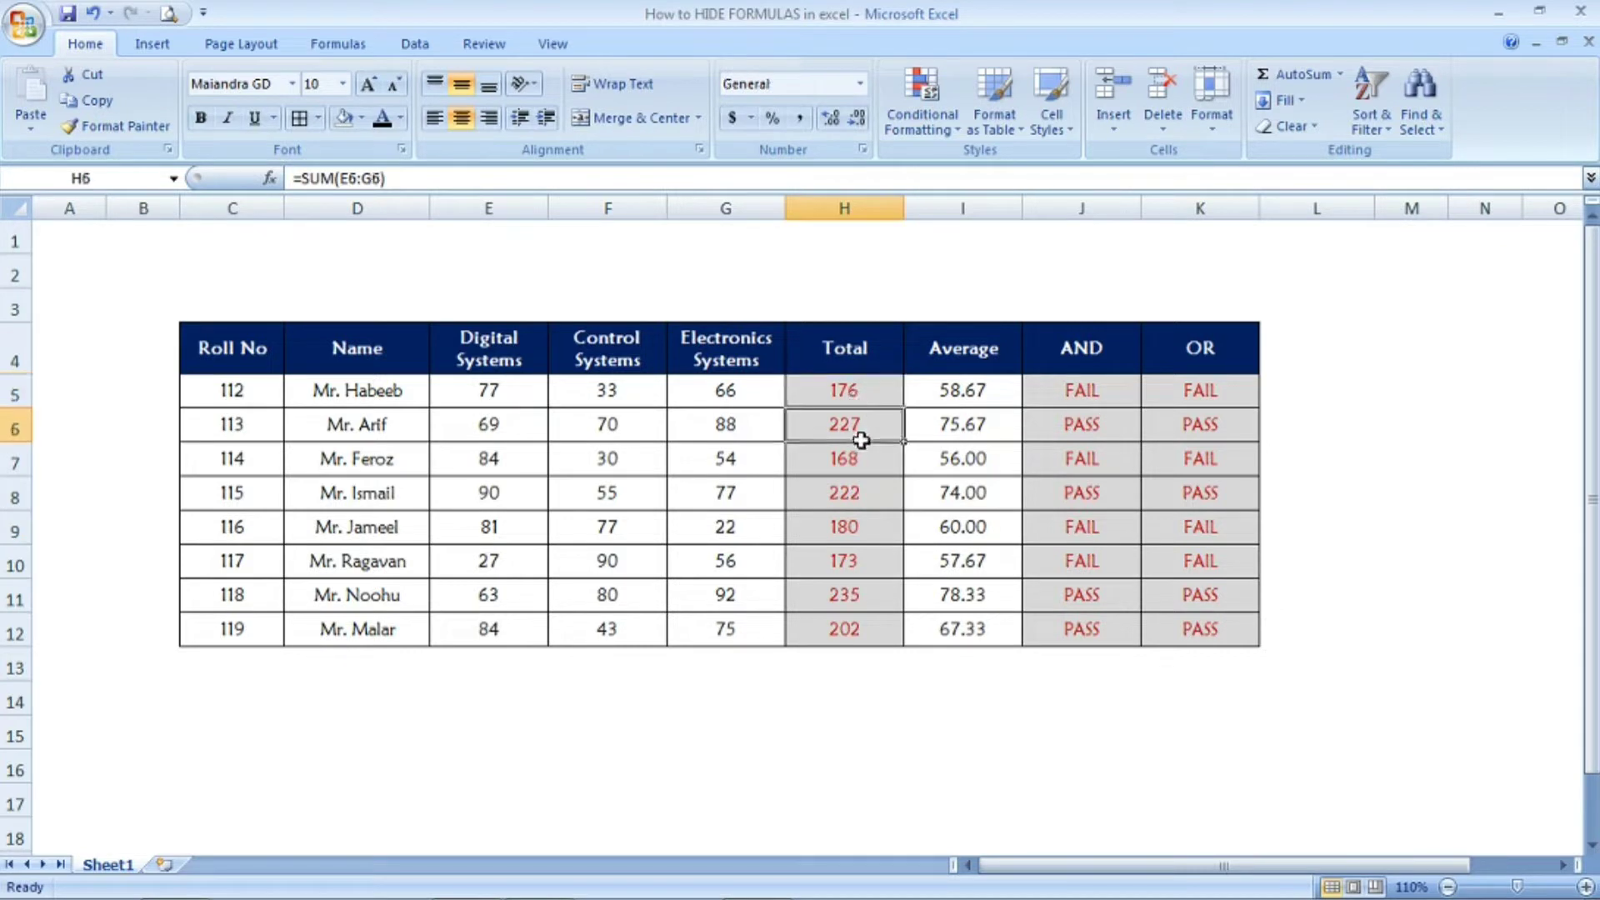
{"action": "left_click", "coordinate": [1168, 472]}
{"action": "left_click", "coordinate": [1084, 458]}
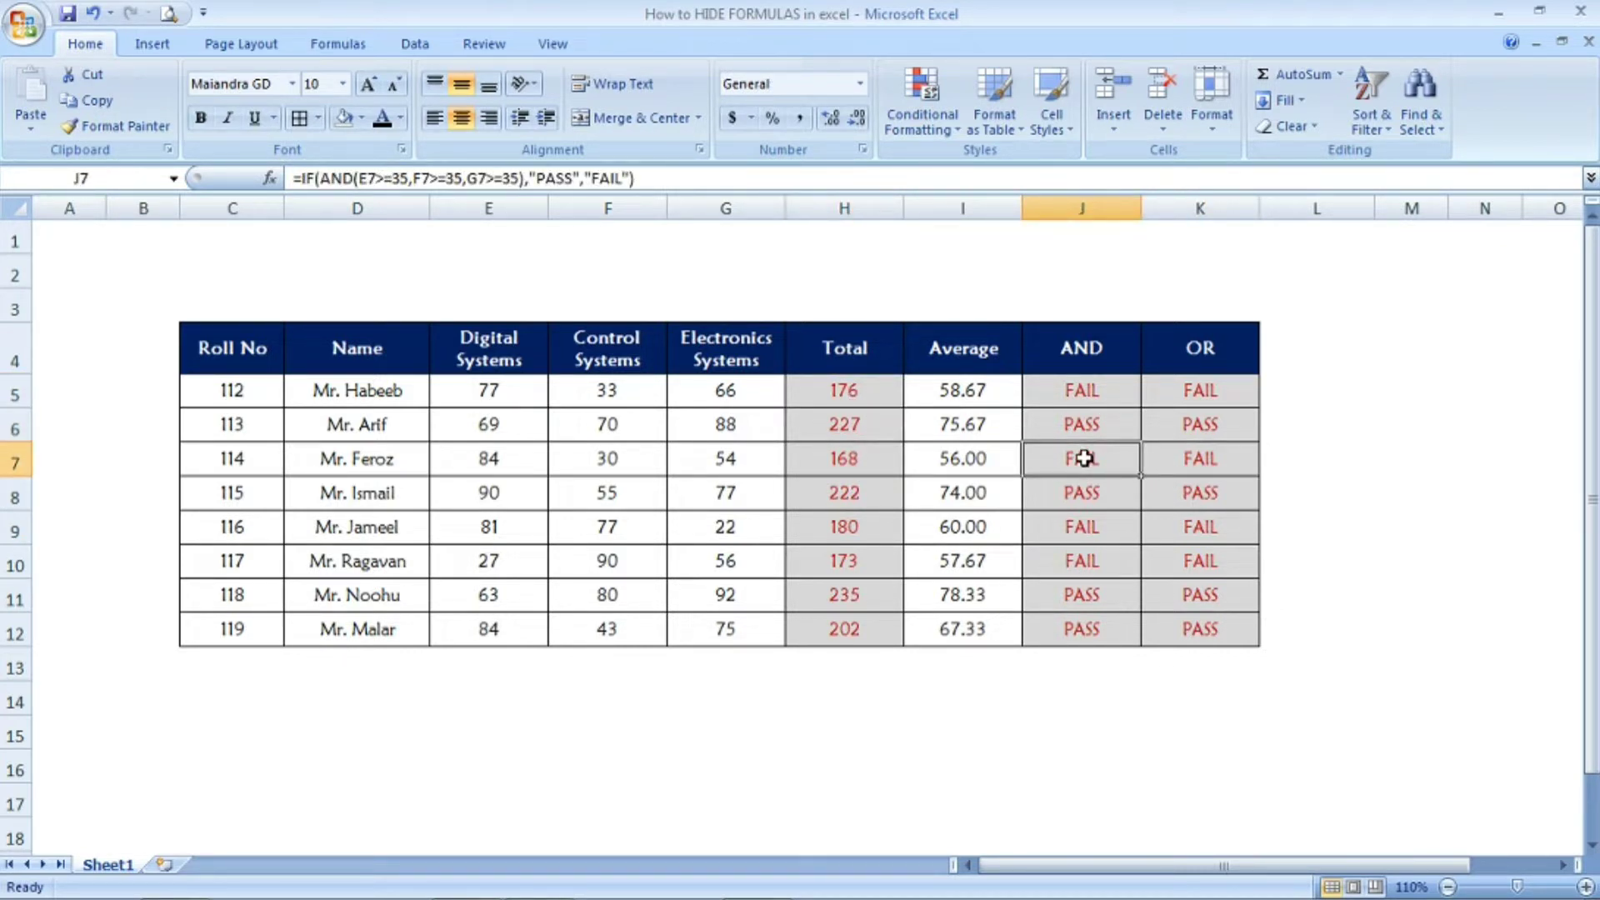
{"action": "left_click", "coordinate": [886, 667]}
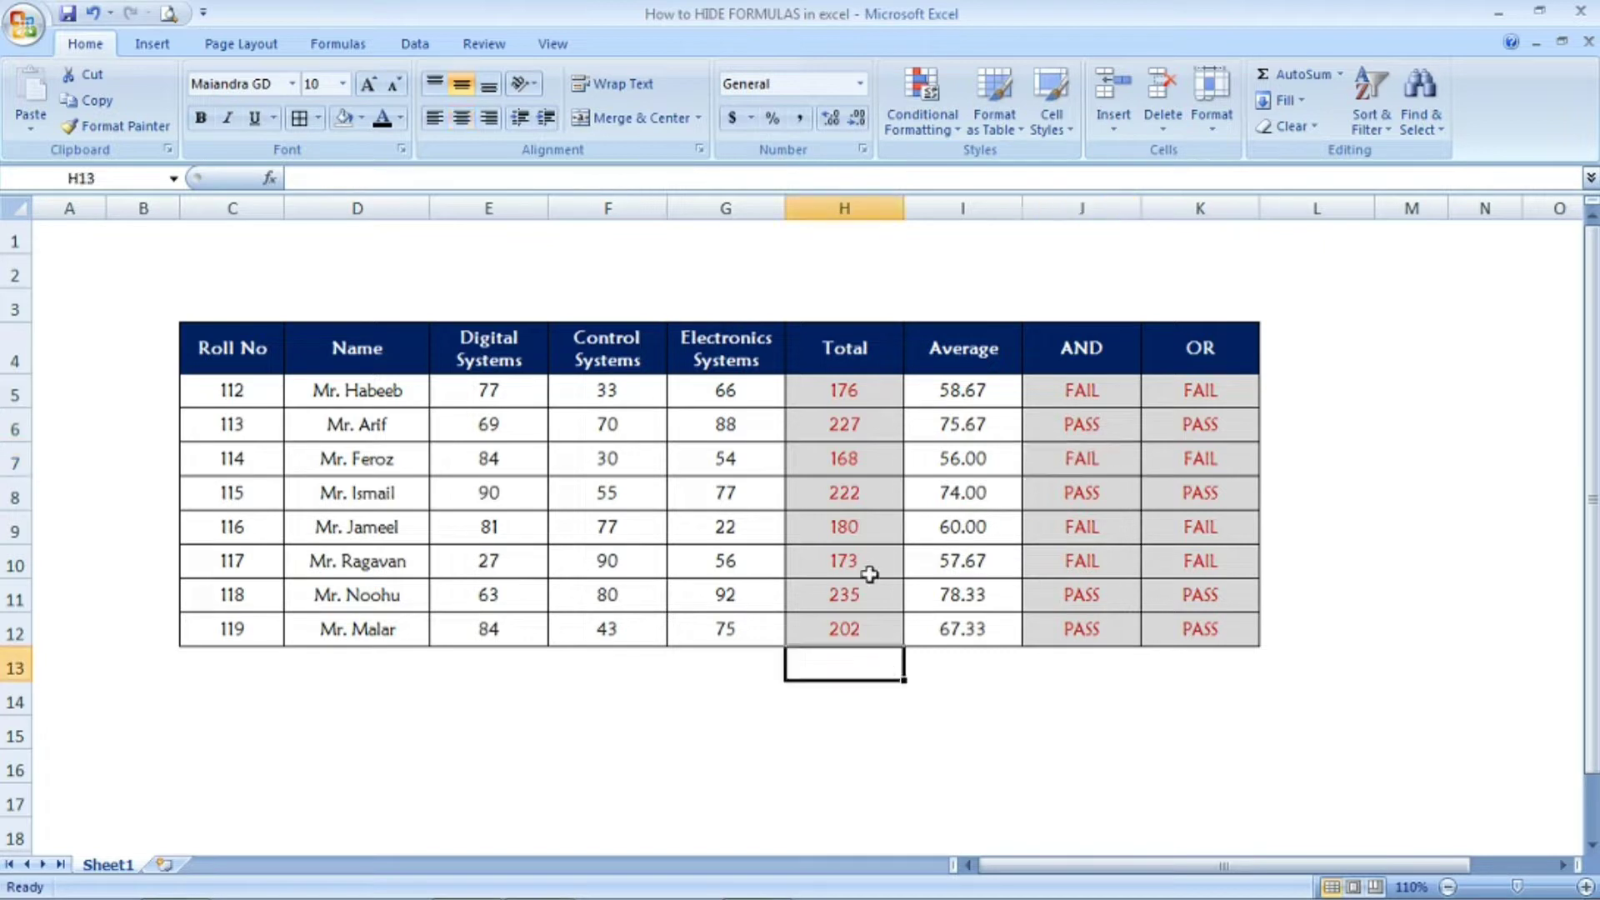
{"action": "left_click", "coordinate": [860, 393]}
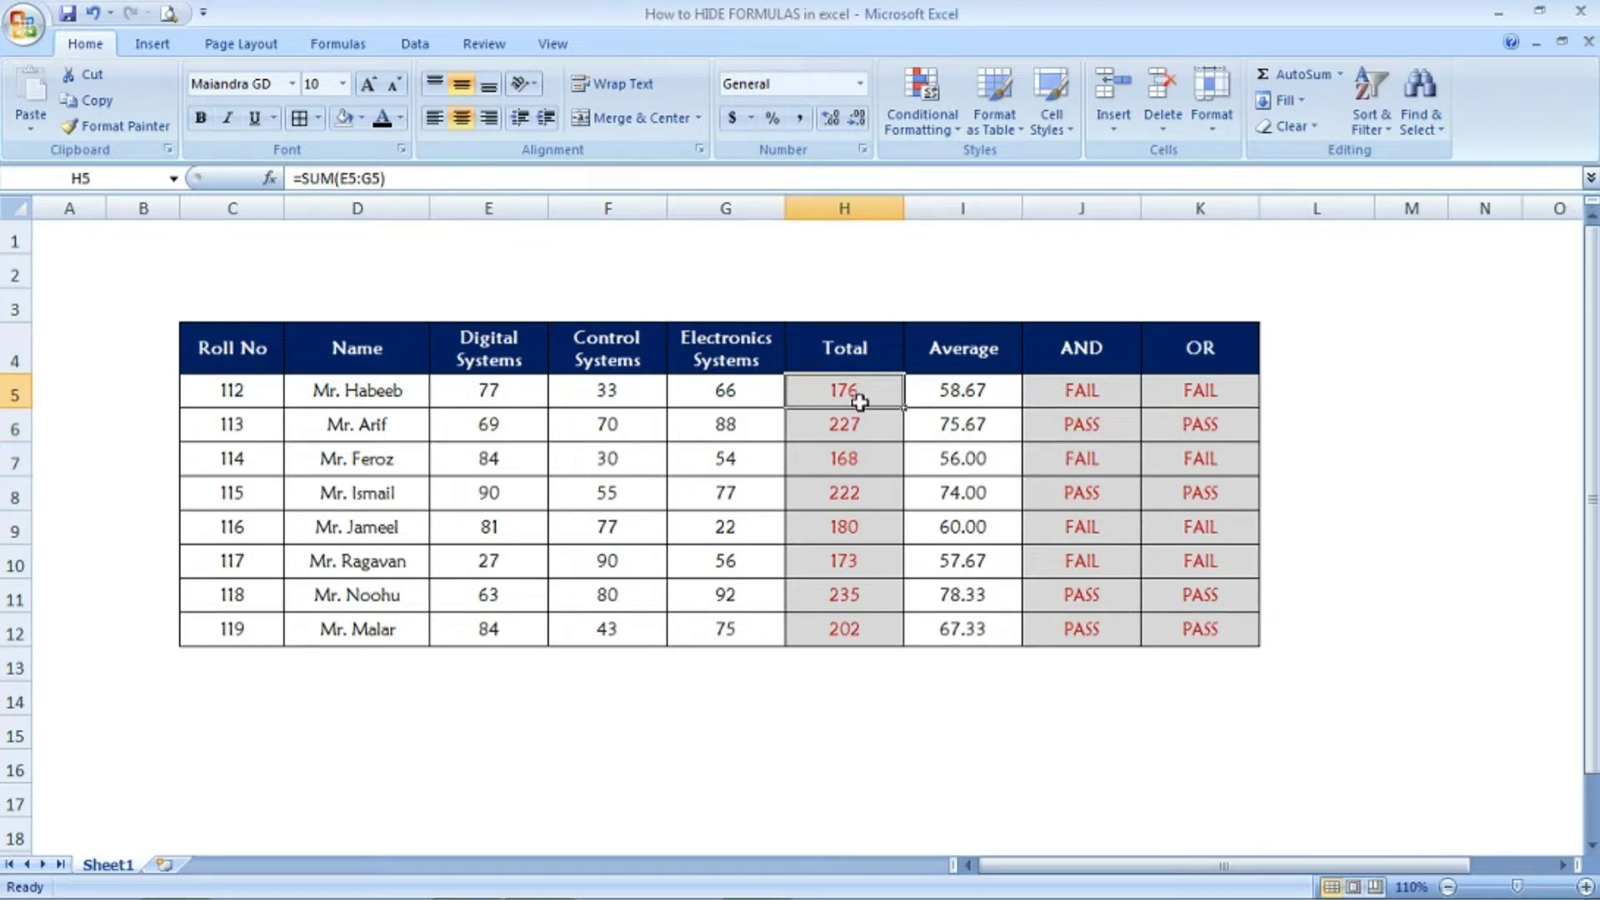
{"action": "left_click_drag", "start_coordinate": [860, 401], "coordinate": [840, 623]}
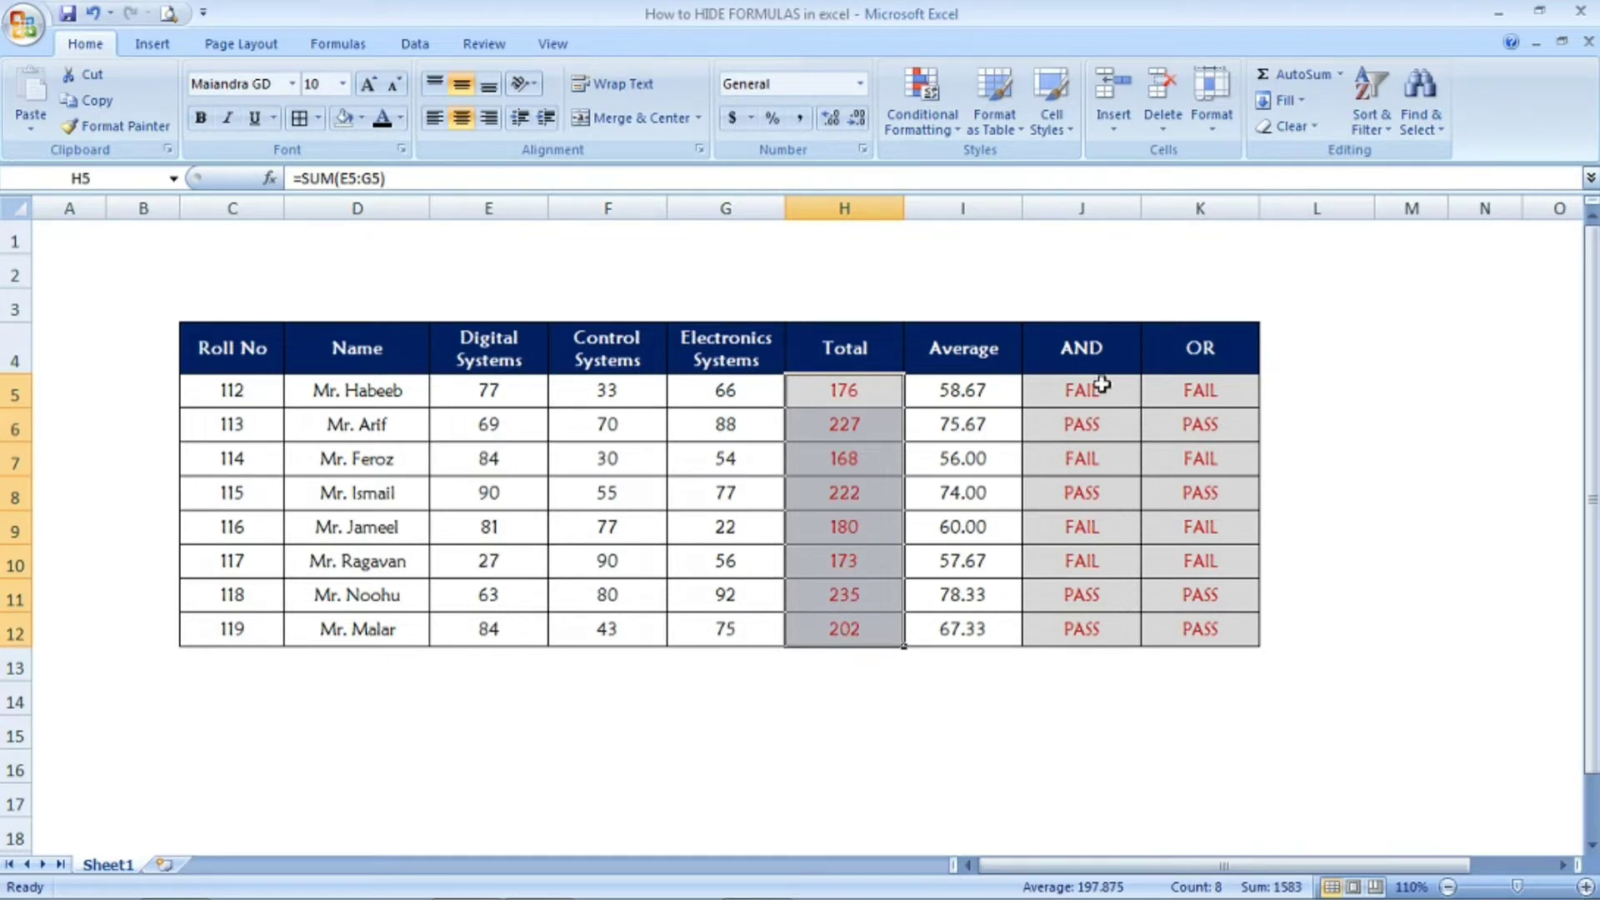
{"action": "left_click_drag", "start_coordinate": [1102, 384], "coordinate": [1177, 631]}
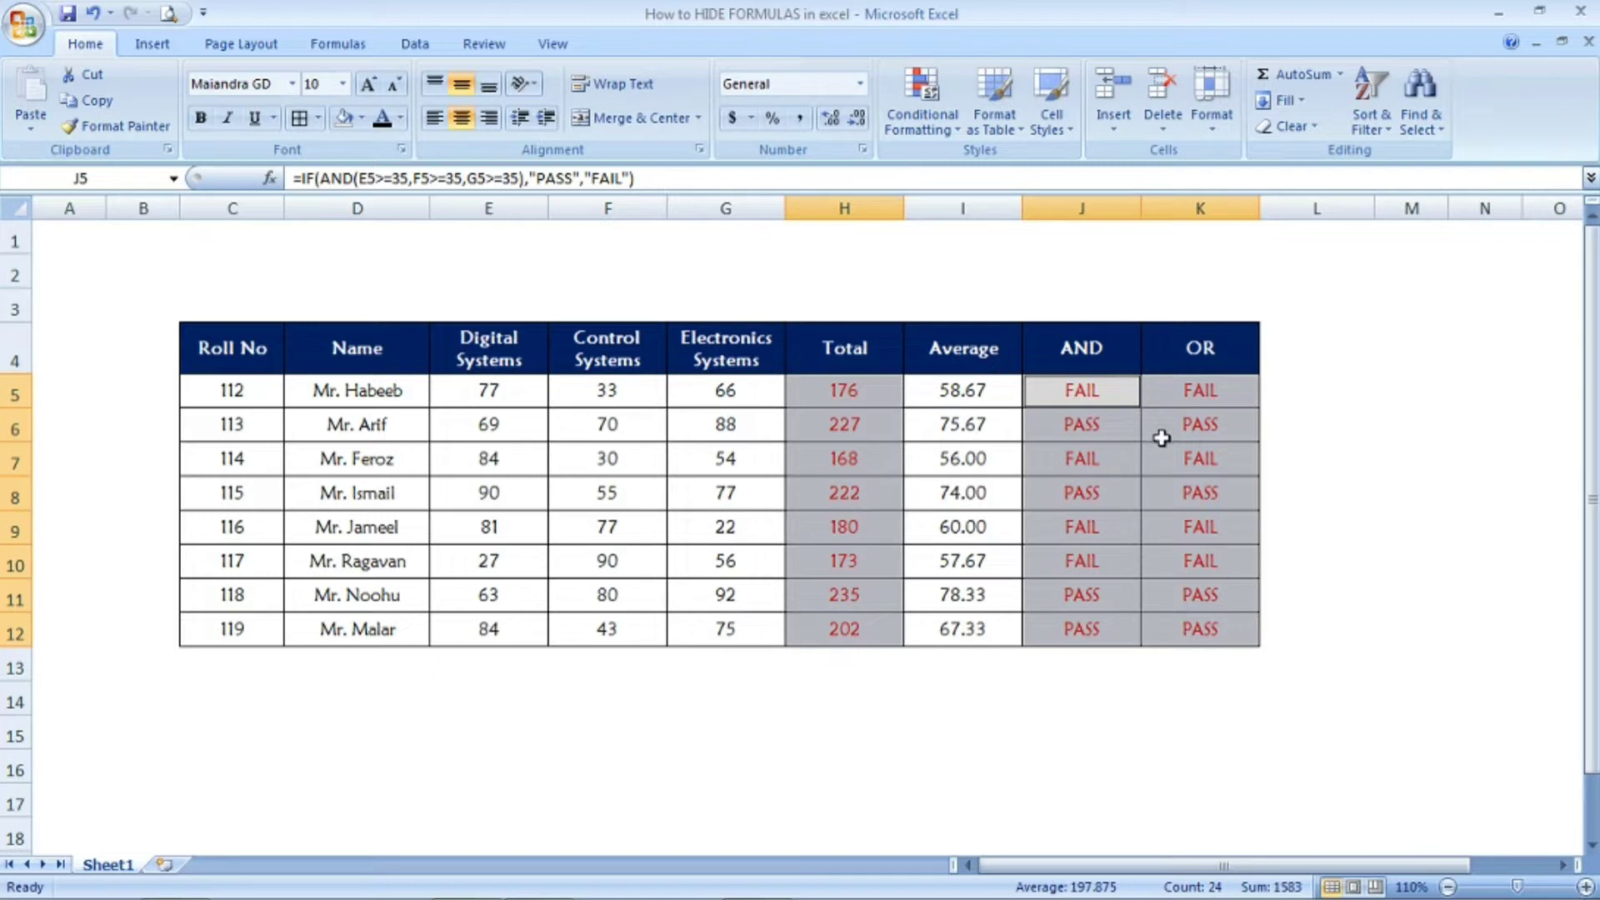
Deselect, review the I8, H8, H7, J7 and K7 cells, and open the Find & Select dropdown.
{"action": "left_click", "coordinate": [1333, 522]}
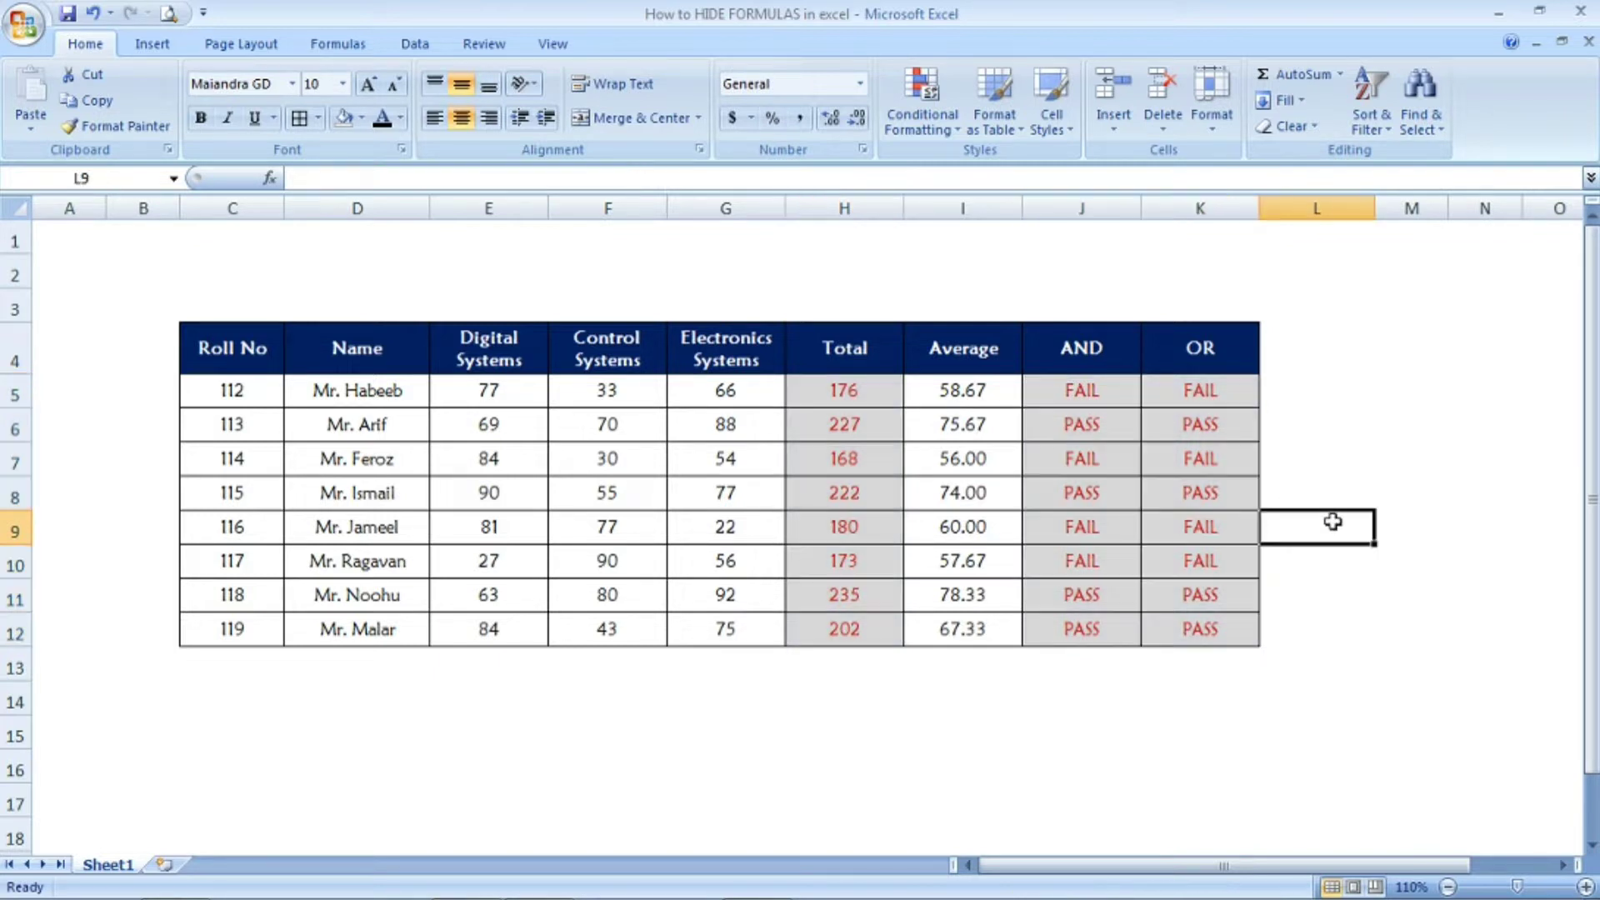
{"action": "left_click", "coordinate": [1365, 481]}
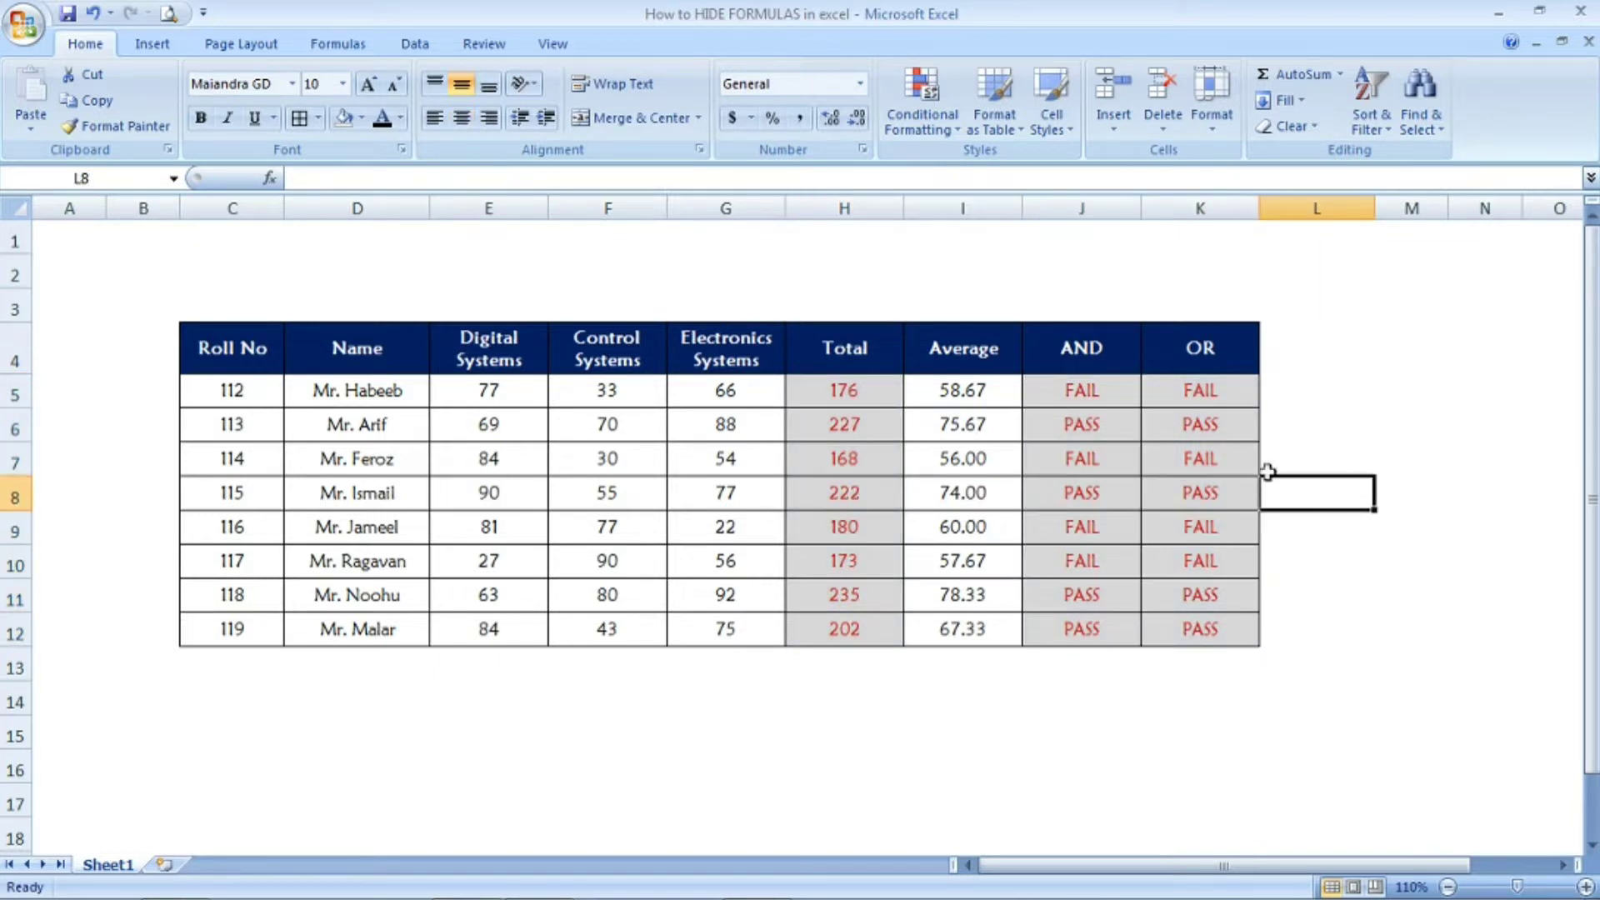
{"action": "left_click", "coordinate": [952, 483]}
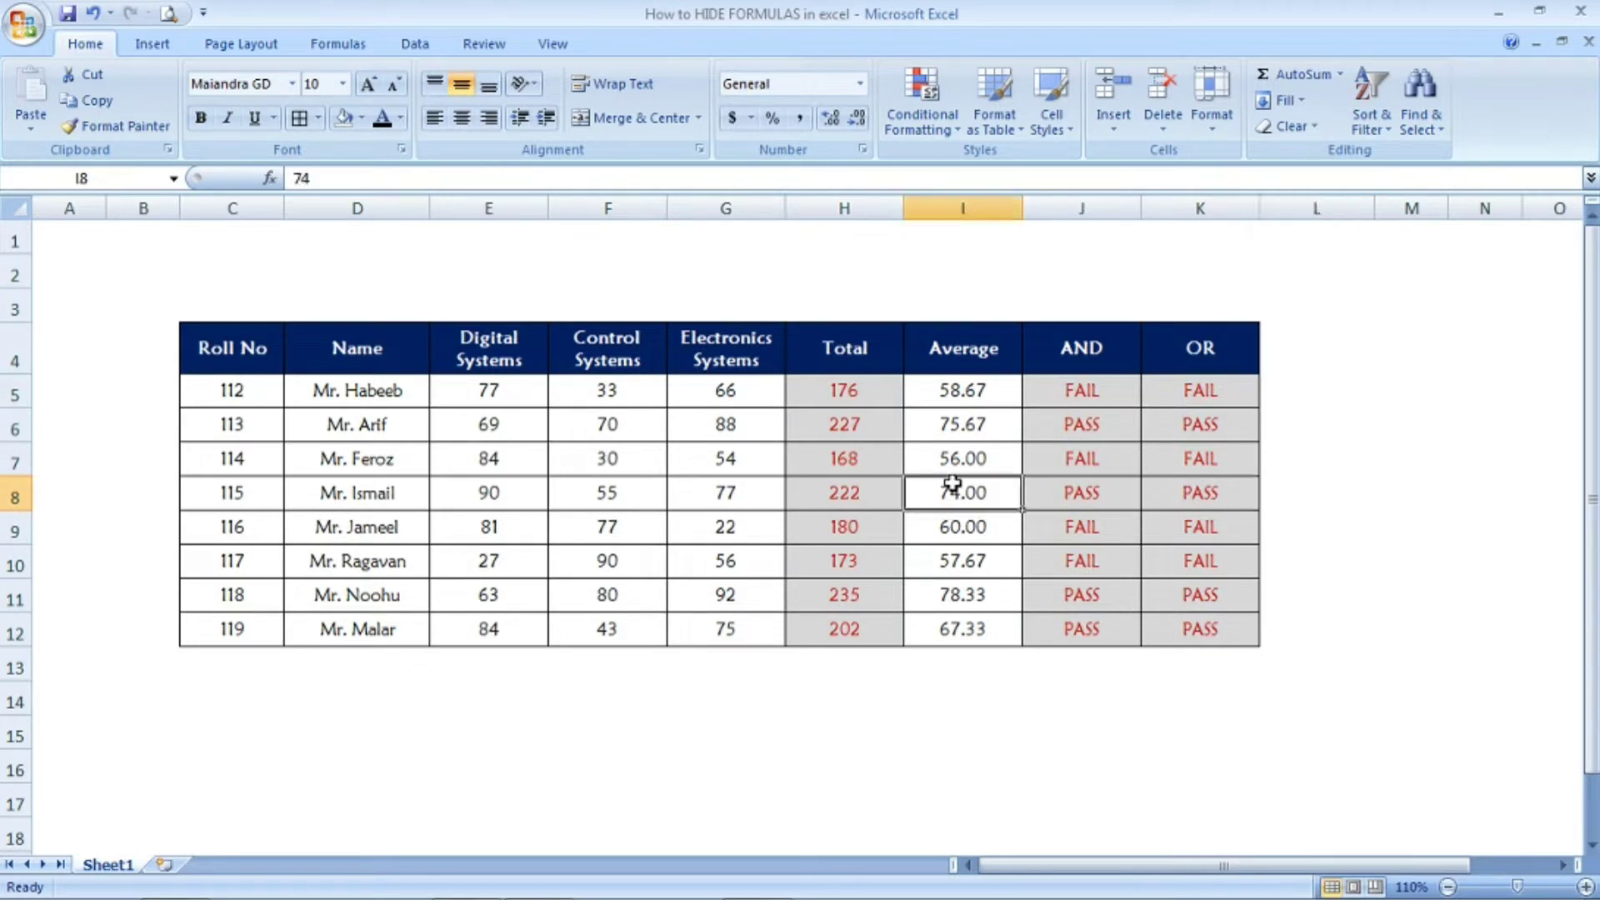
{"action": "left_click", "coordinate": [829, 501]}
{"action": "left_click", "coordinate": [837, 450]}
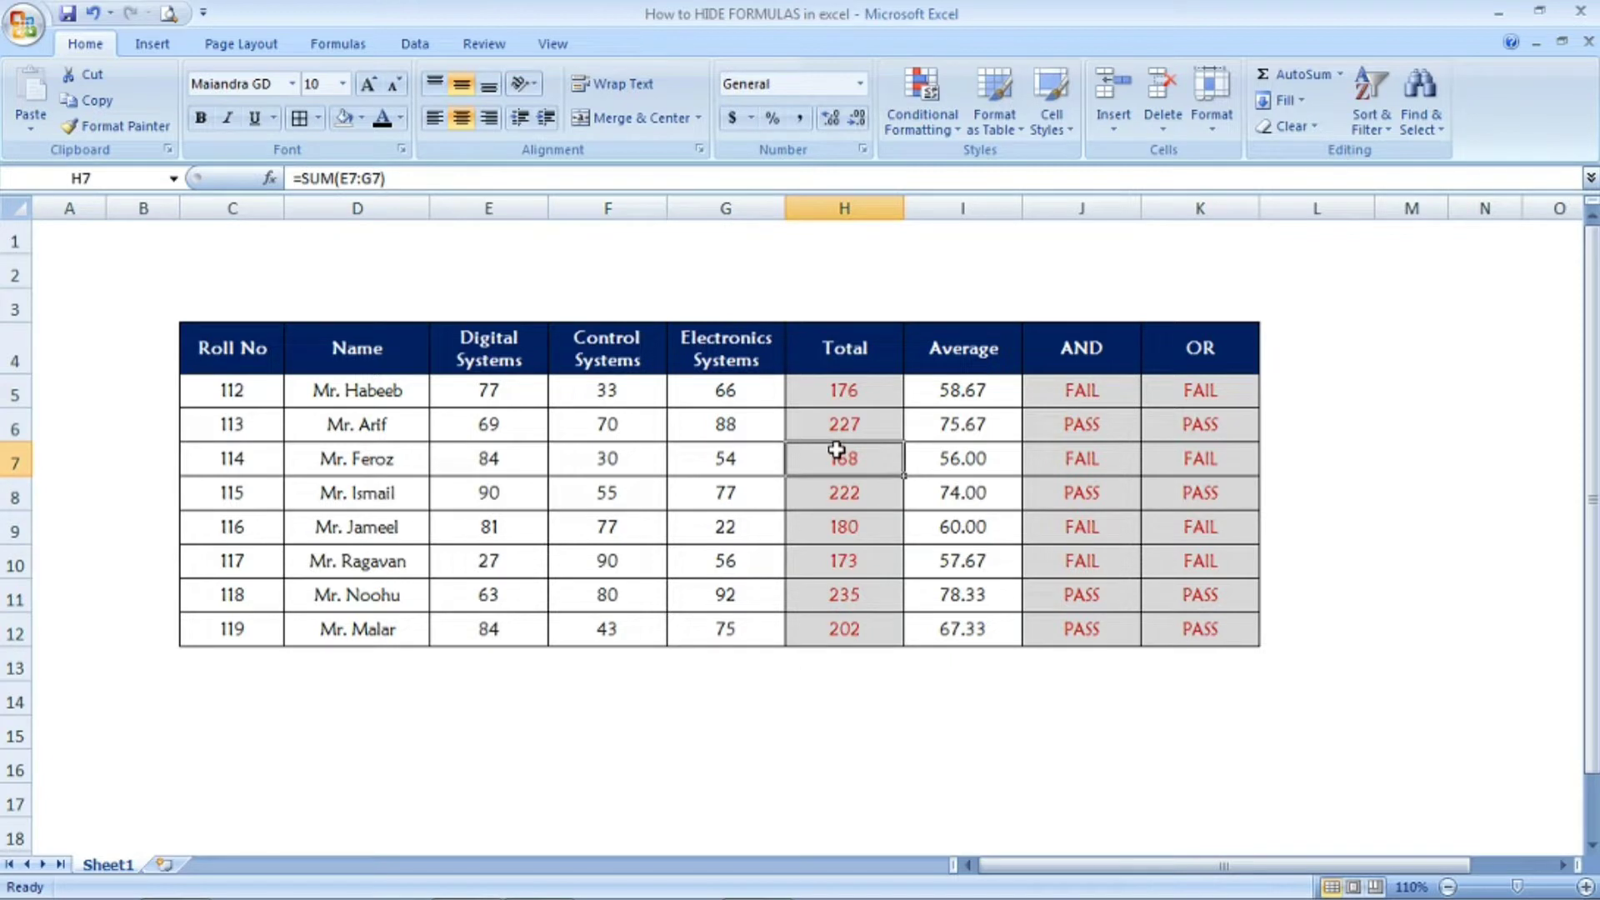
{"action": "left_click", "coordinate": [1126, 460]}
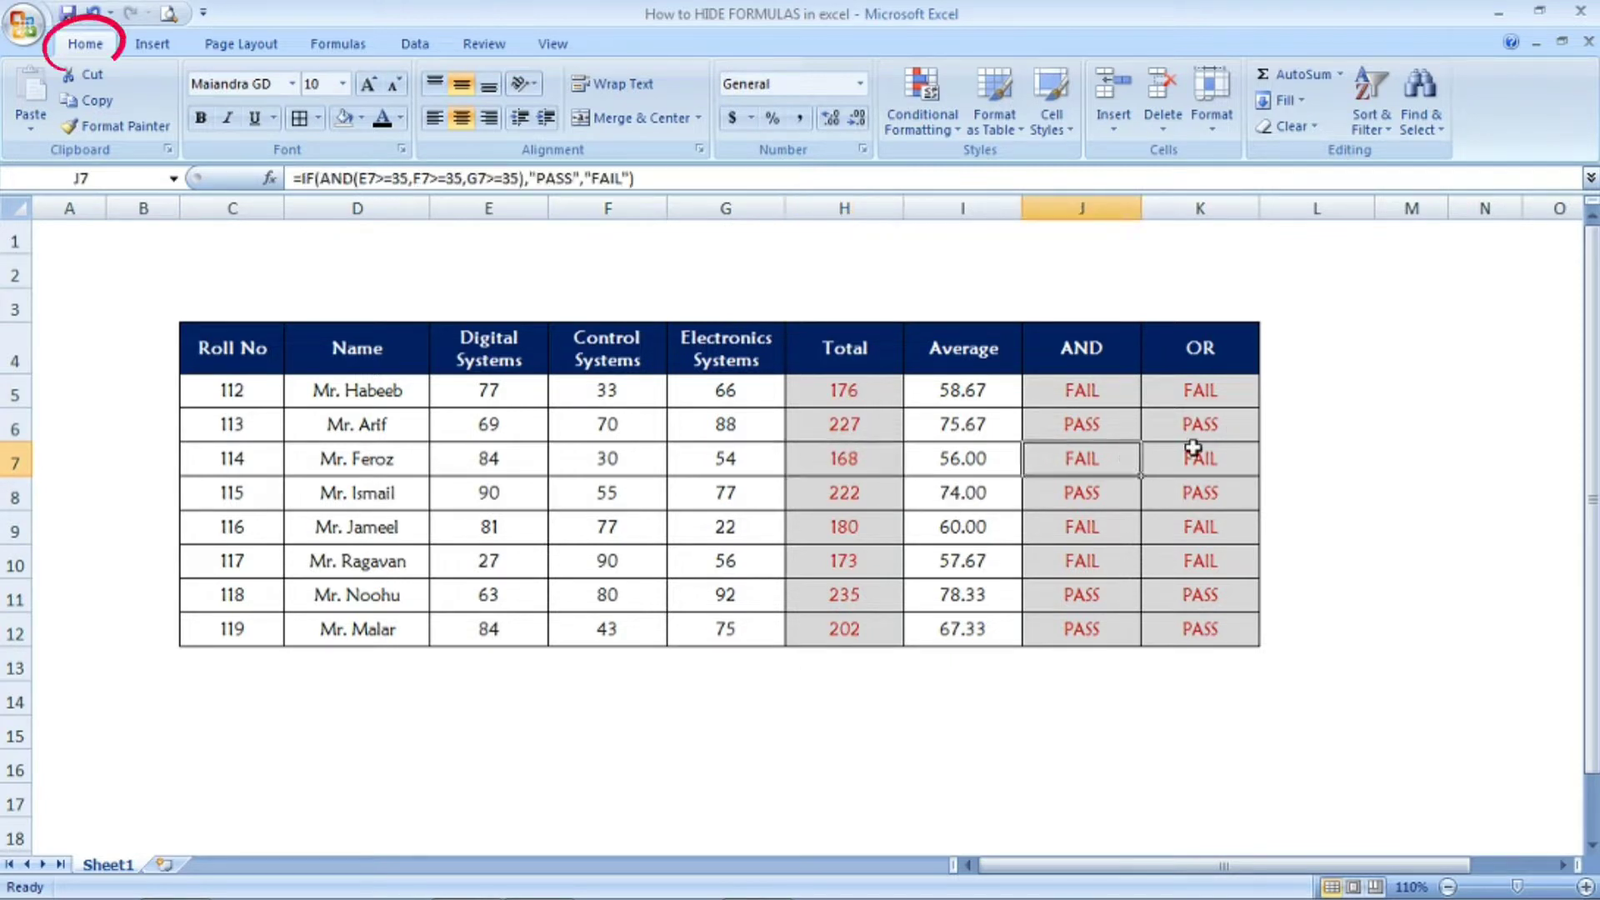
{"action": "left_click", "coordinate": [1198, 450]}
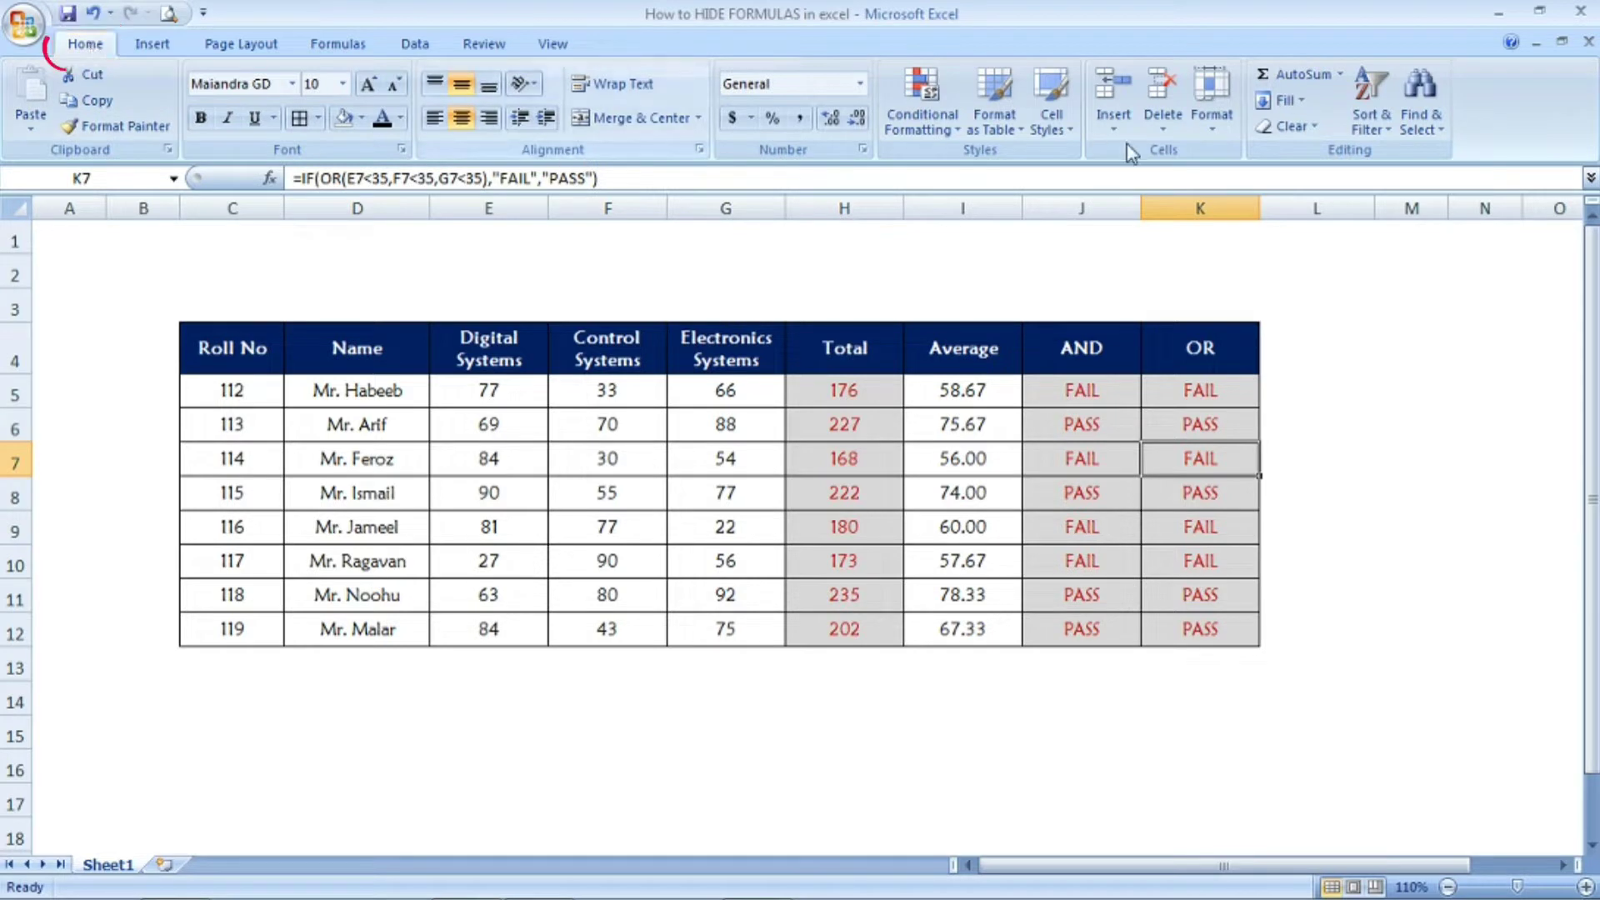
{"action": "left_click", "coordinate": [1426, 121]}
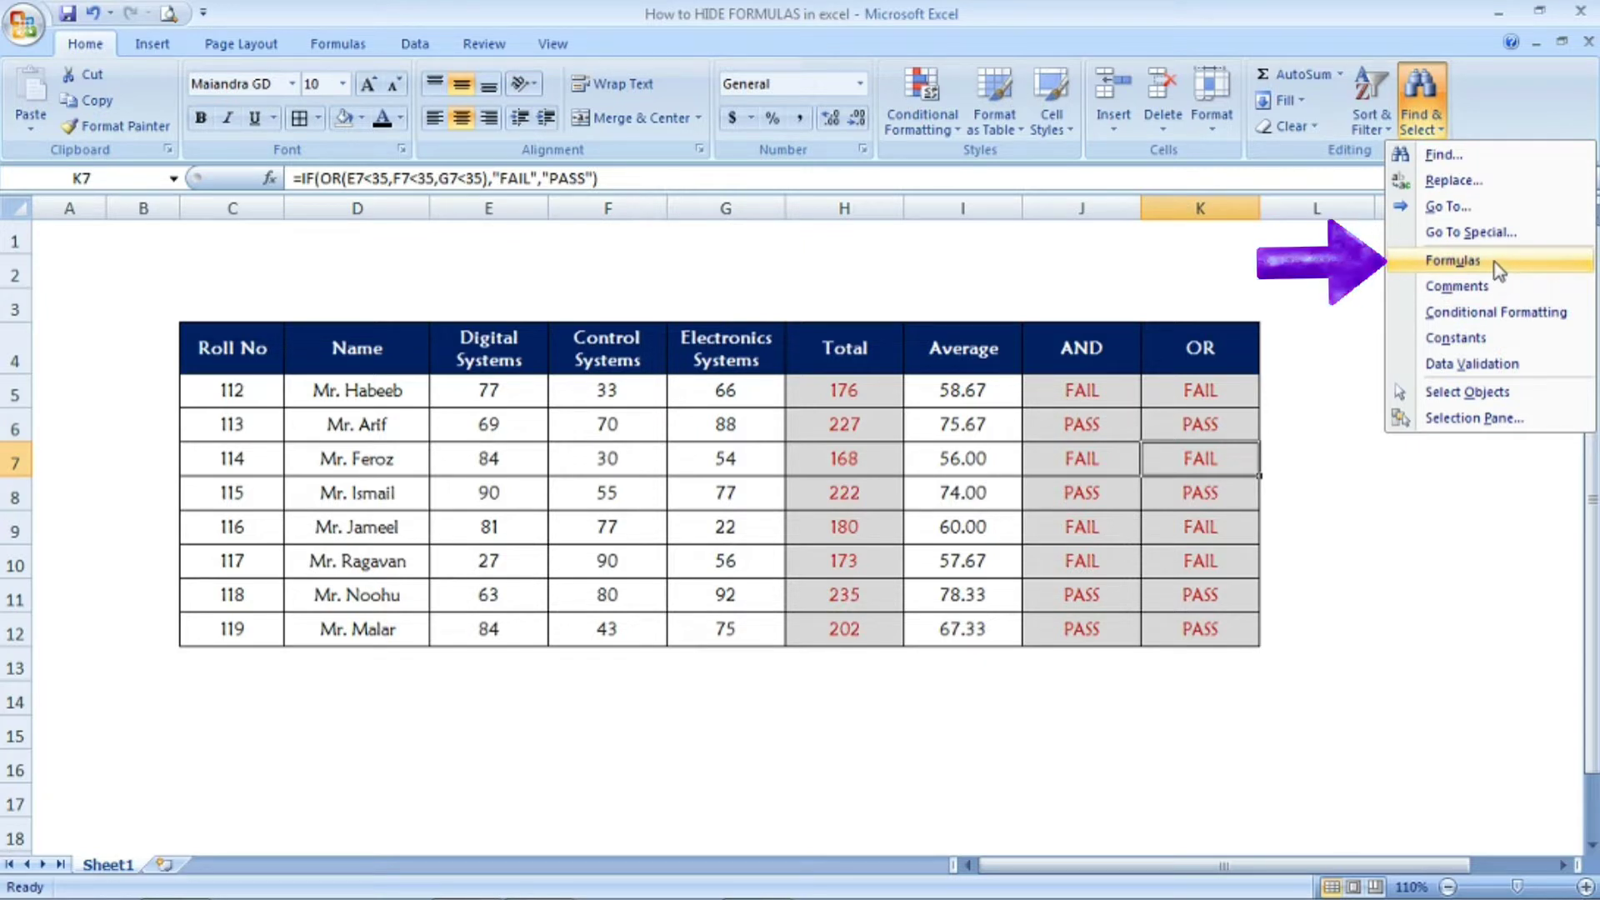
Select all formula cells with Find & Select's Formulas option, then clear the selection.
{"action": "left_click", "coordinate": [1452, 260]}
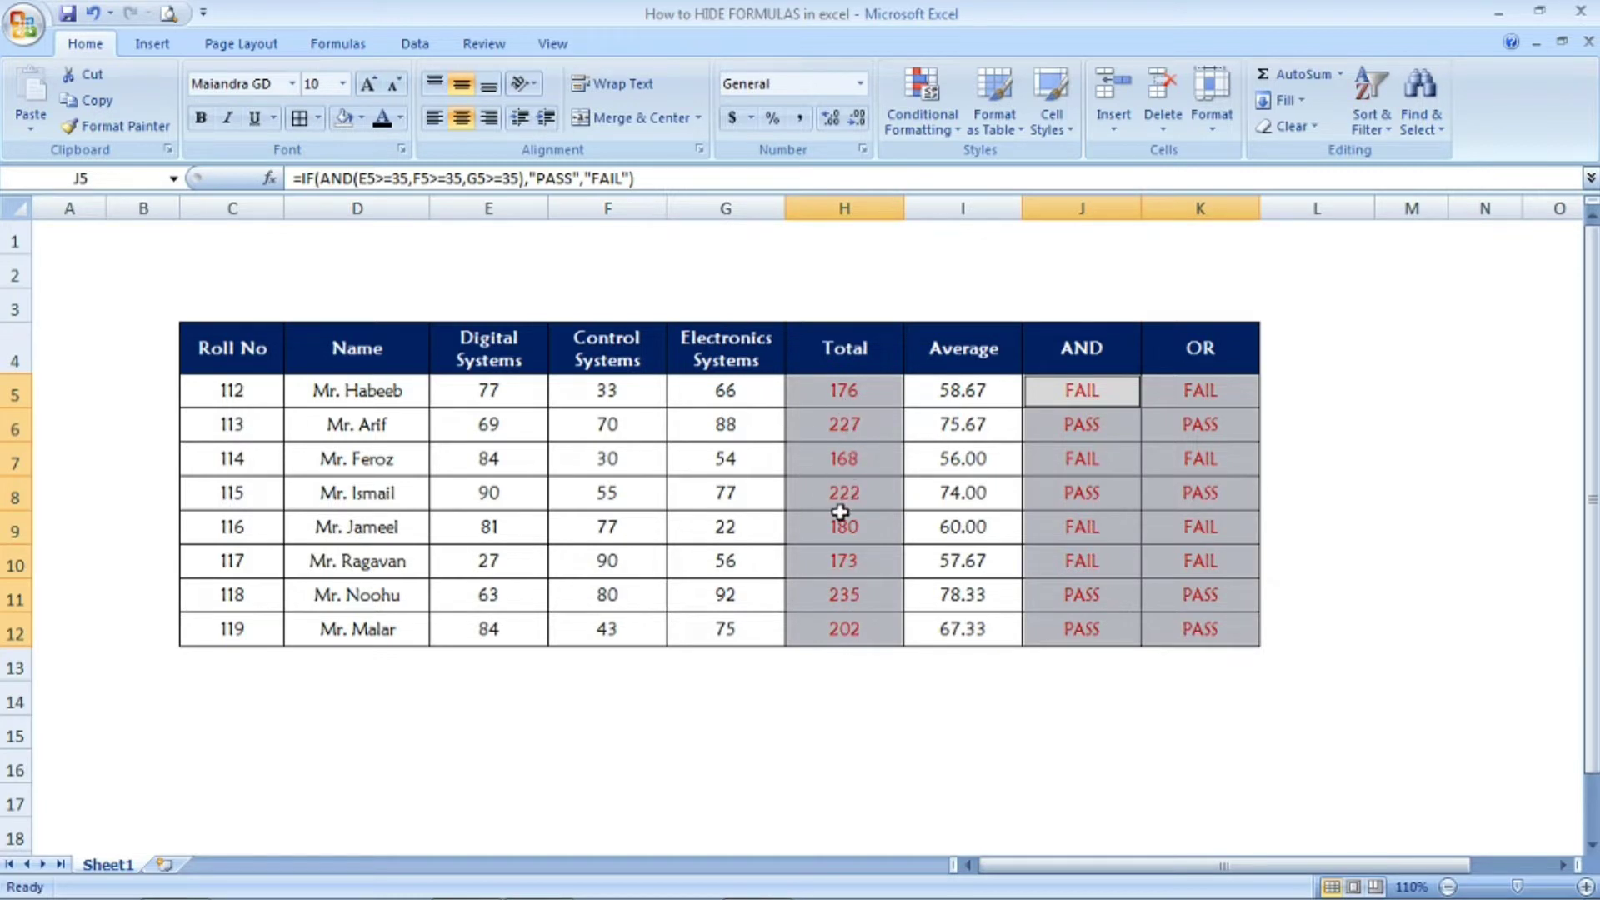
{"action": "left_click", "coordinate": [1367, 462]}
{"action": "left_click", "coordinate": [1433, 473]}
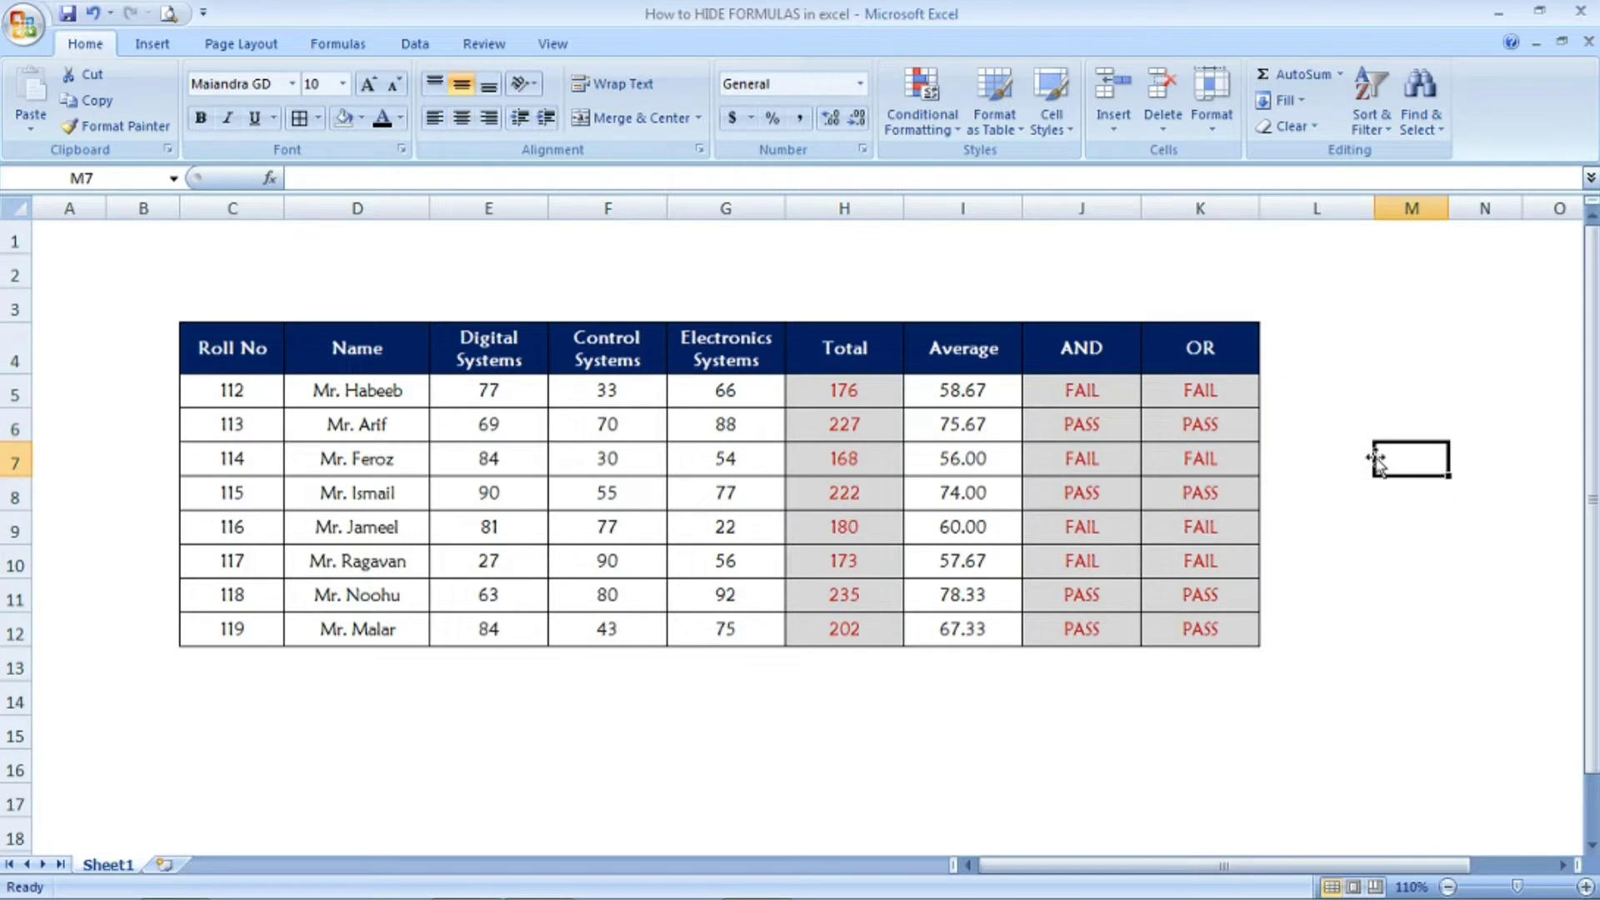
{"action": "left_click", "coordinate": [1428, 405]}
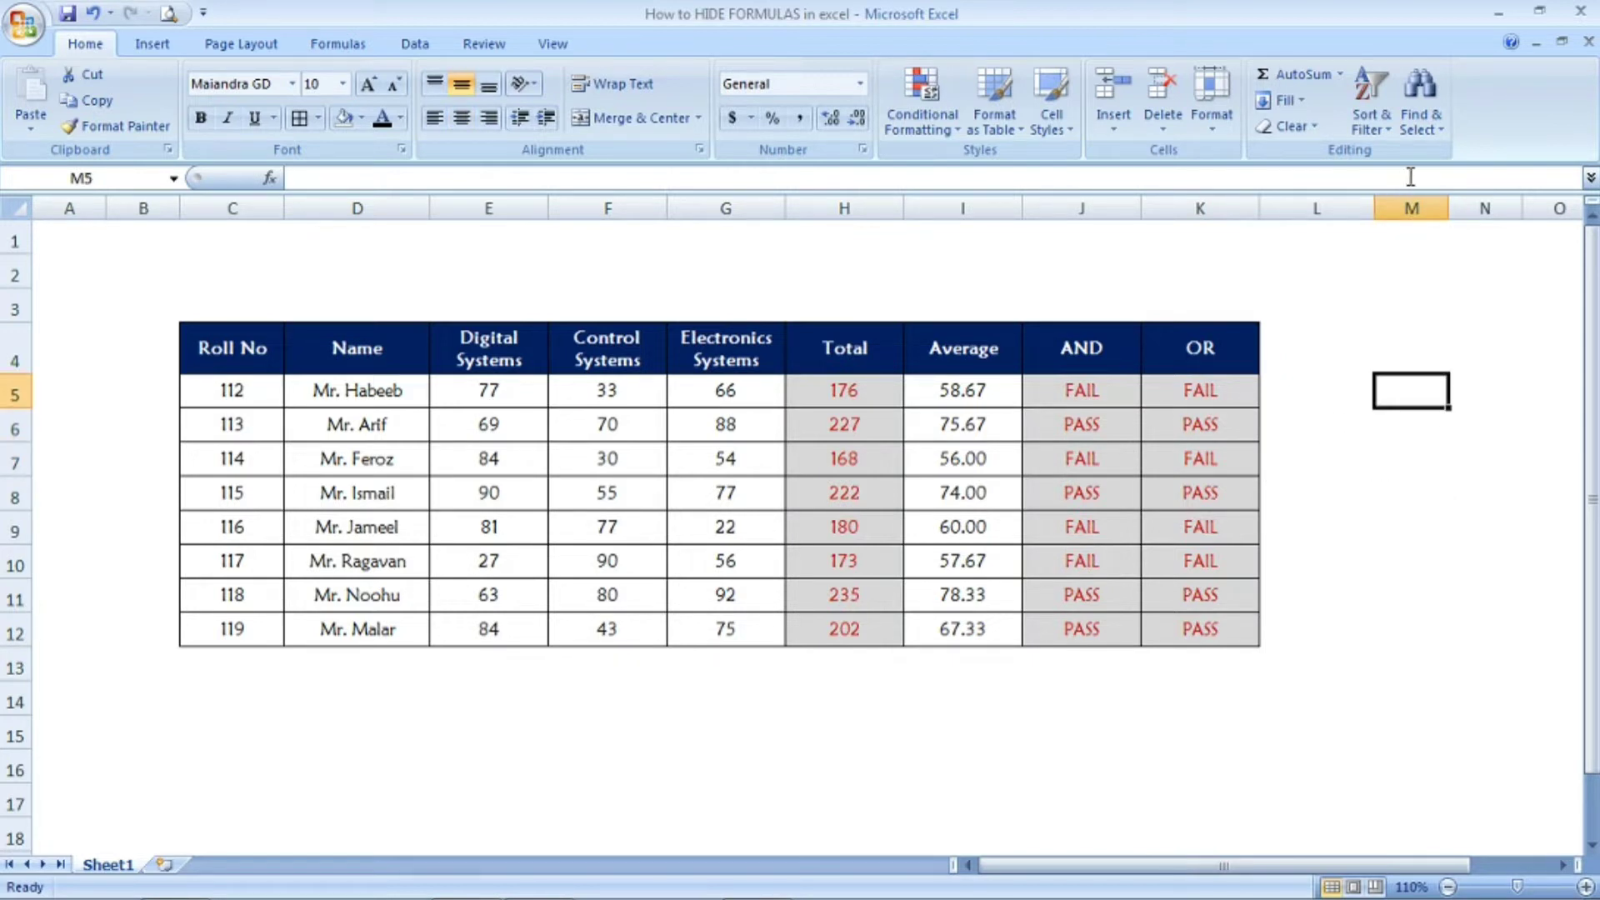
Select all formula cells through Go To Special with the Formulas option.
{"action": "left_click", "coordinate": [1419, 95]}
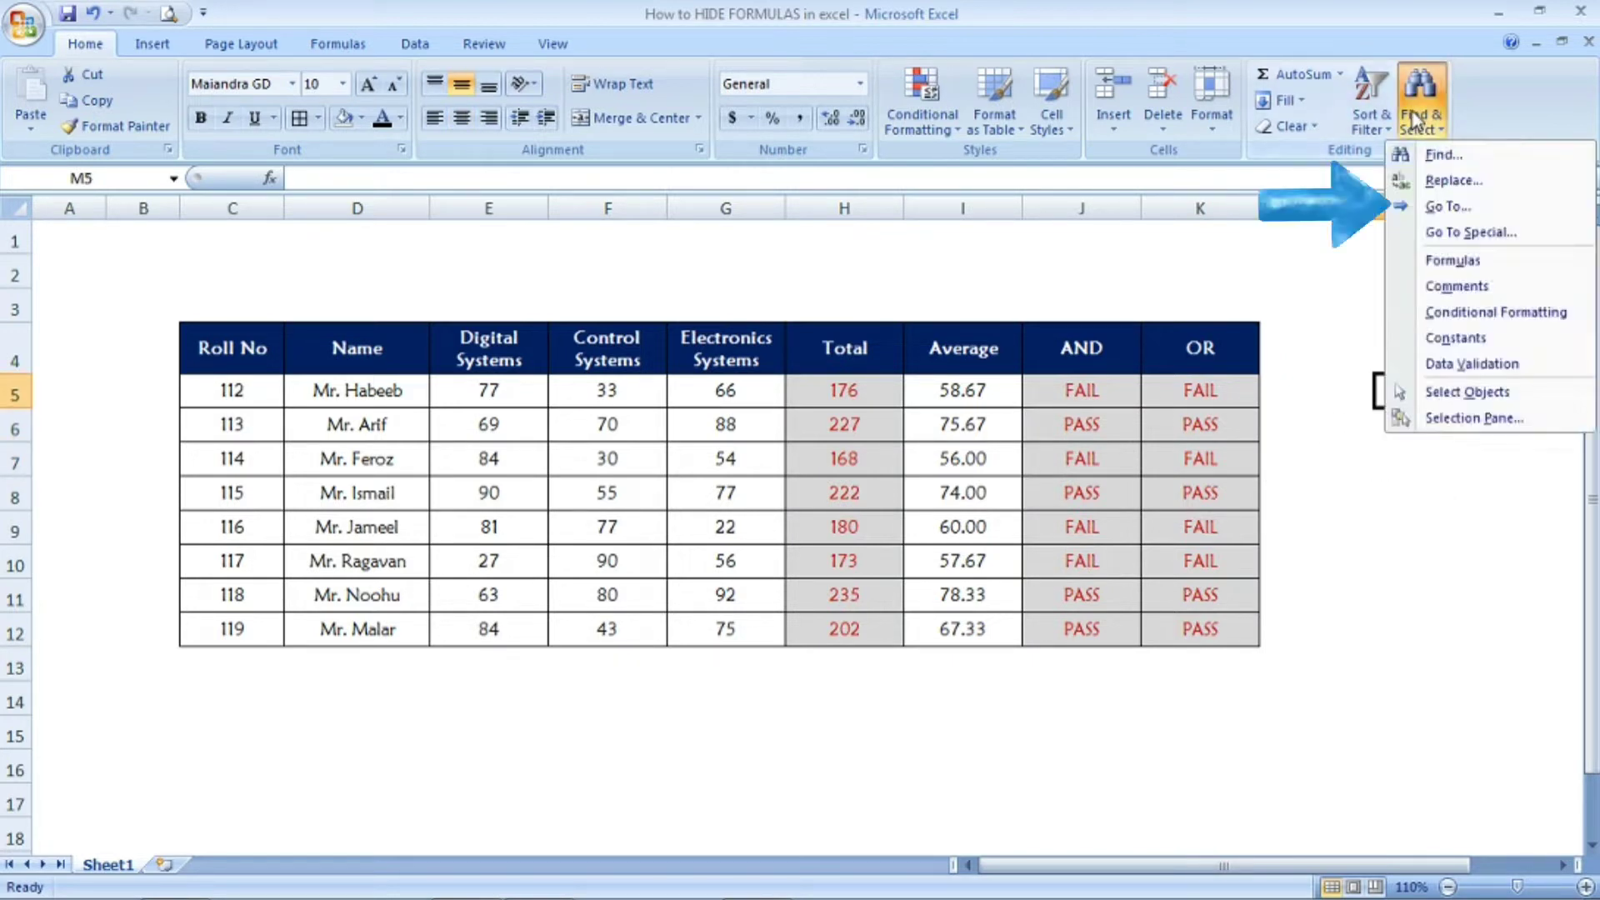
{"action": "left_click", "coordinate": [1463, 211]}
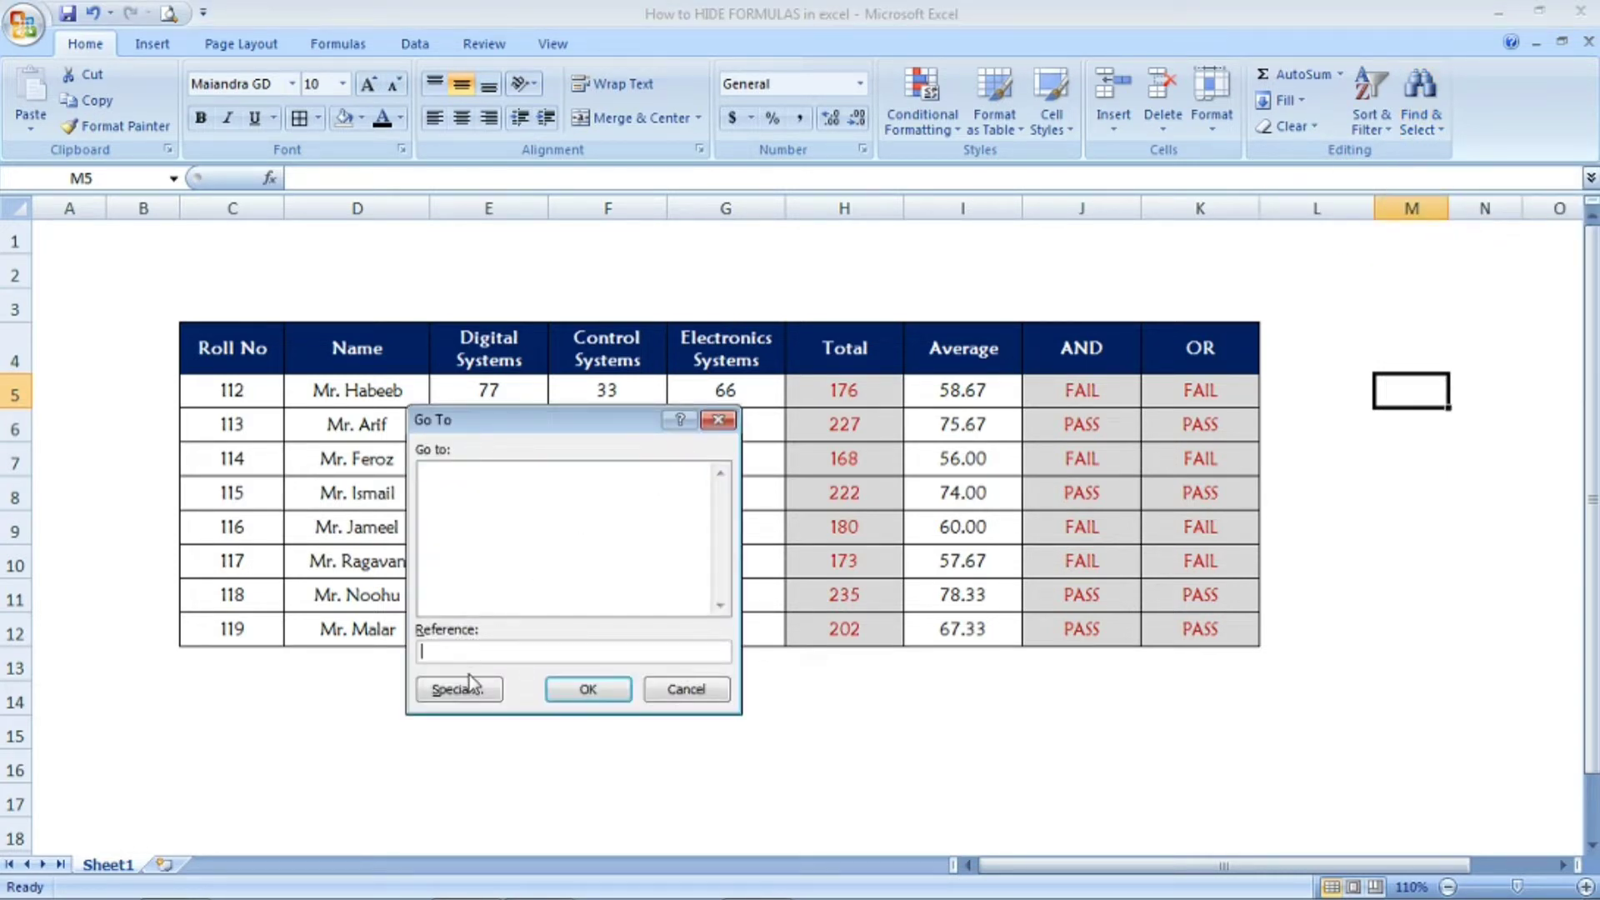
{"action": "left_click_drag", "start_coordinate": [621, 421], "coordinate": [648, 362]}
{"action": "left_click", "coordinate": [479, 634]}
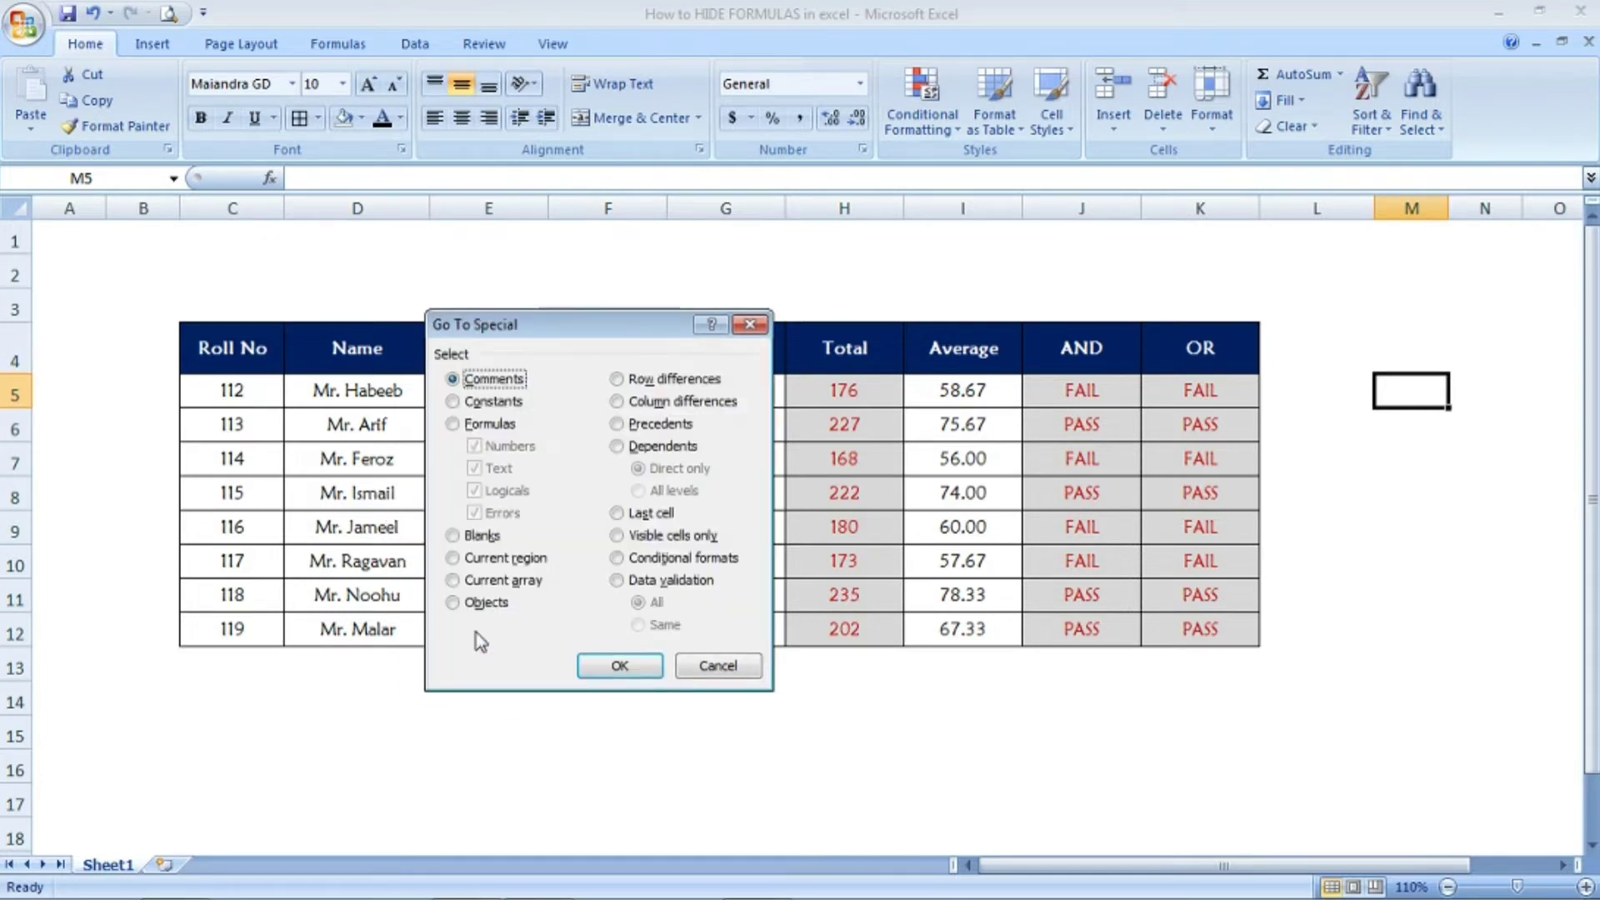
{"action": "left_click", "coordinate": [452, 426]}
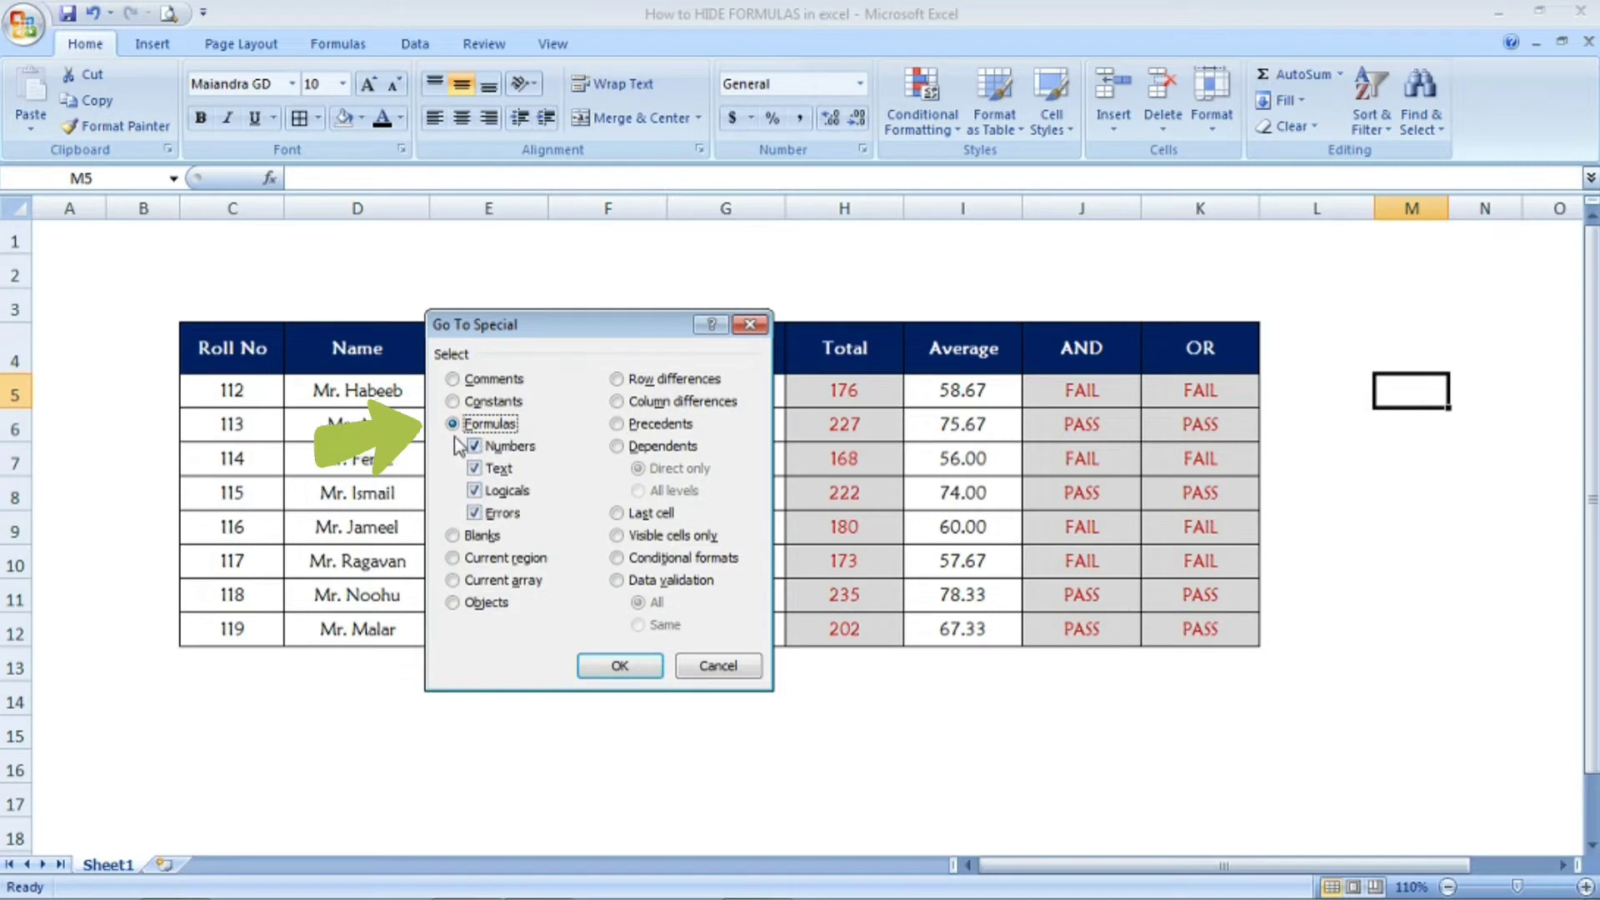
{"action": "left_click", "coordinate": [620, 666]}
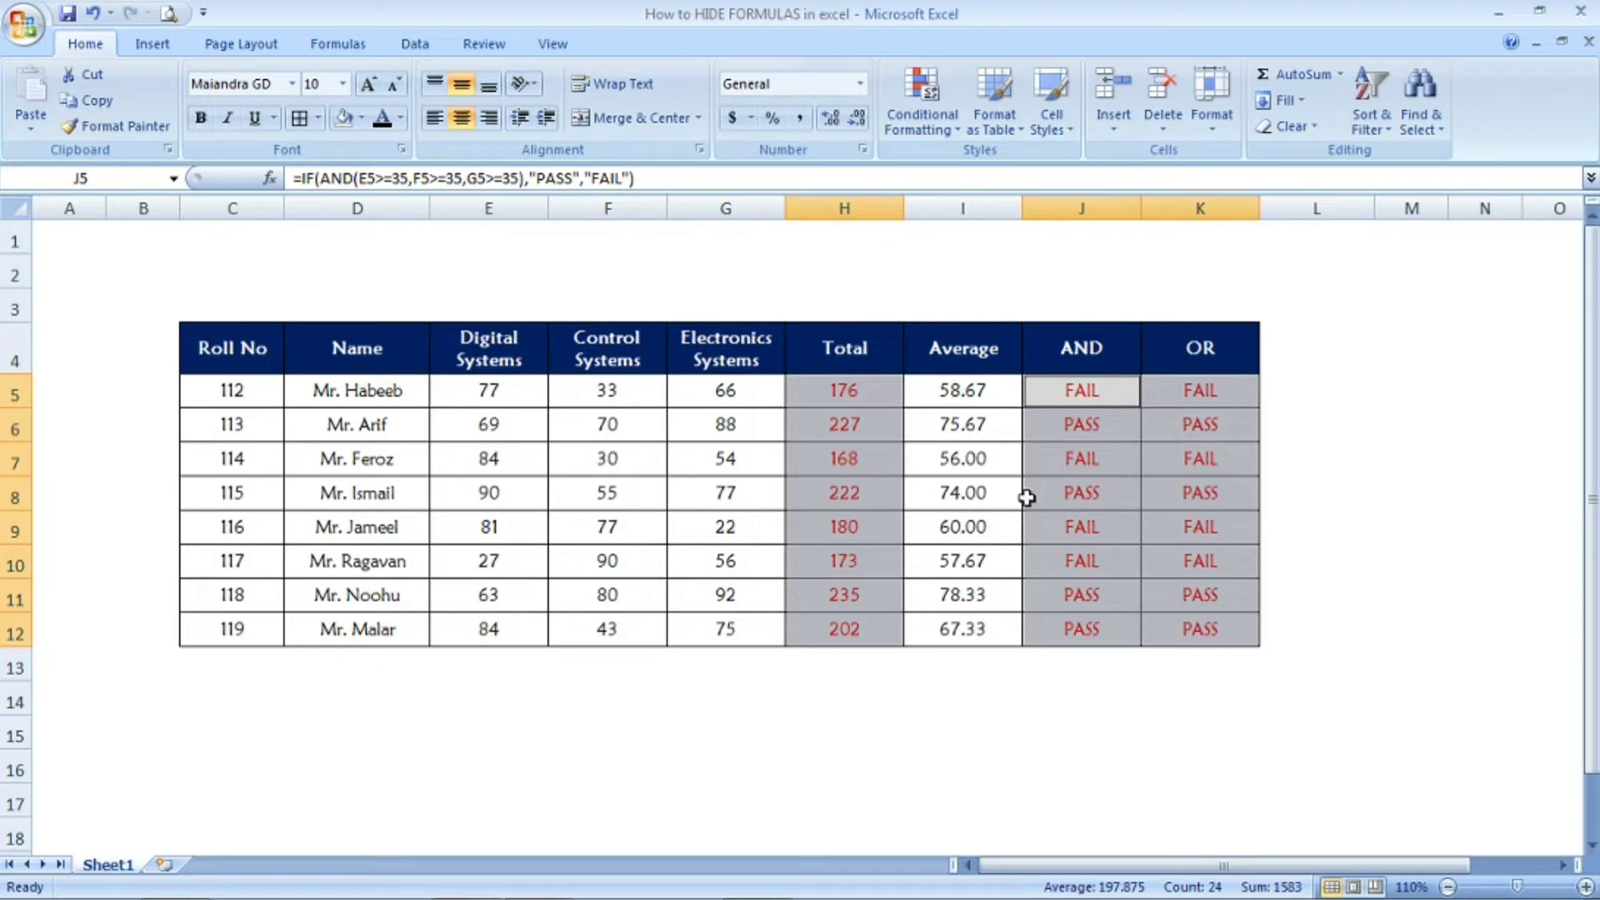
Tick Locked and Hidden on the Format Cells Protection tab for the selected formula cells.
{"action": "right_click", "coordinate": [1116, 439]}
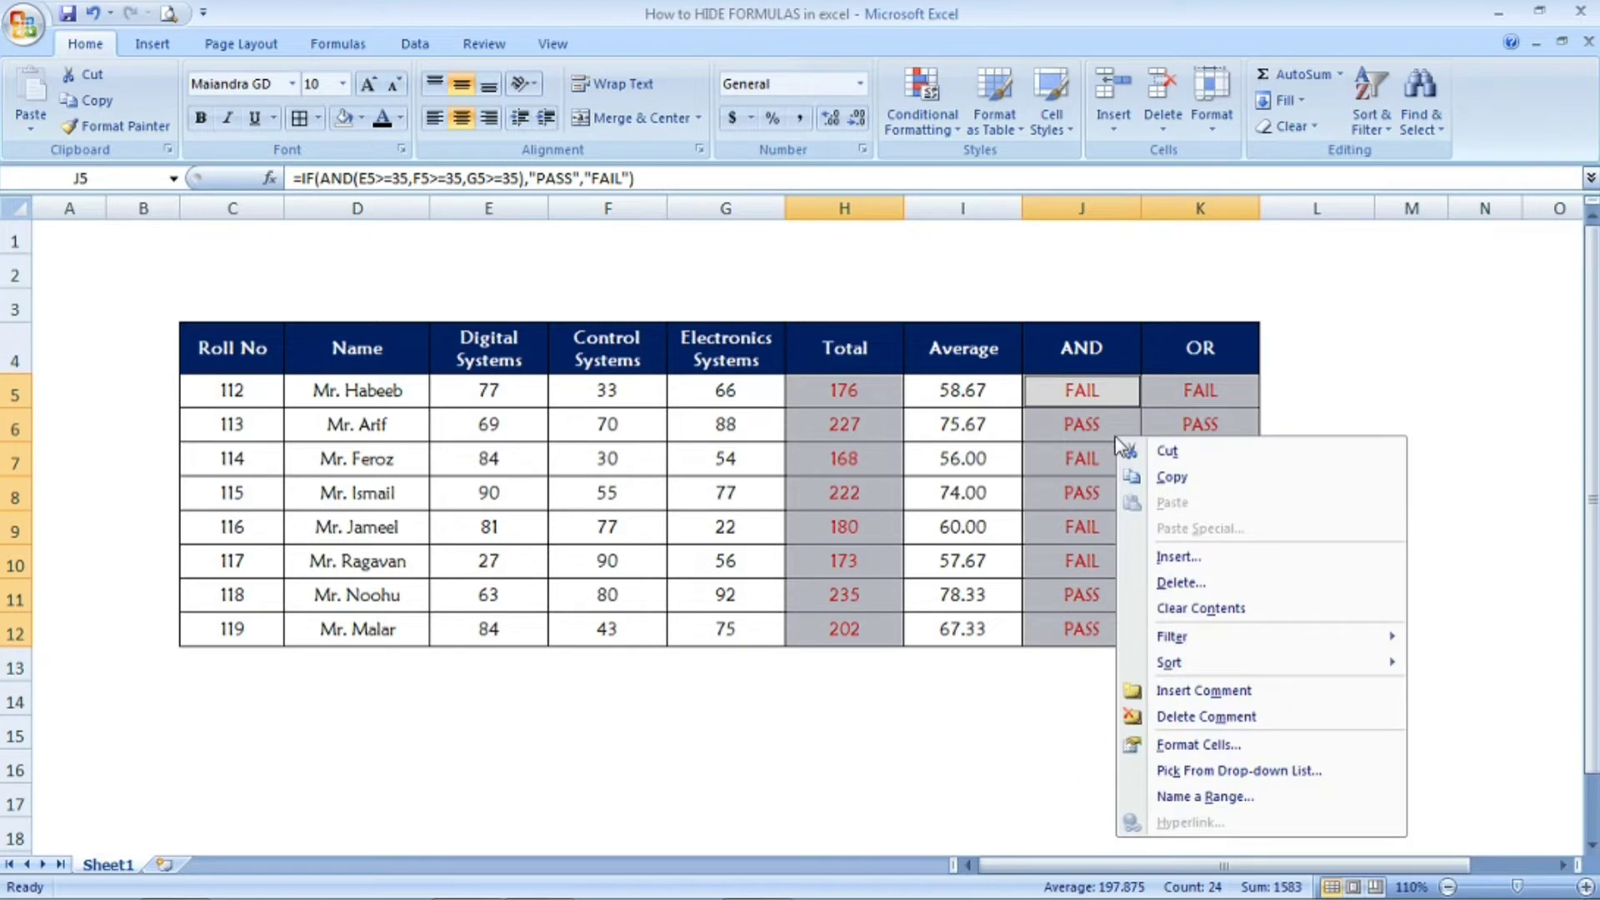
{"action": "left_click", "coordinate": [1212, 743]}
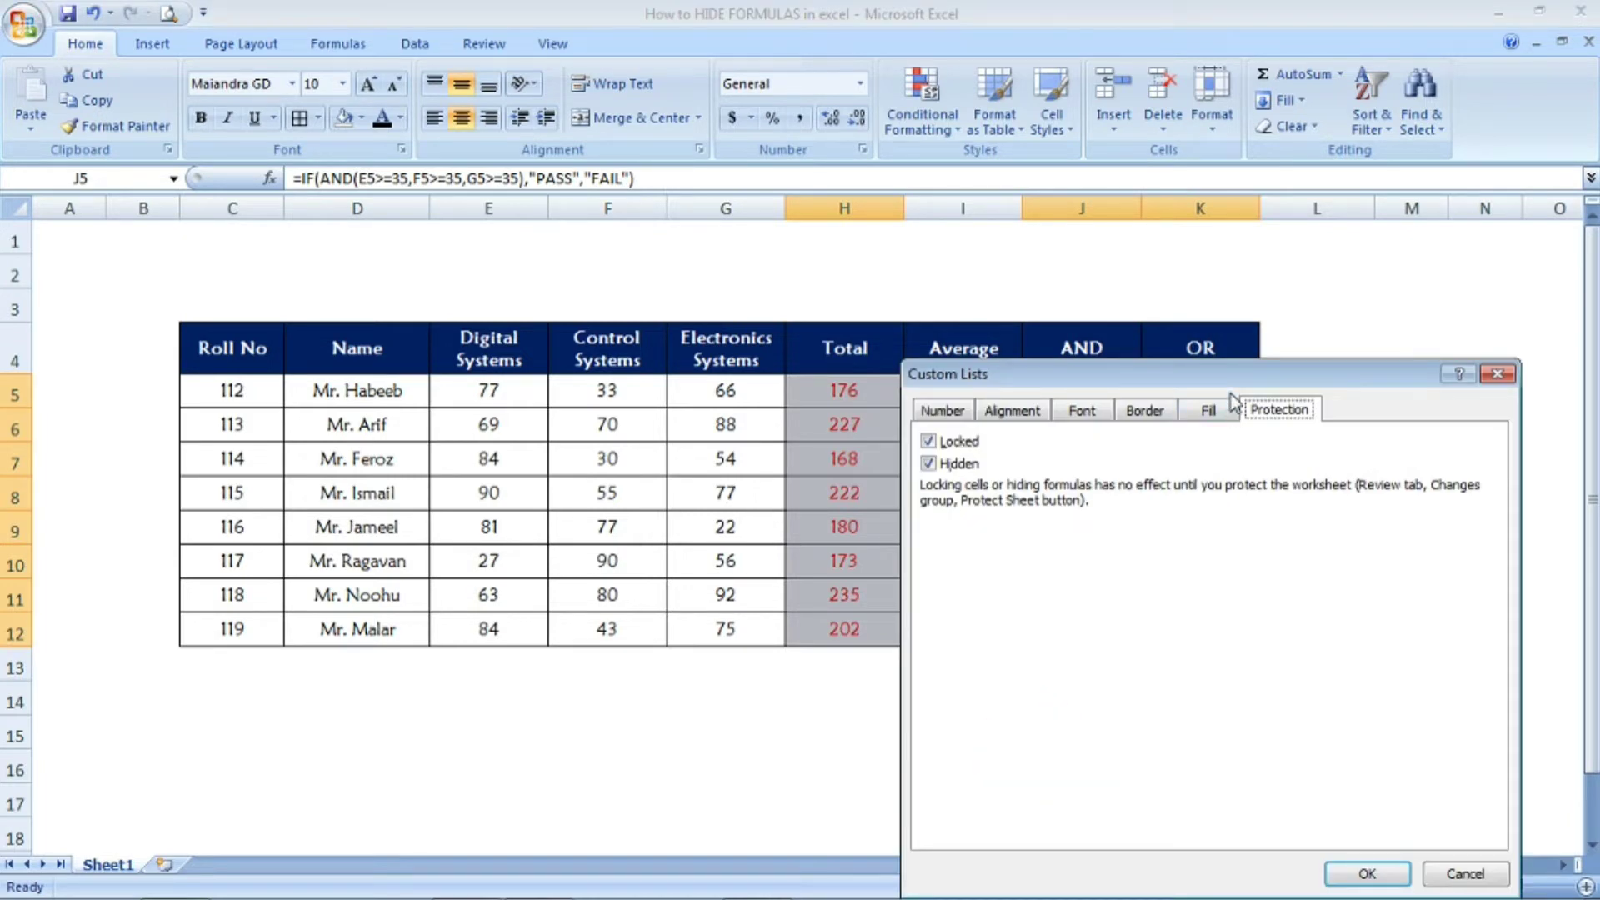
{"action": "left_click_drag", "start_coordinate": [1232, 388], "coordinate": [743, 221]}
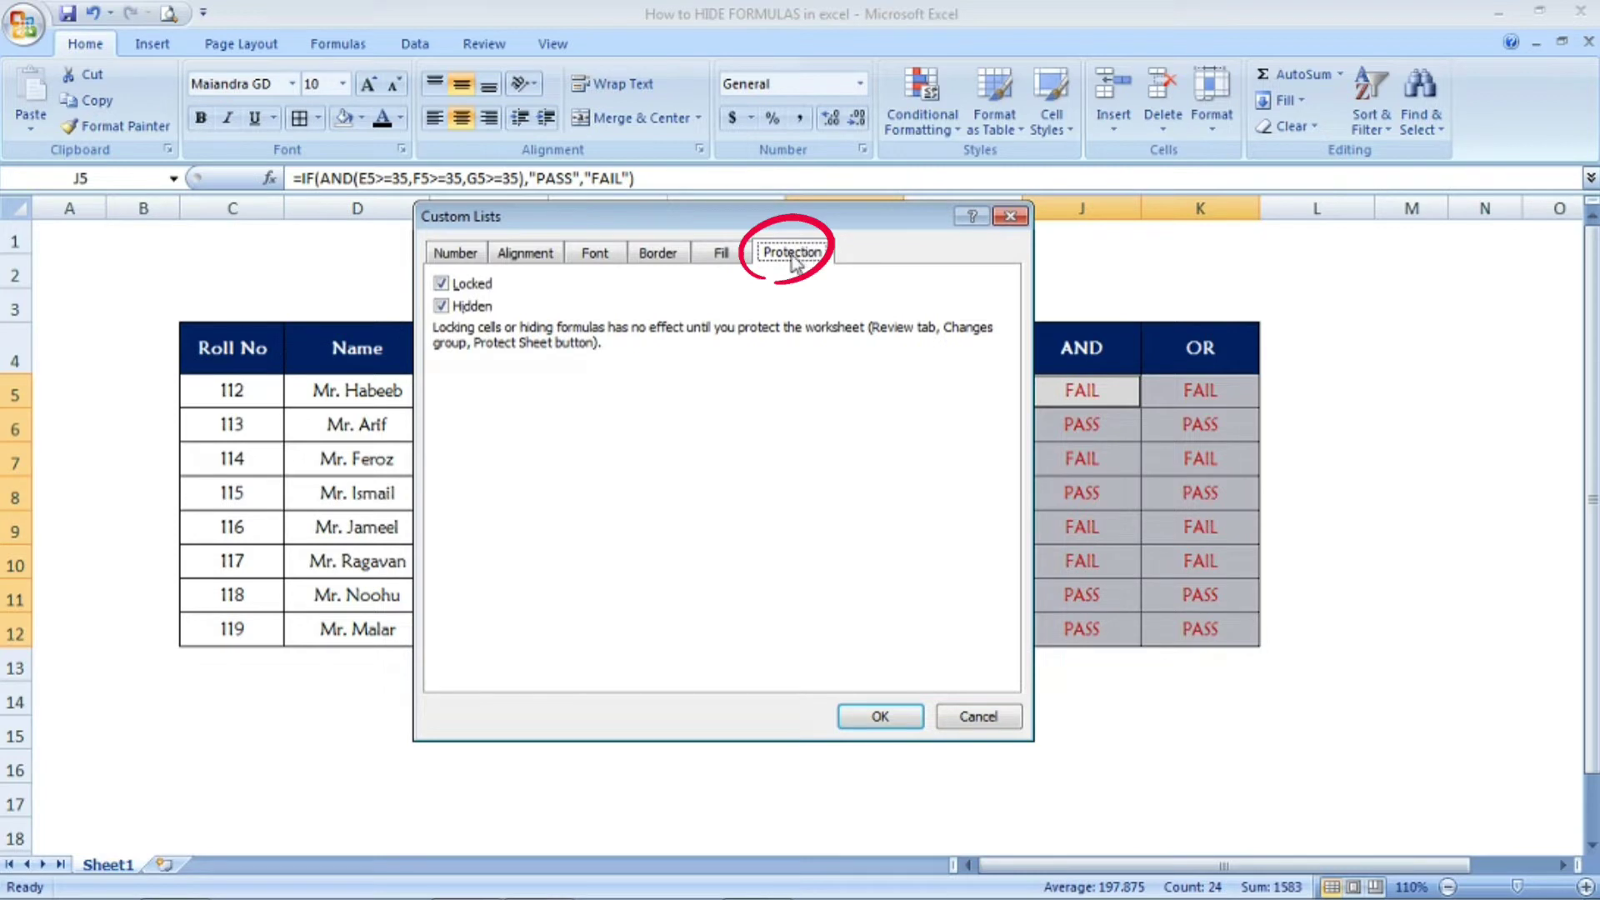
{"action": "left_click", "coordinate": [441, 284]}
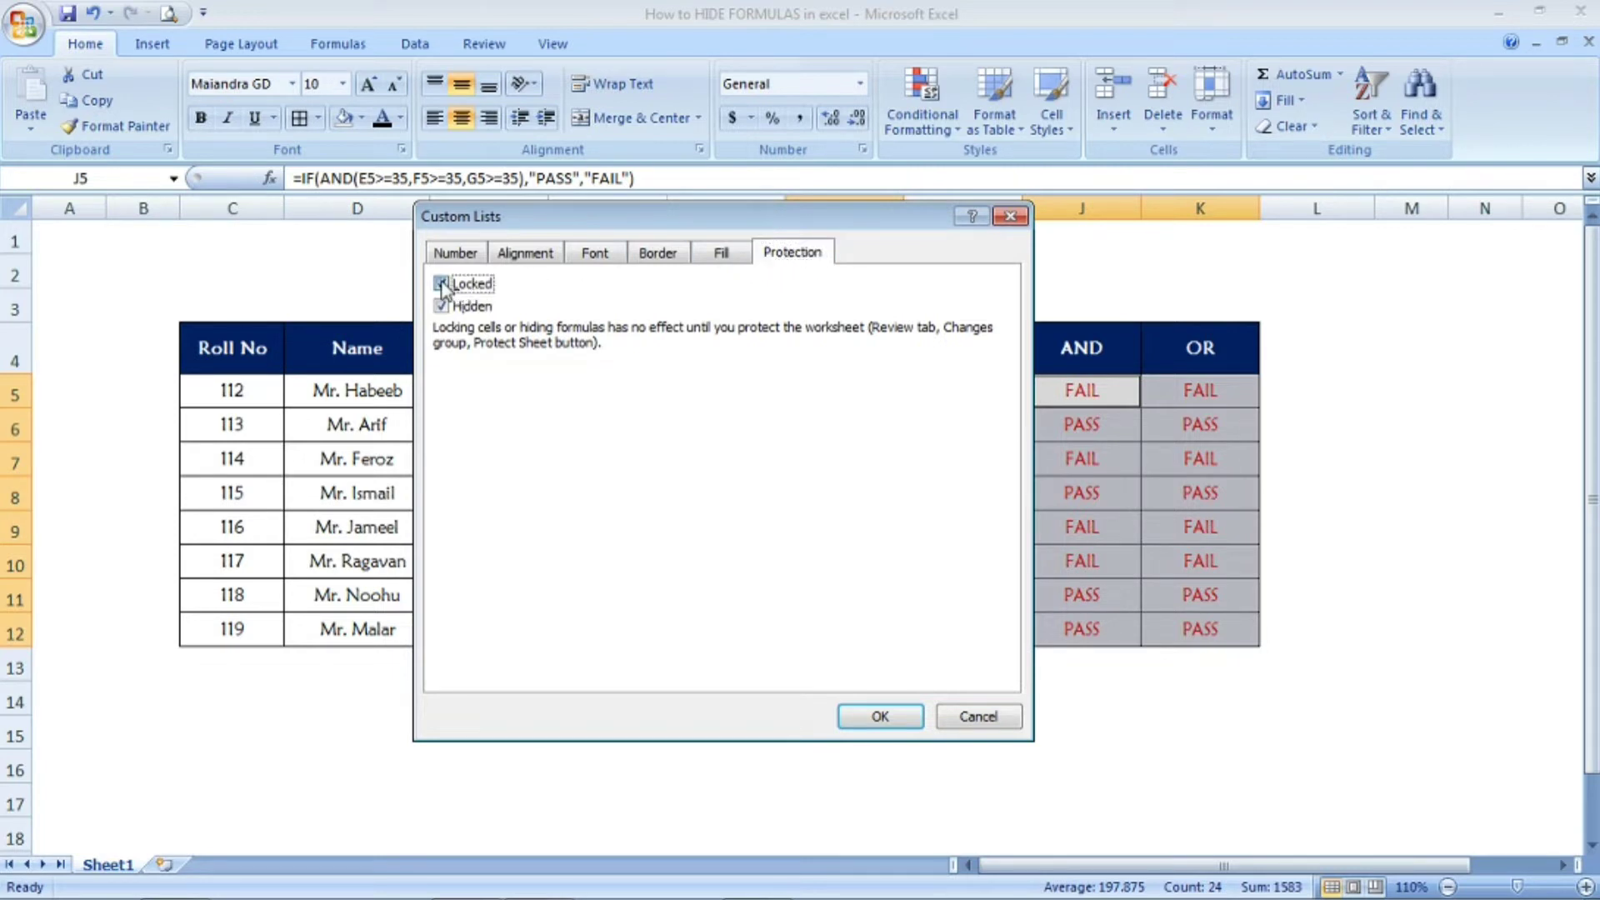
{"action": "left_click", "coordinate": [442, 307]}
{"action": "left_click", "coordinate": [441, 284]}
{"action": "left_click", "coordinate": [447, 308]}
{"action": "left_click", "coordinate": [449, 308]}
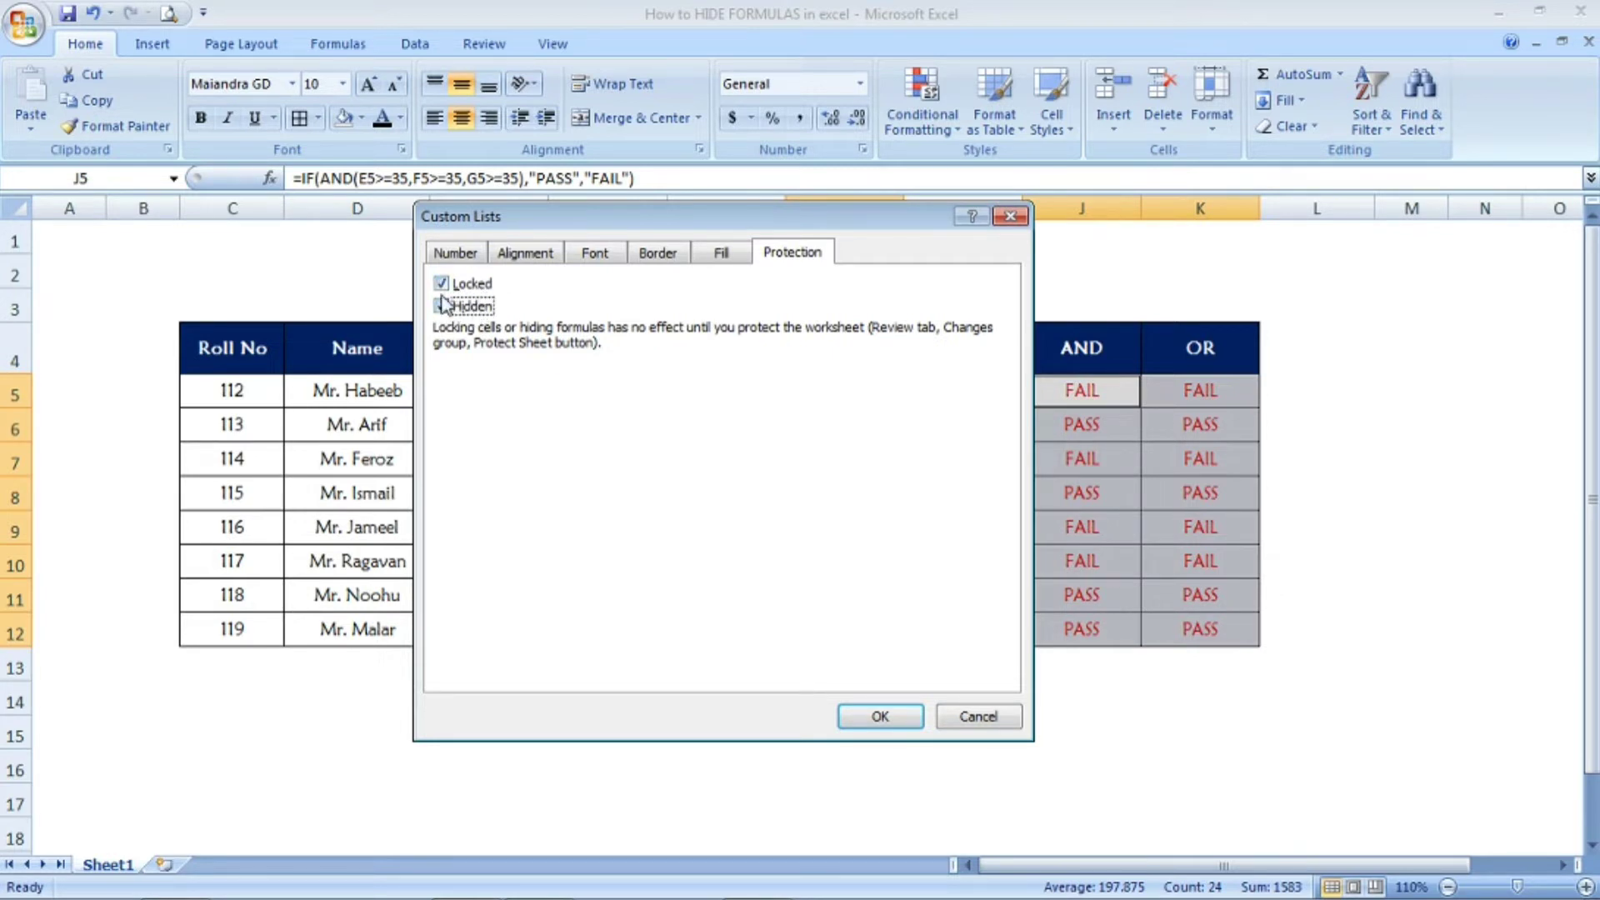
{"action": "left_click", "coordinate": [443, 306]}
{"action": "left_click", "coordinate": [881, 716]}
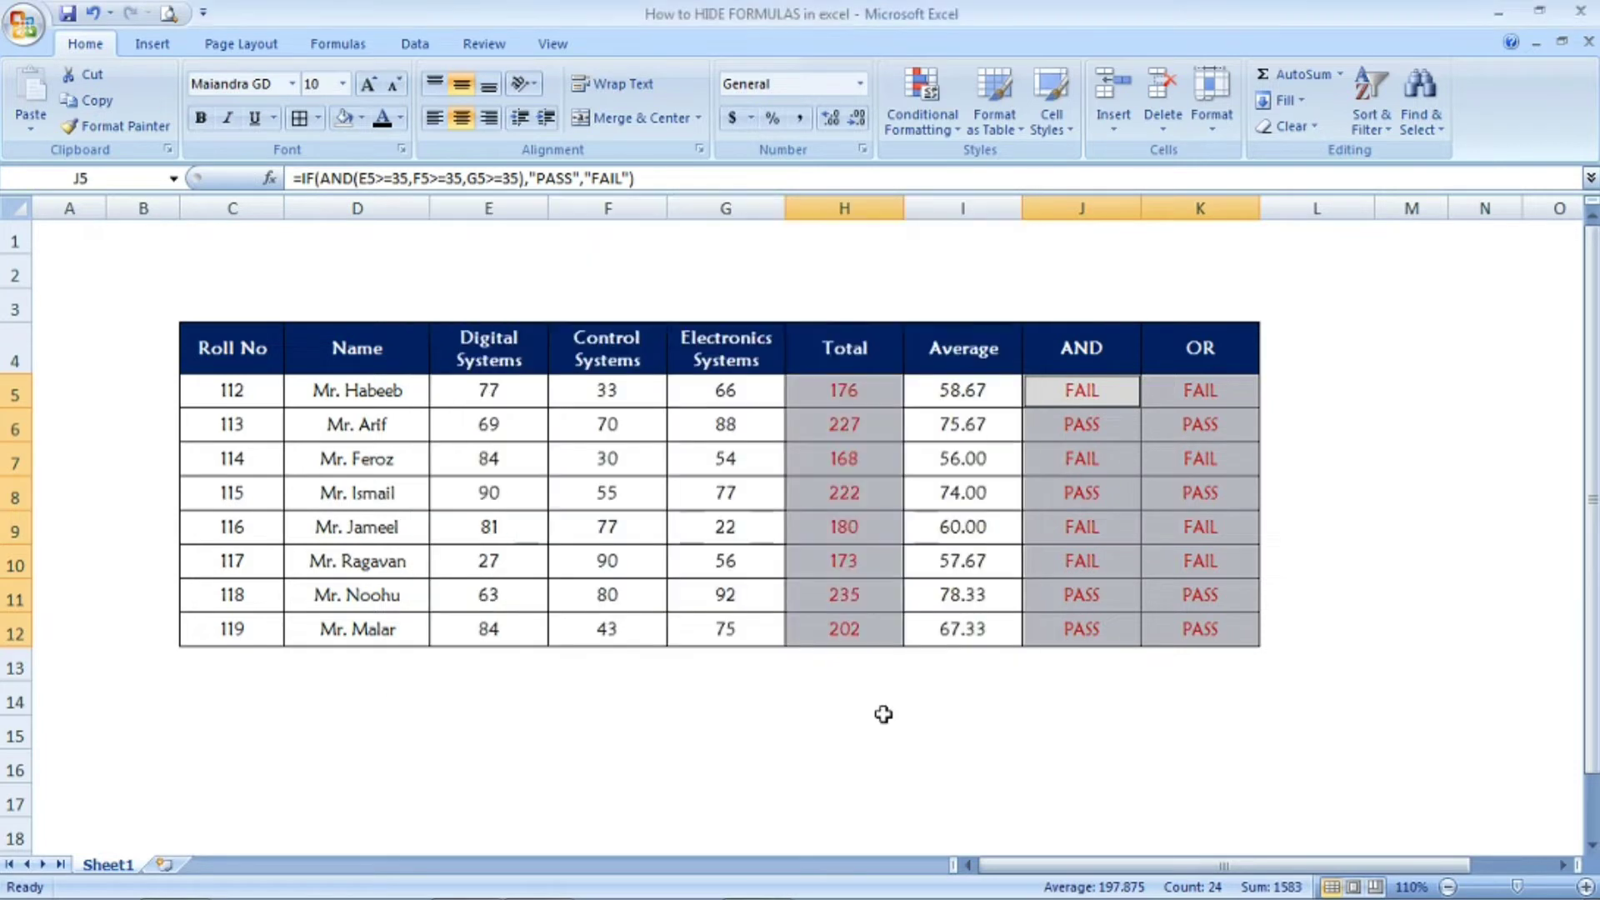
{"action": "left_click", "coordinate": [958, 526]}
{"action": "left_click", "coordinate": [1083, 520]}
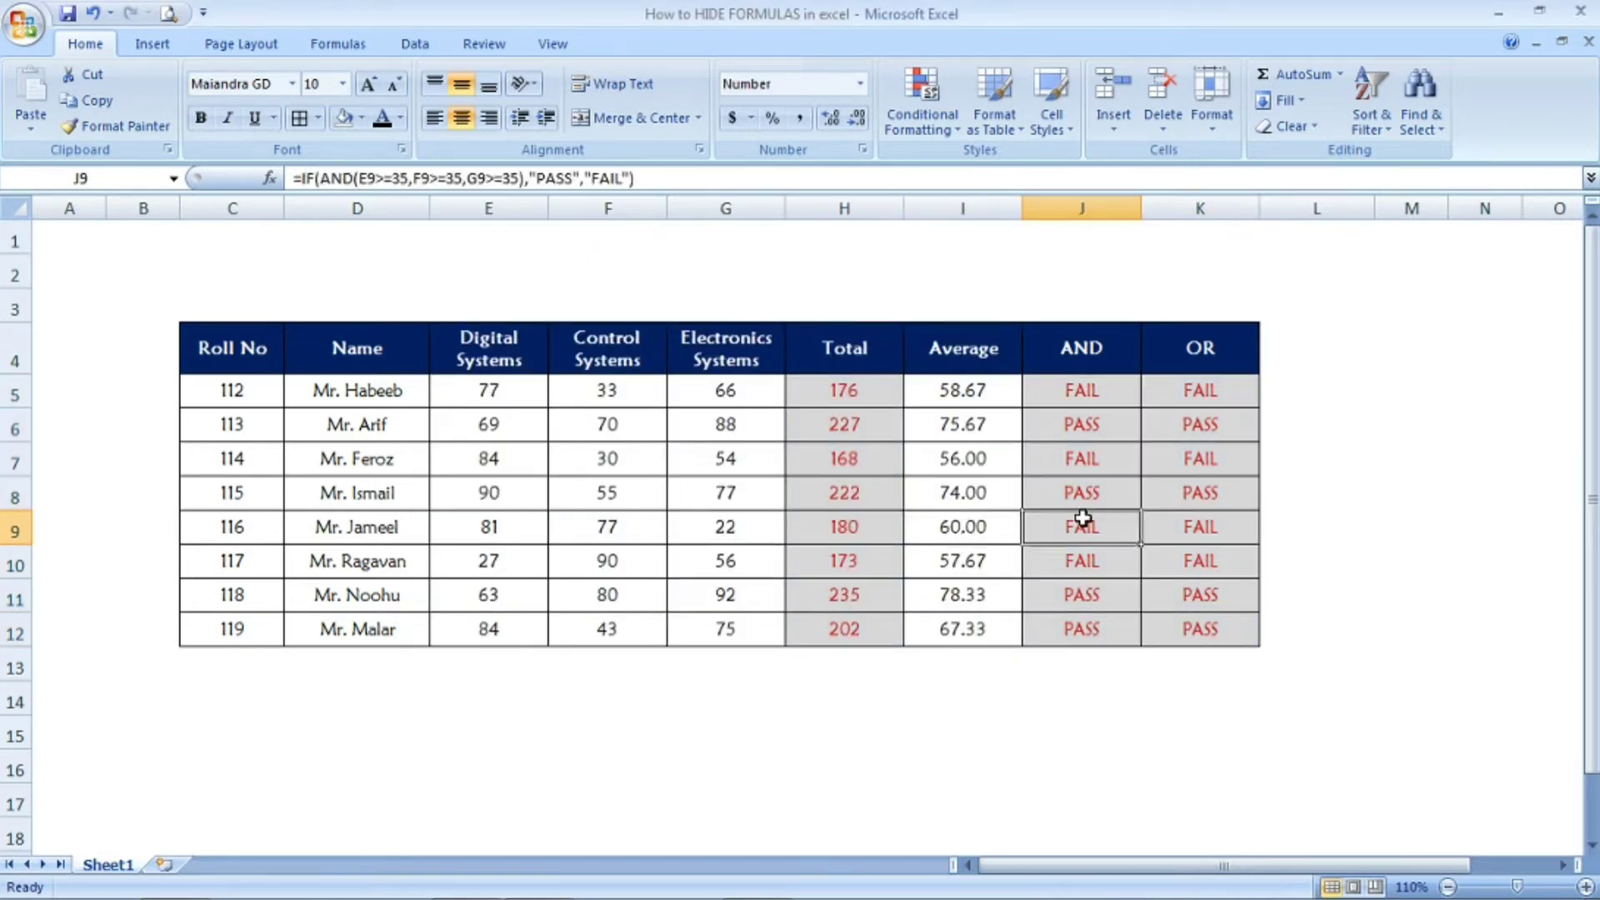
{"action": "left_click", "coordinate": [1103, 453]}
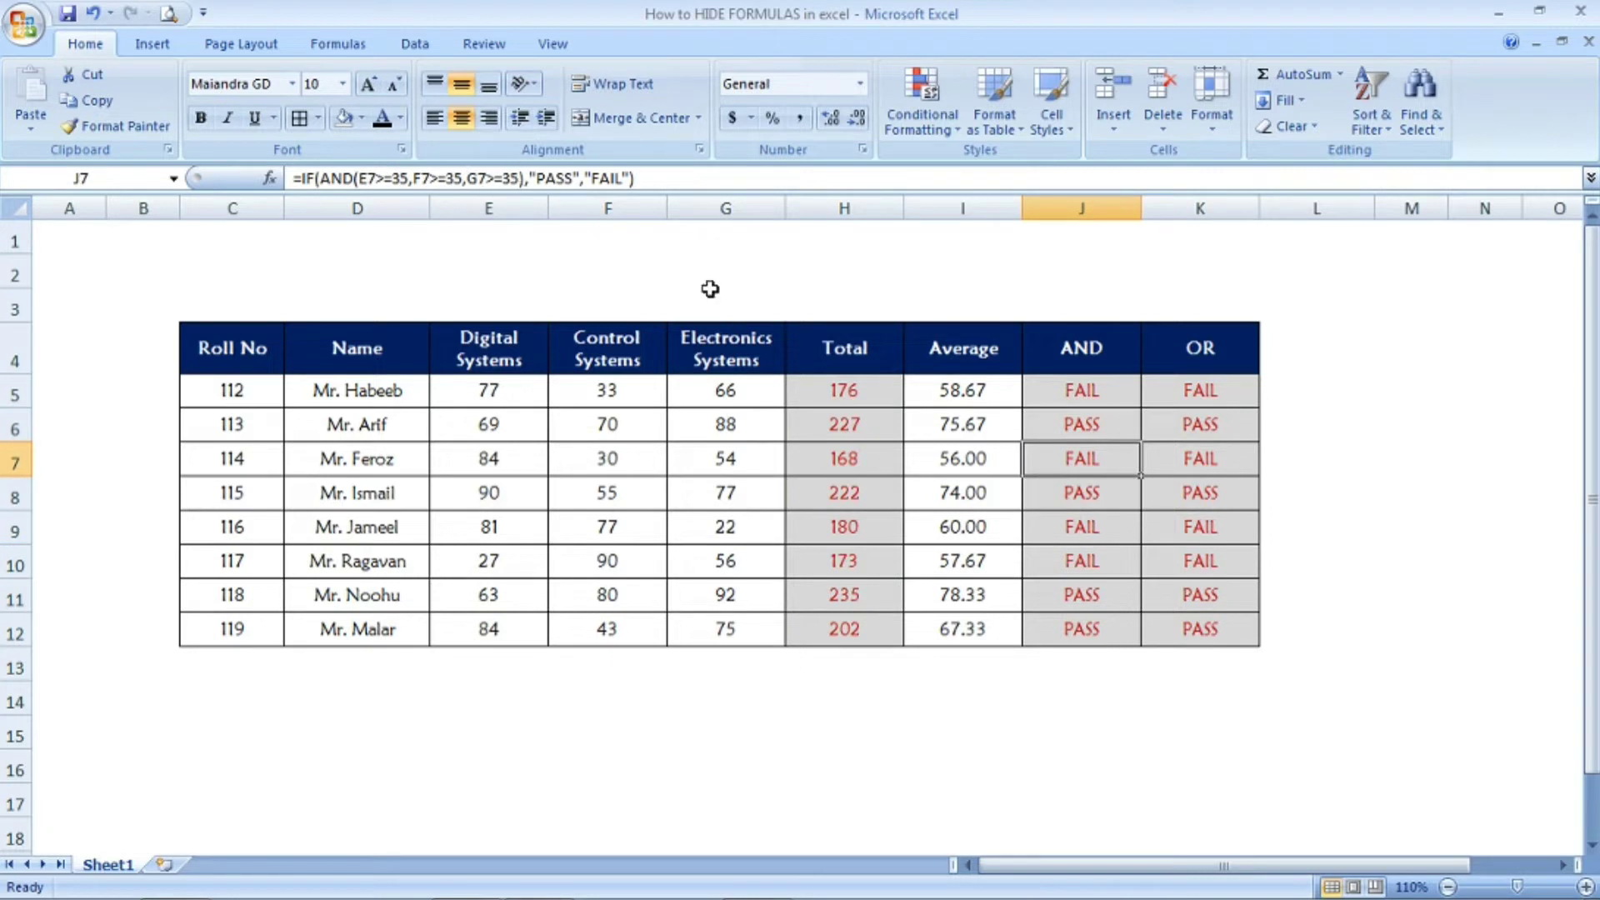
{"action": "left_click", "coordinate": [798, 429]}
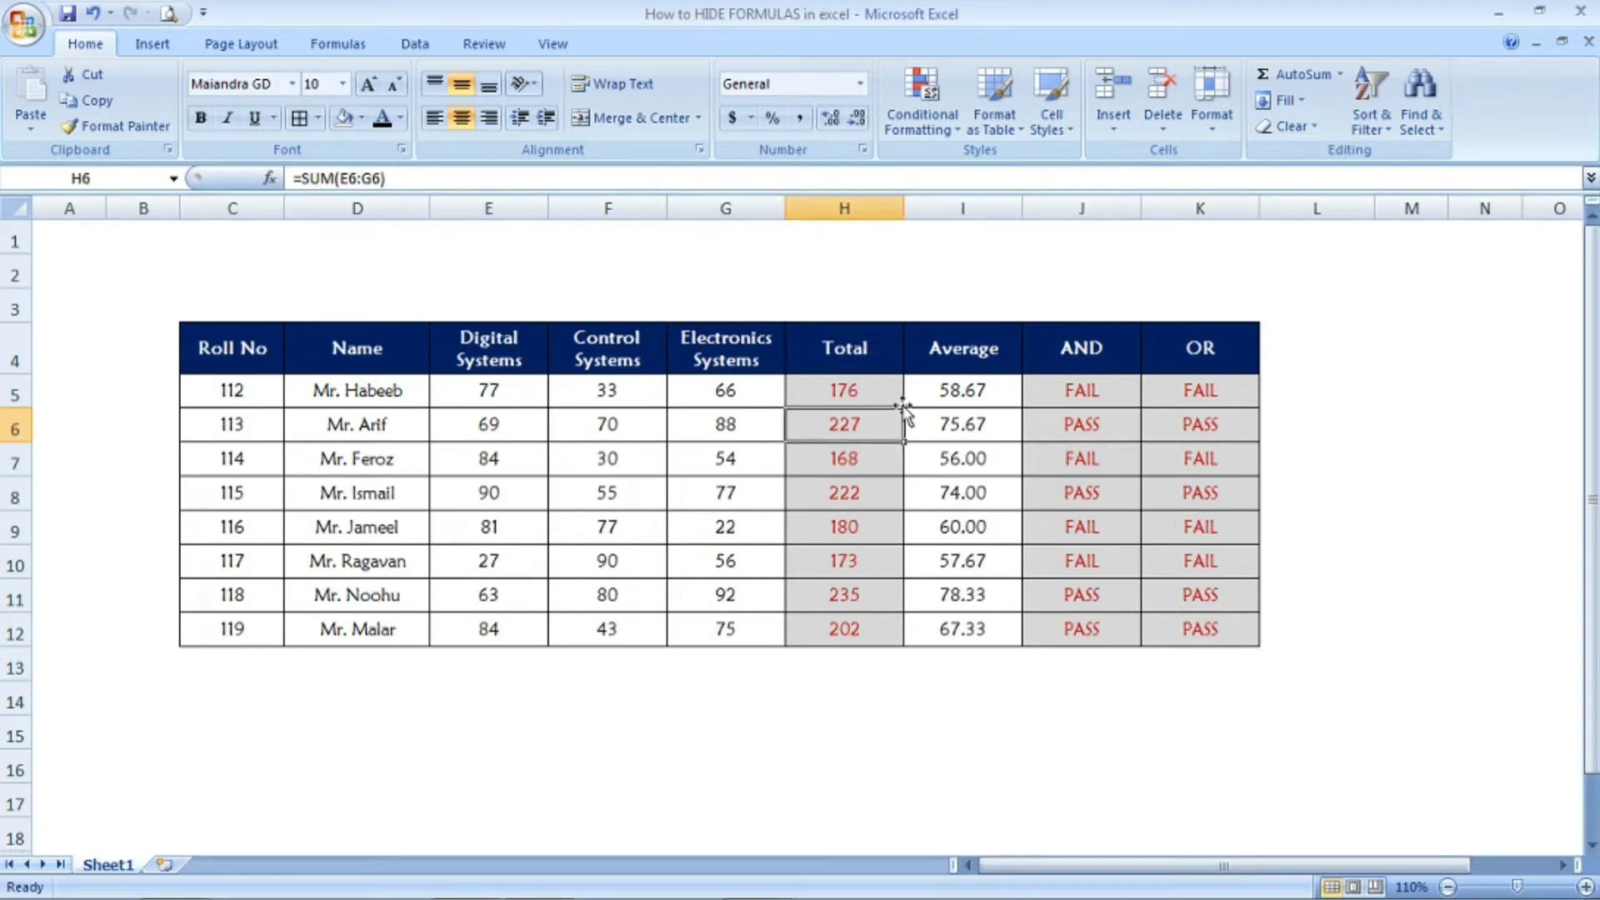
{"action": "left_click", "coordinate": [1118, 491]}
{"action": "left_click", "coordinate": [1184, 504]}
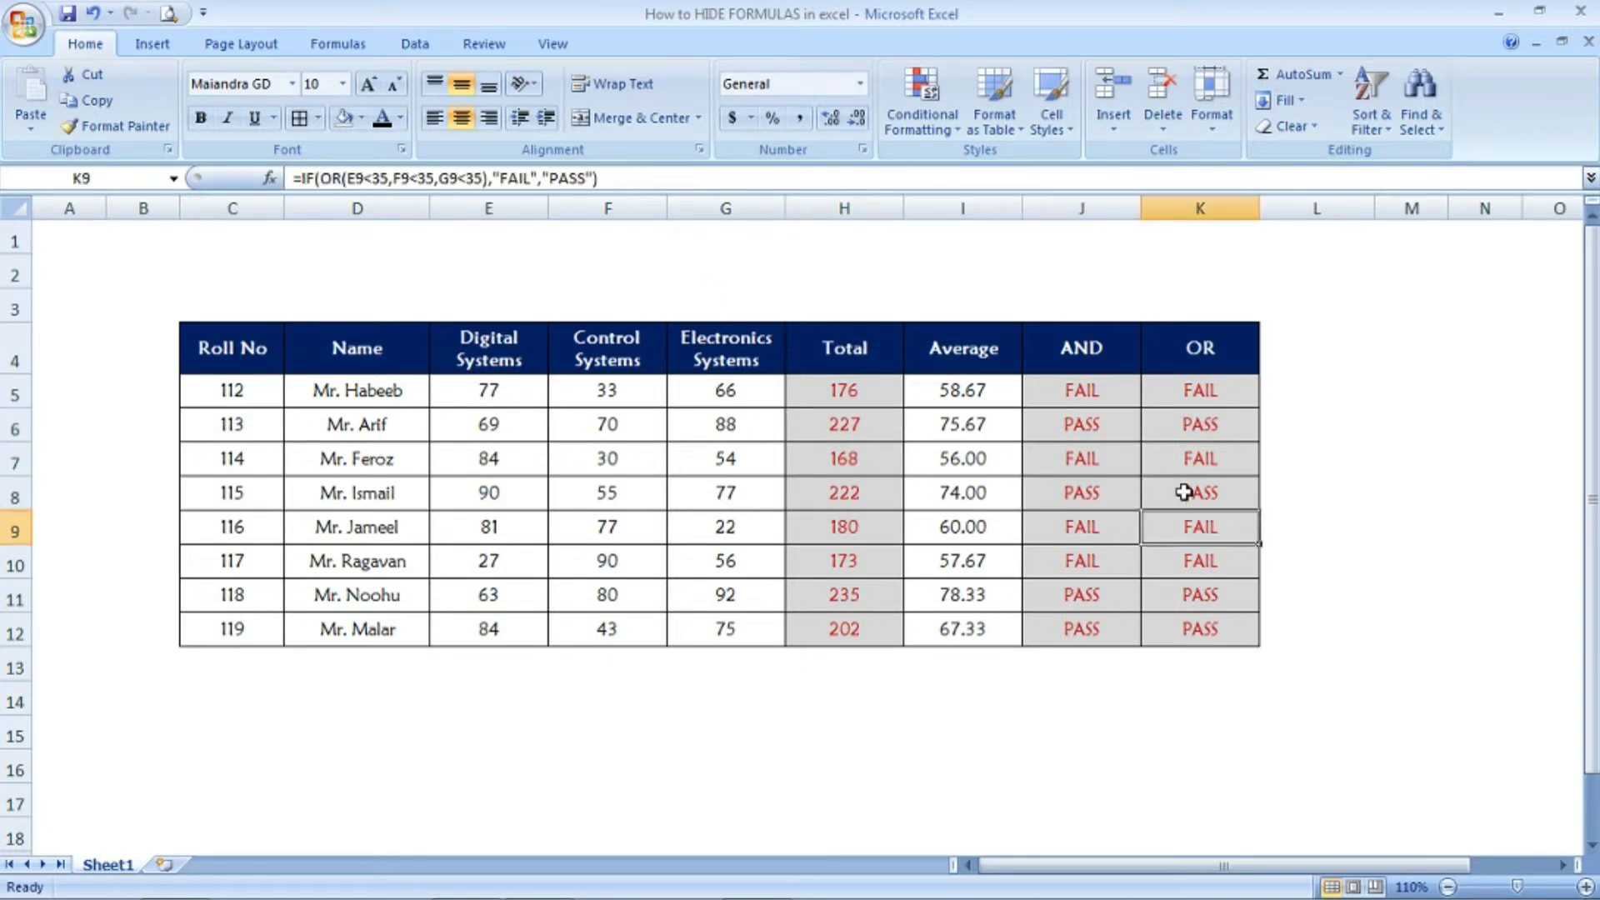
{"action": "left_click", "coordinate": [1104, 460]}
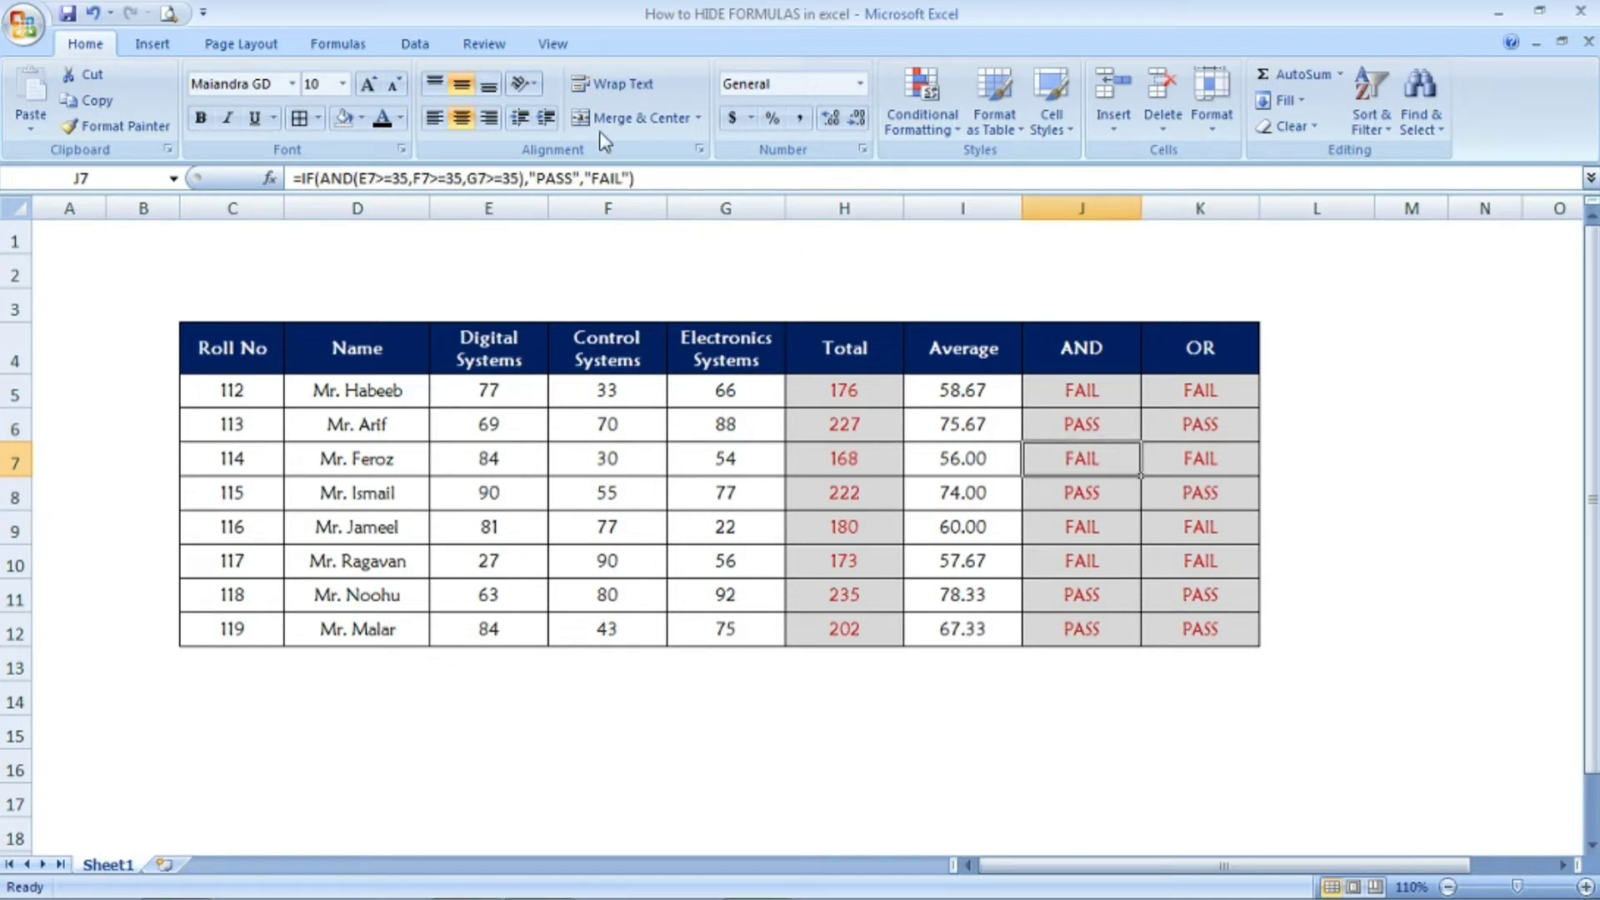
Protect Sheet1 from the Review tab with a password, re-entering it to confirm.
{"action": "left_click", "coordinate": [484, 43]}
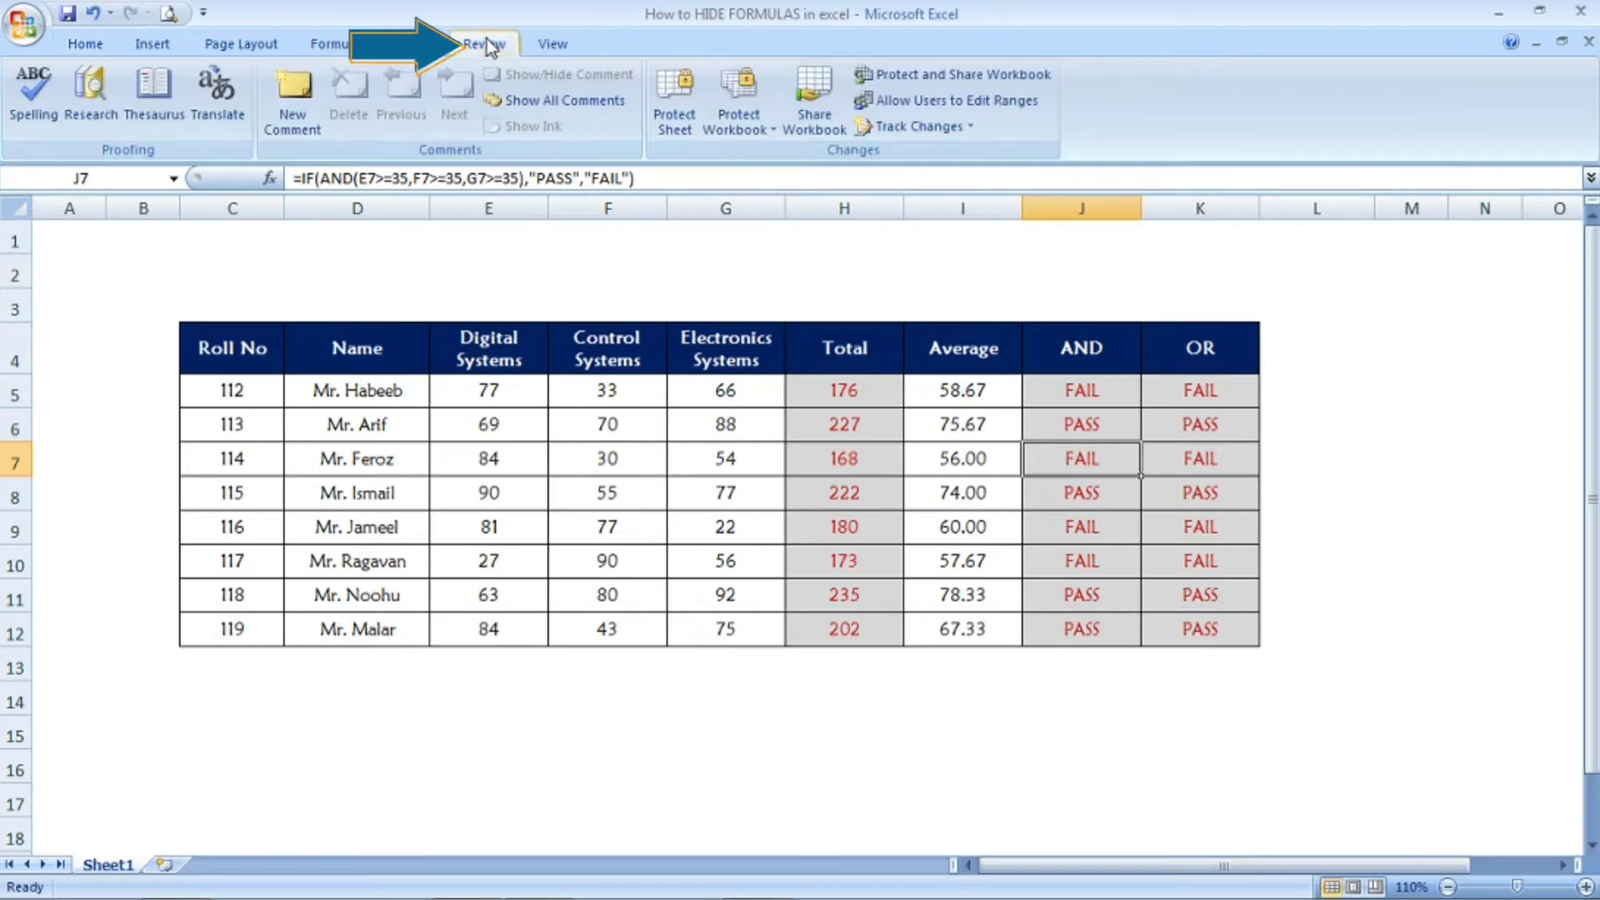
{"action": "left_click", "coordinate": [675, 104]}
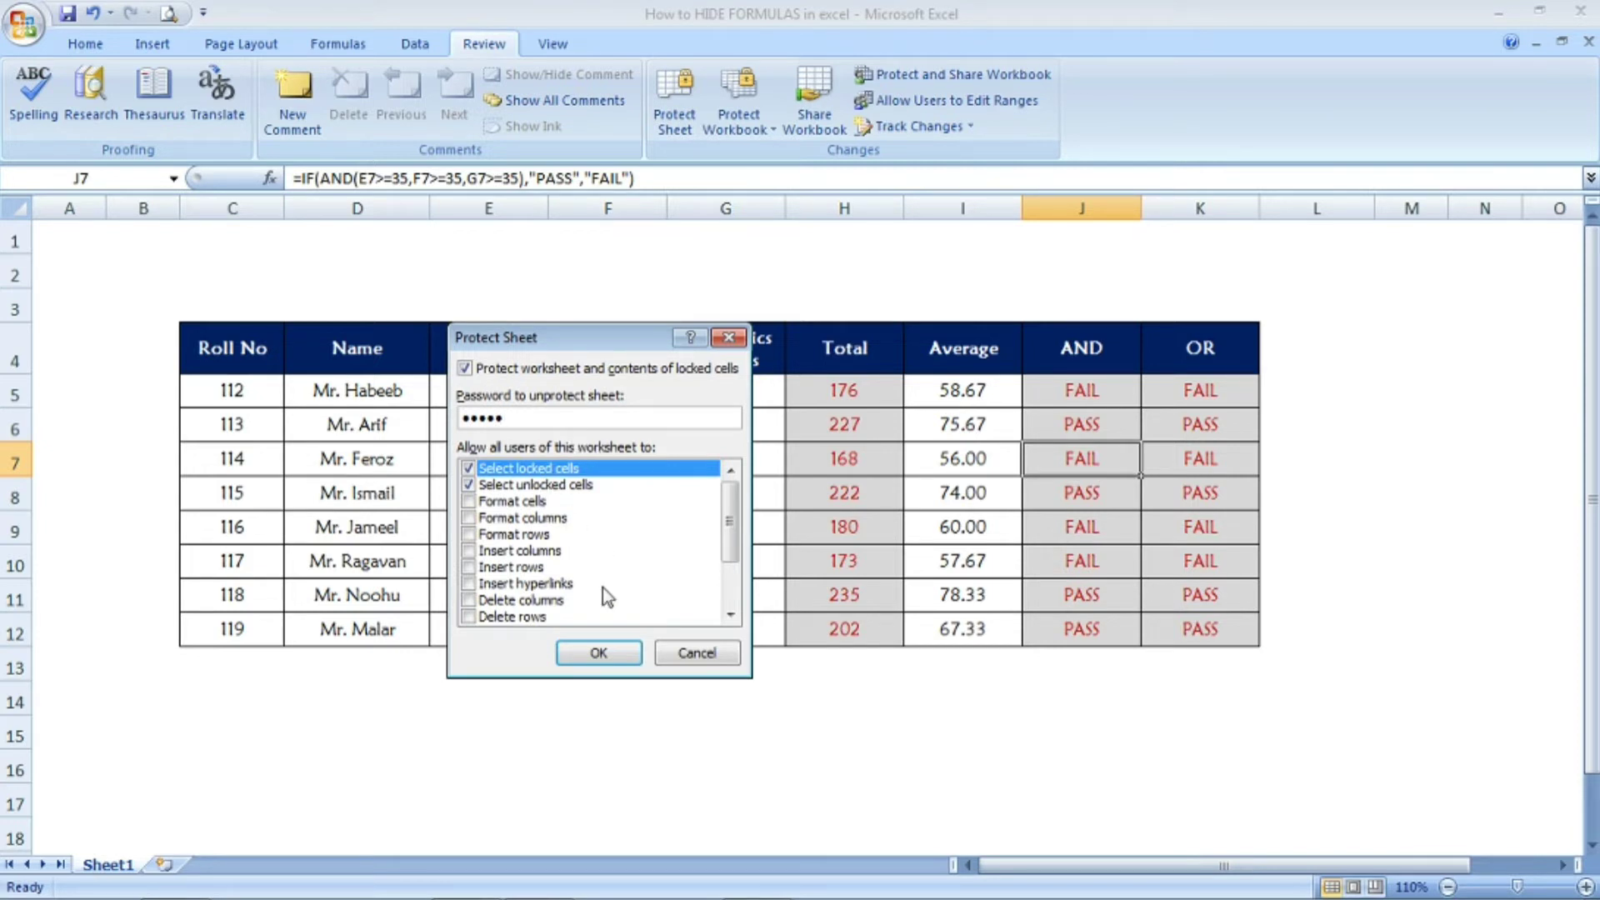
{"action": "left_click", "coordinate": [600, 654]}
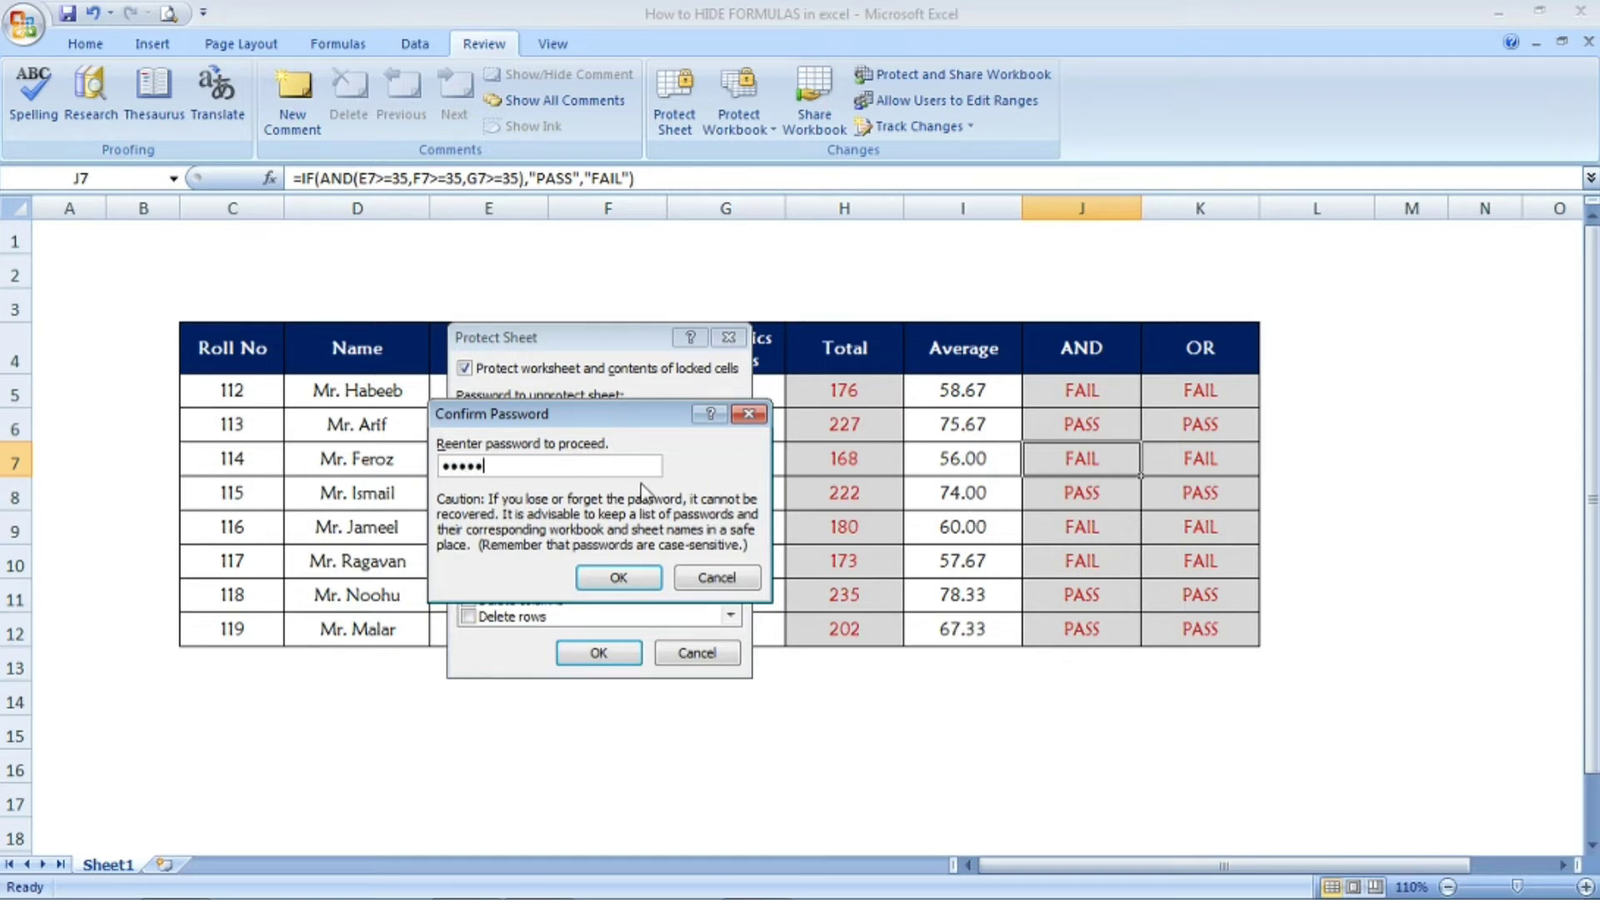
{"action": "left_click", "coordinate": [618, 578]}
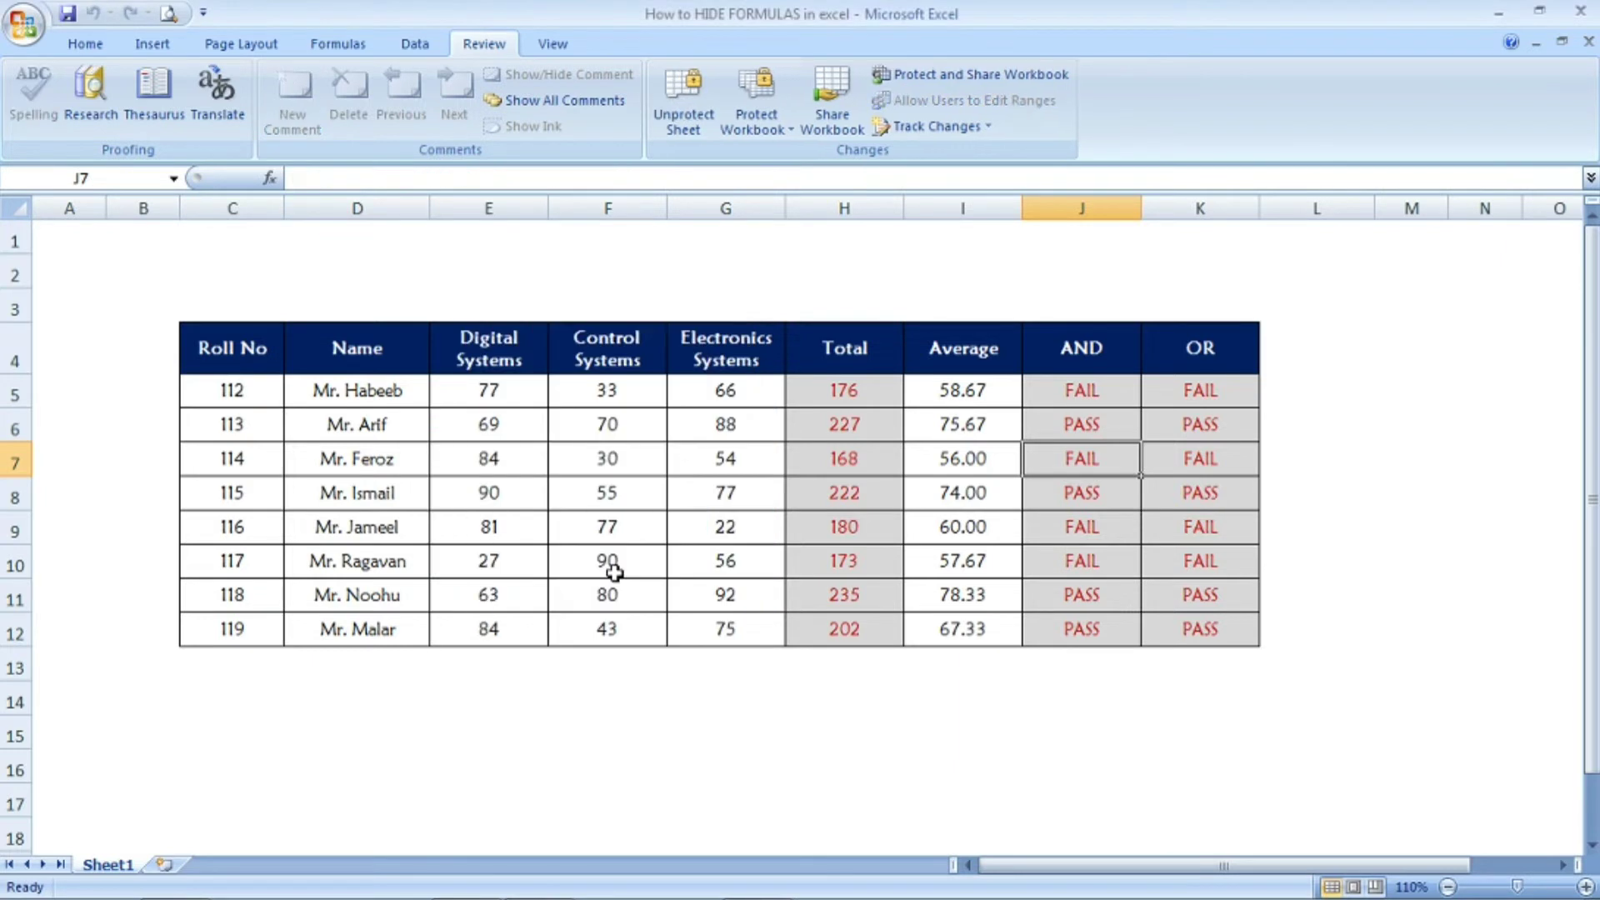
{"action": "left_click", "coordinate": [850, 525]}
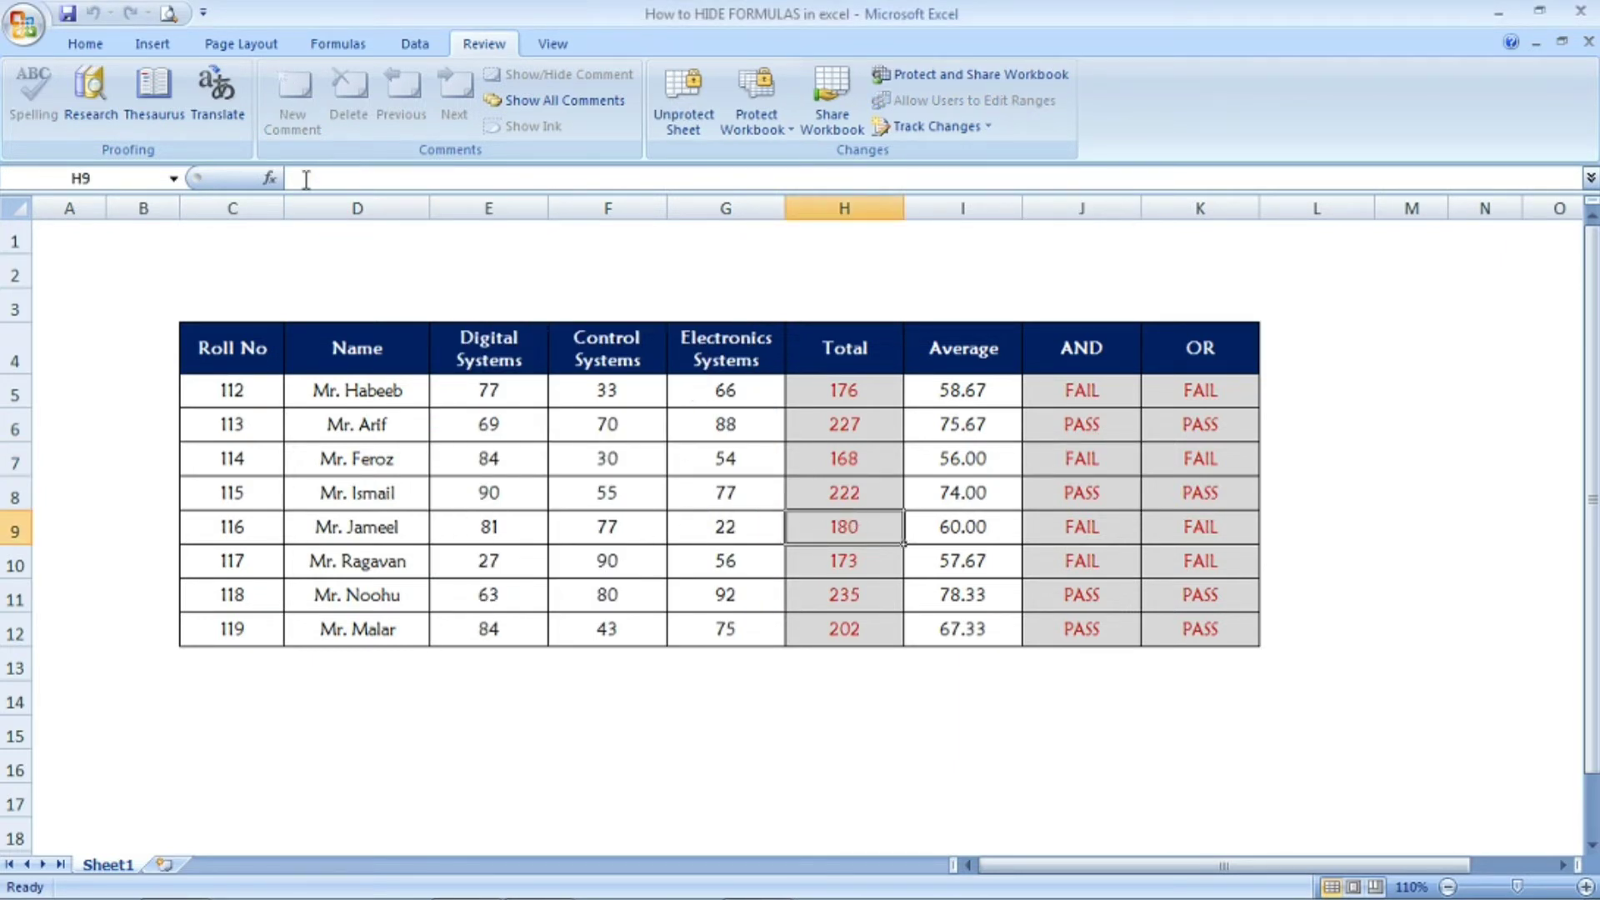
{"action": "left_click", "coordinate": [860, 455]}
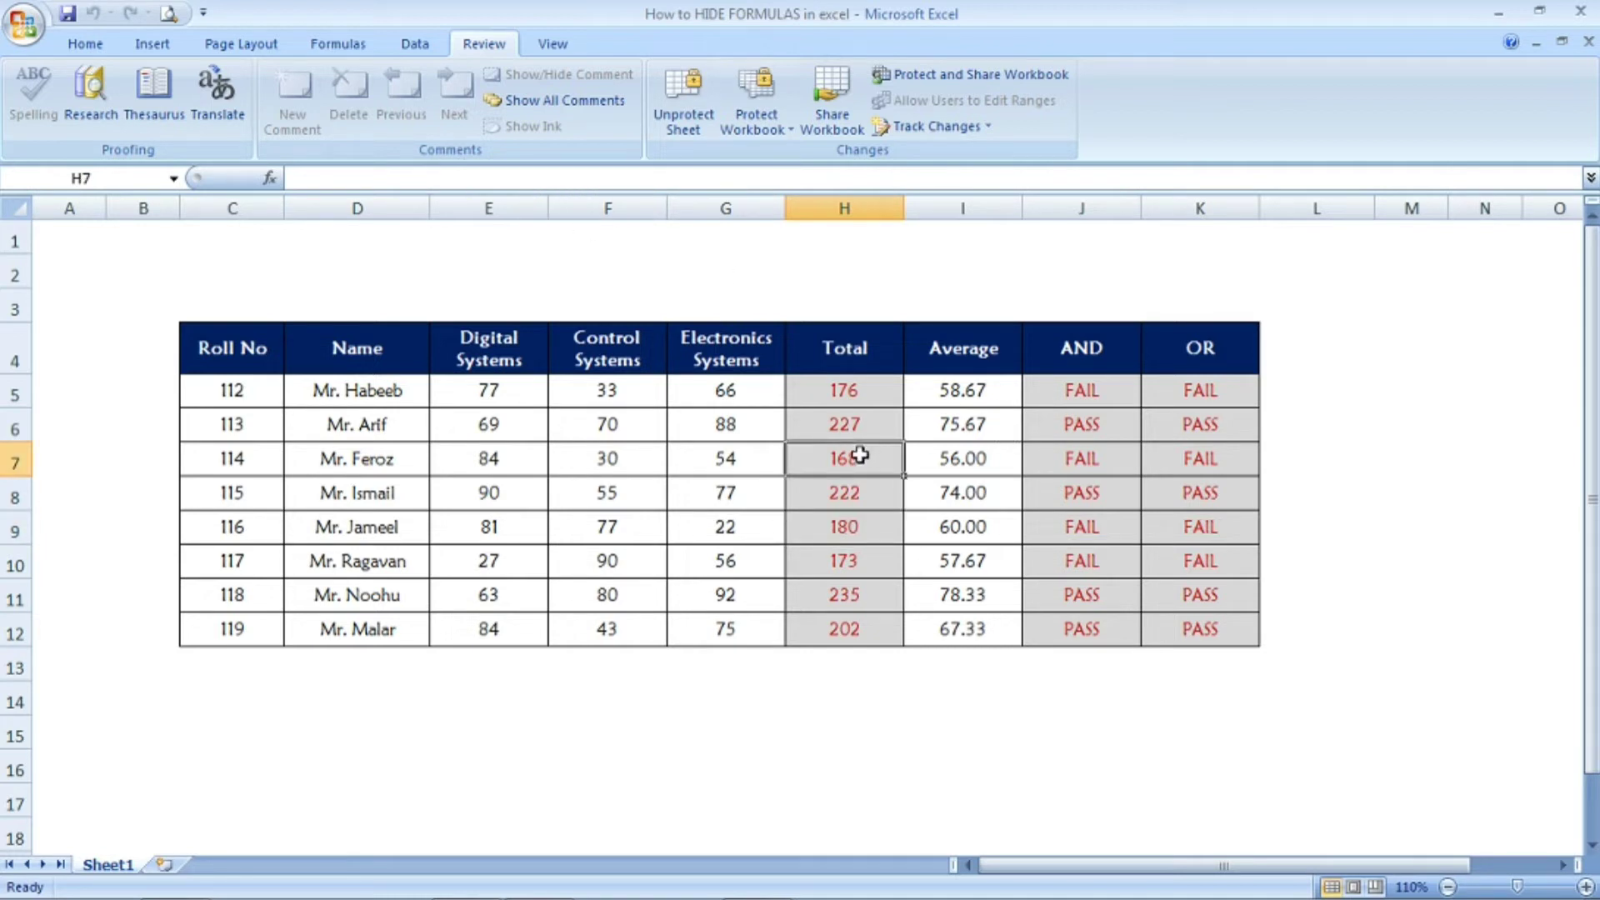
{"action": "left_click", "coordinate": [851, 423]}
{"action": "left_click", "coordinate": [1162, 453]}
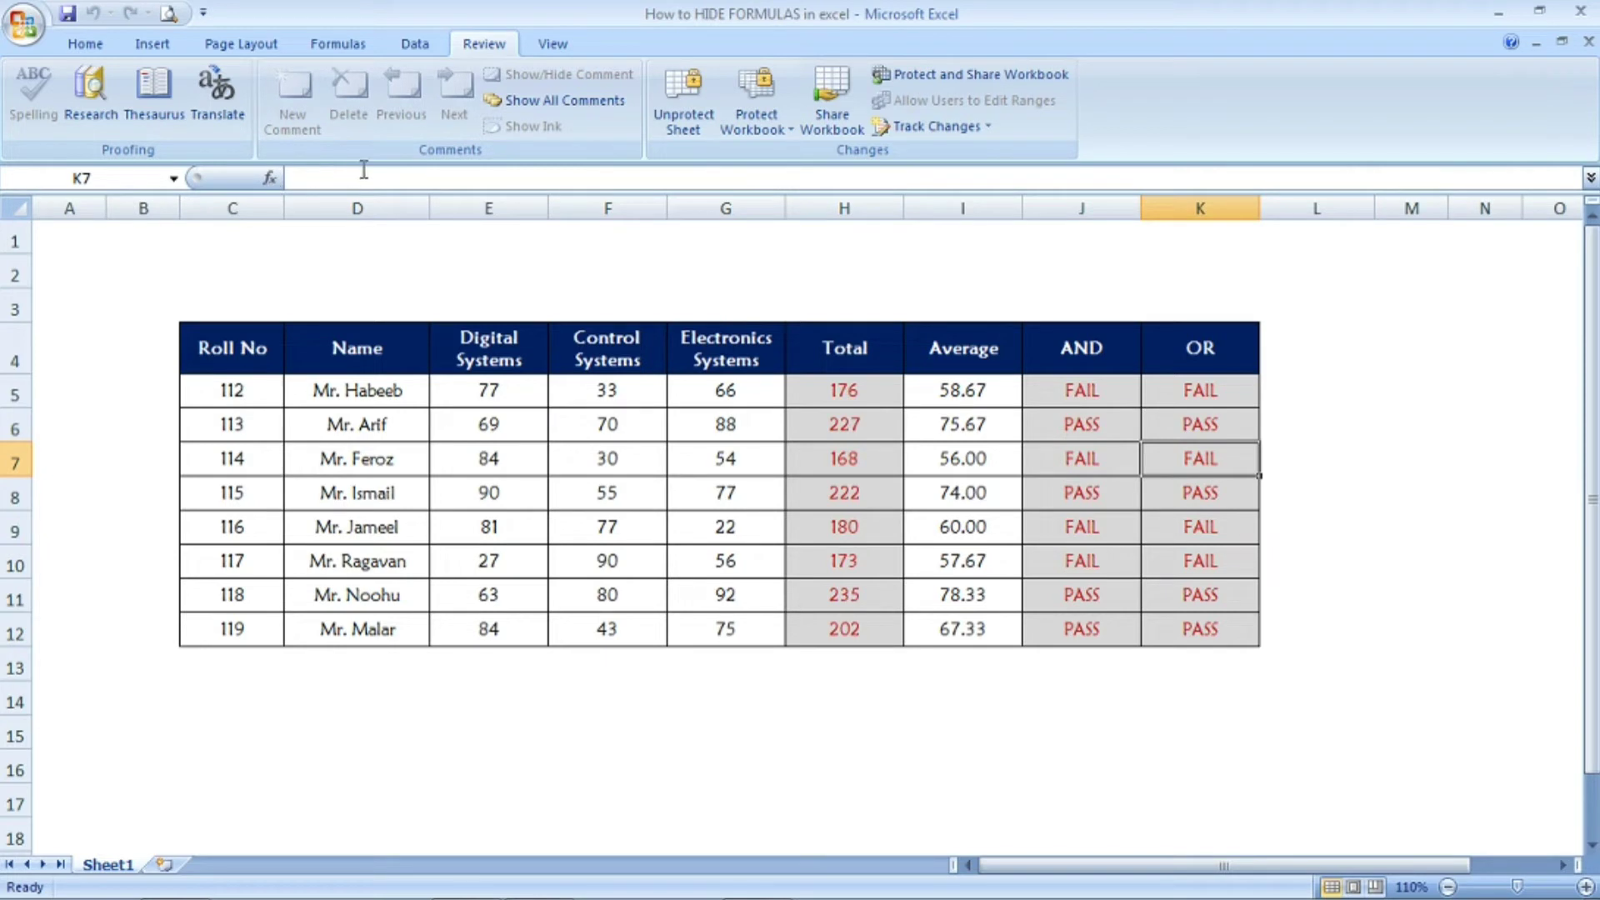
{"action": "left_click", "coordinate": [1130, 494]}
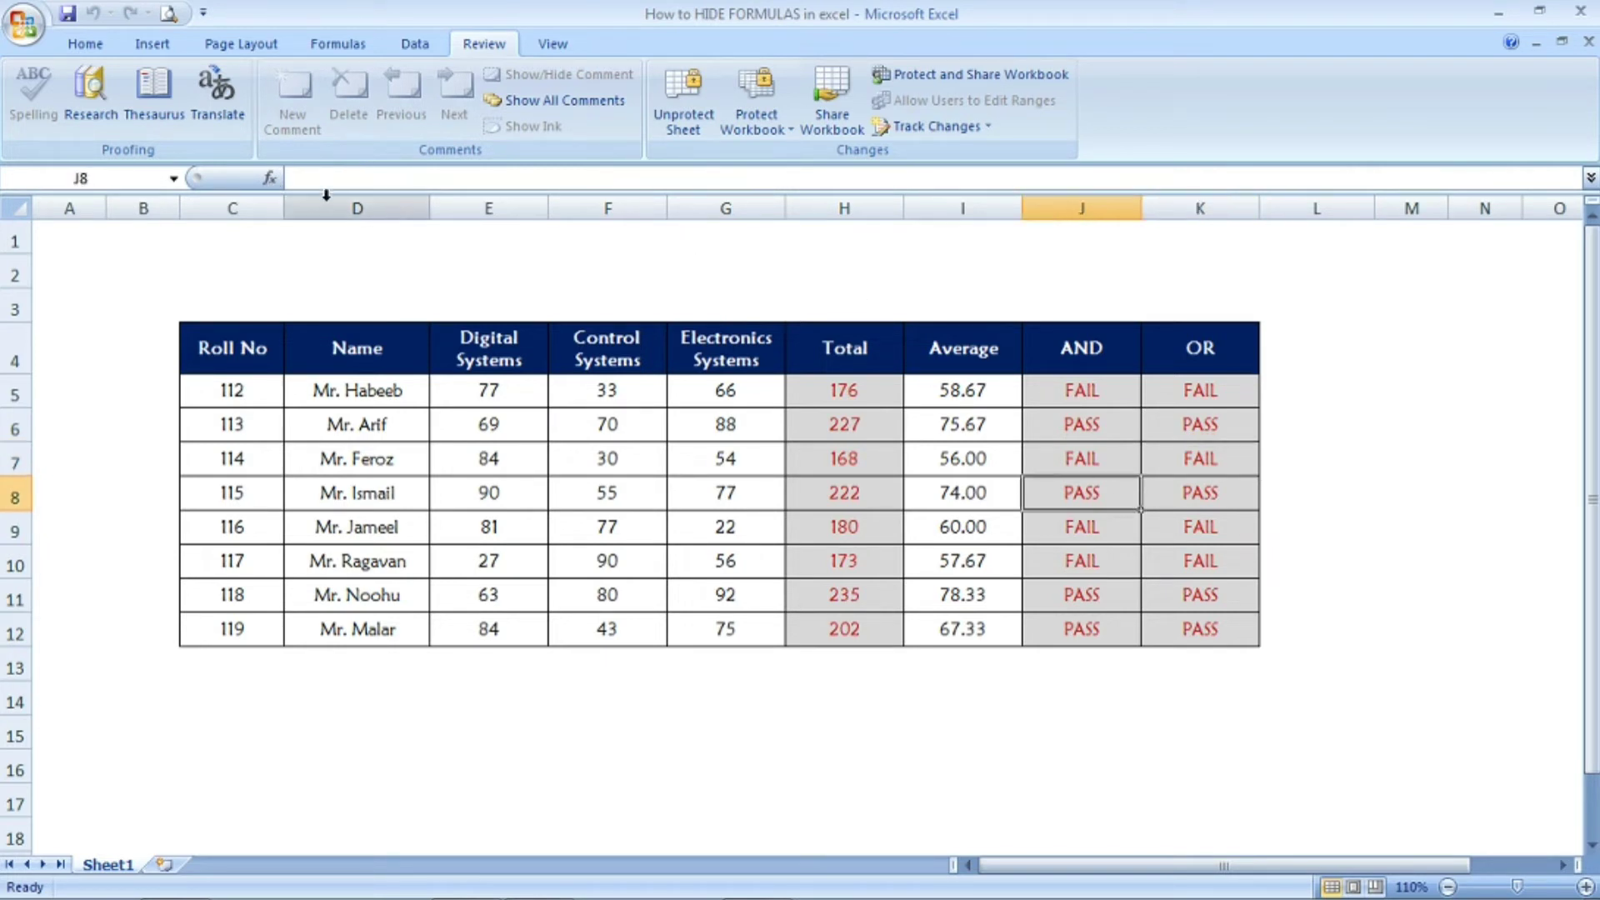
{"action": "left_click", "coordinate": [863, 490]}
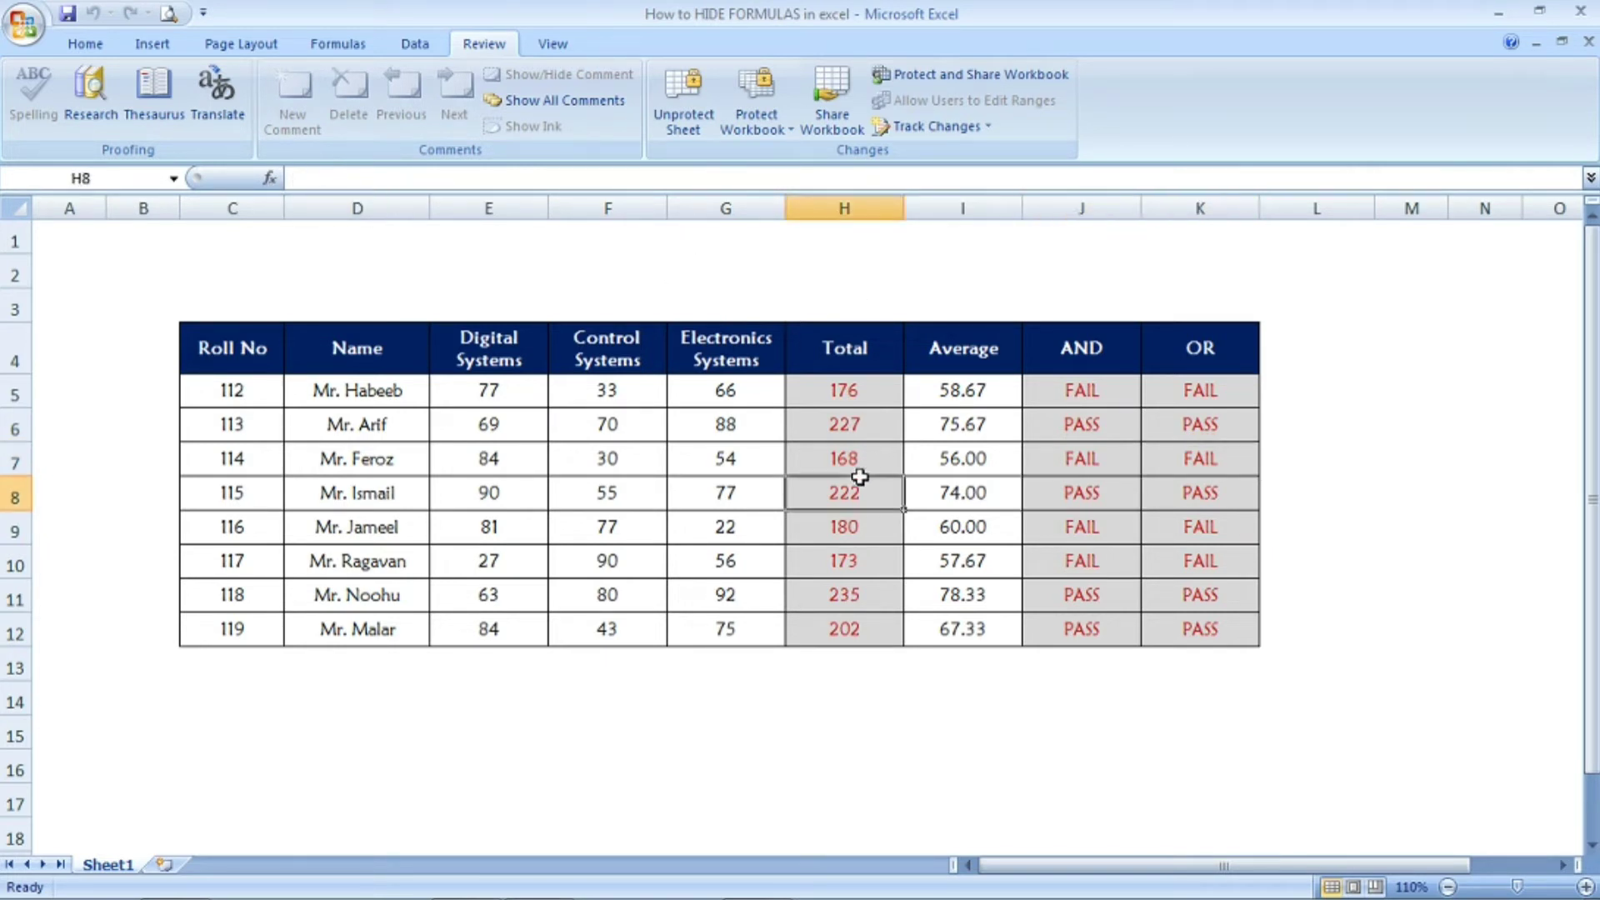
{"action": "double_click", "coordinate": [865, 527]}
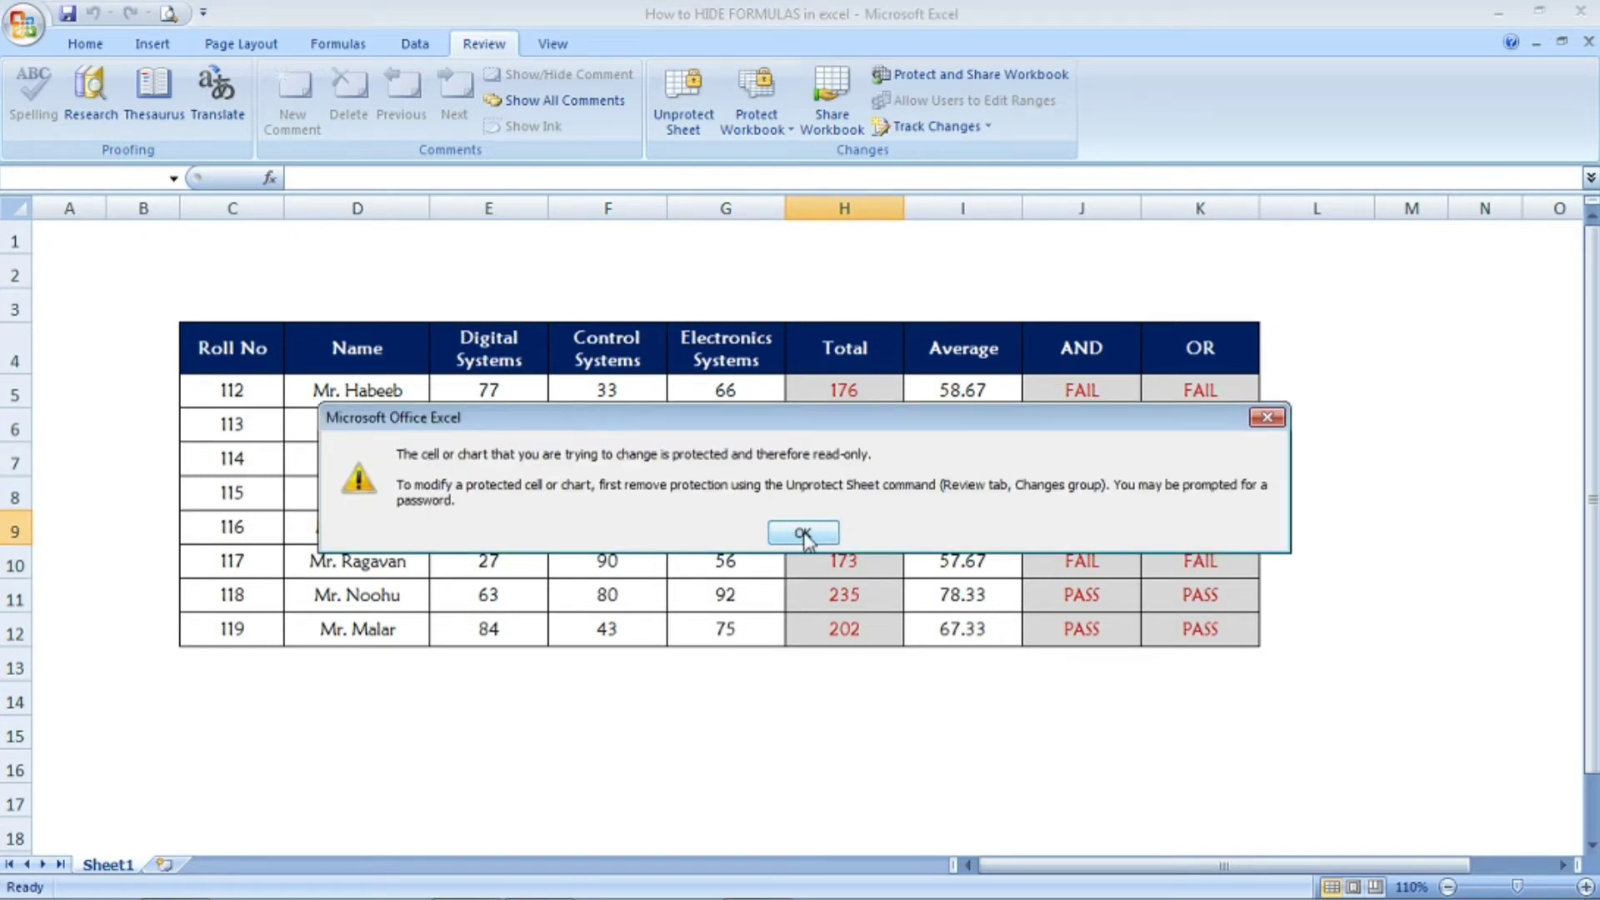
{"action": "left_click", "coordinate": [802, 537]}
{"action": "double_click", "coordinate": [1111, 497]}
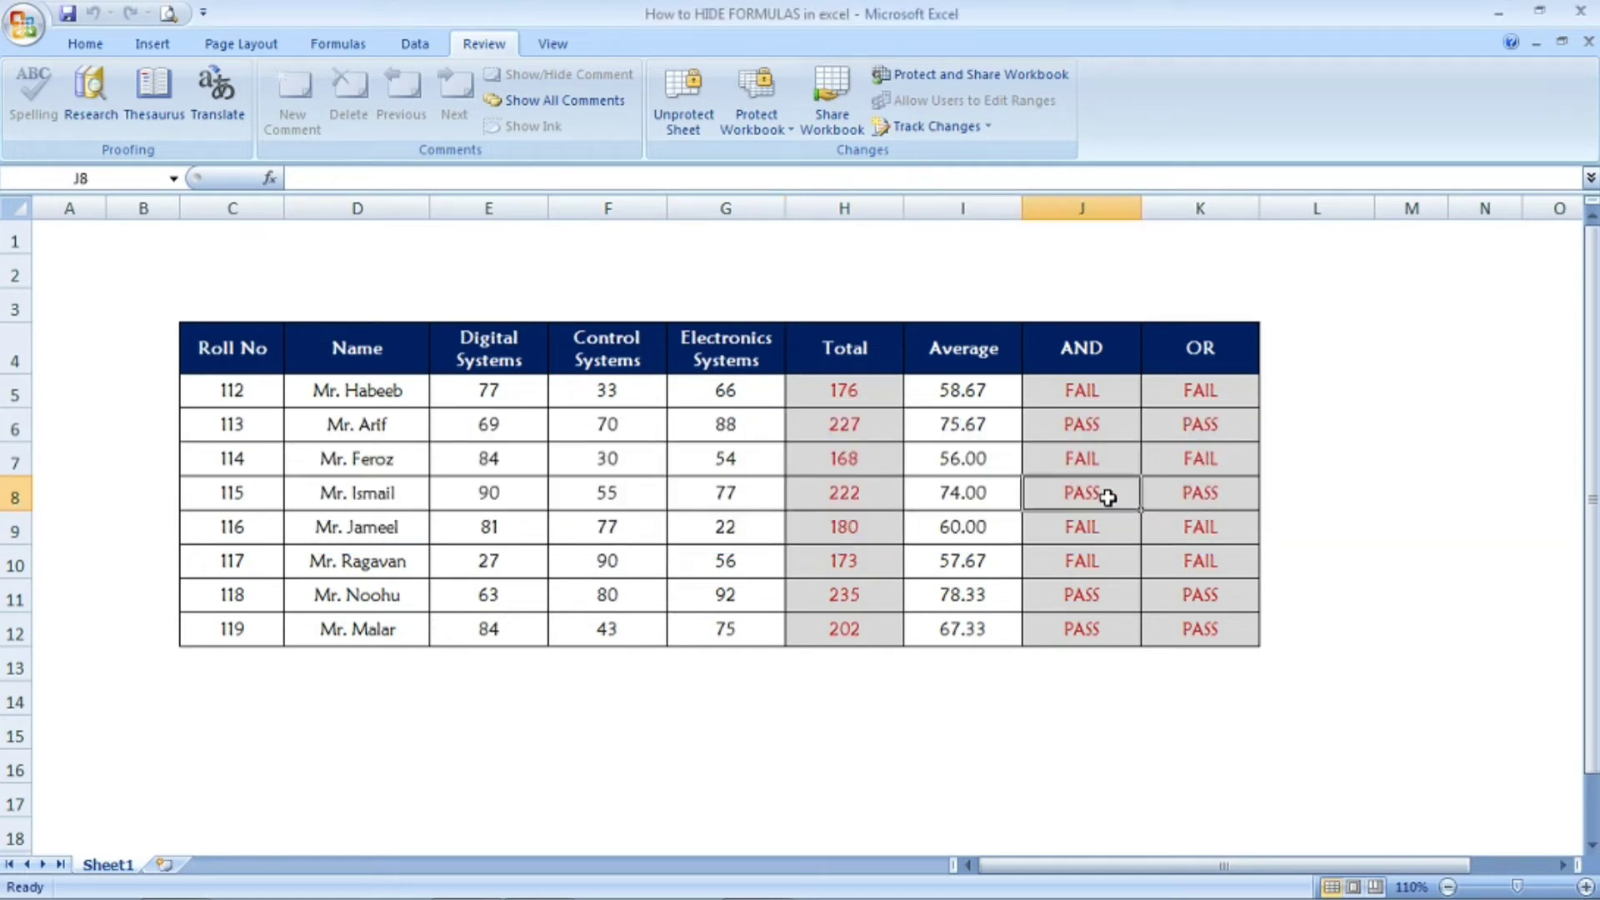
{"action": "left_click", "coordinate": [823, 537]}
{"action": "left_click", "coordinate": [737, 272]}
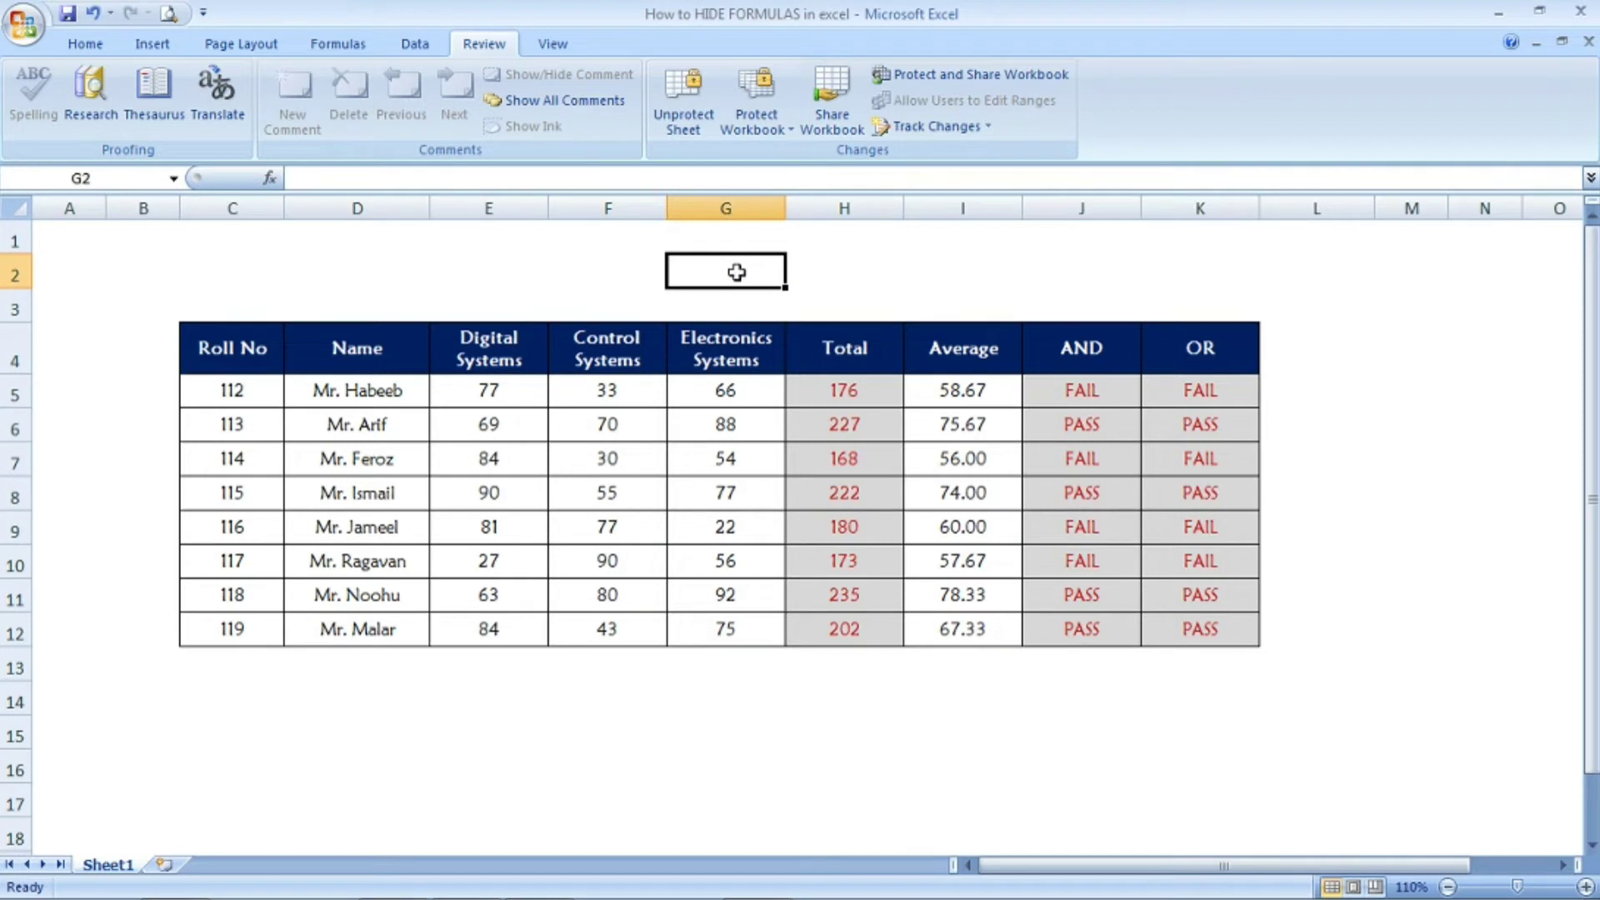
Confirm H5 hides its formula, then enter 100 as roll 112's Control Systems mark in F5.
{"action": "left_click", "coordinate": [739, 387]}
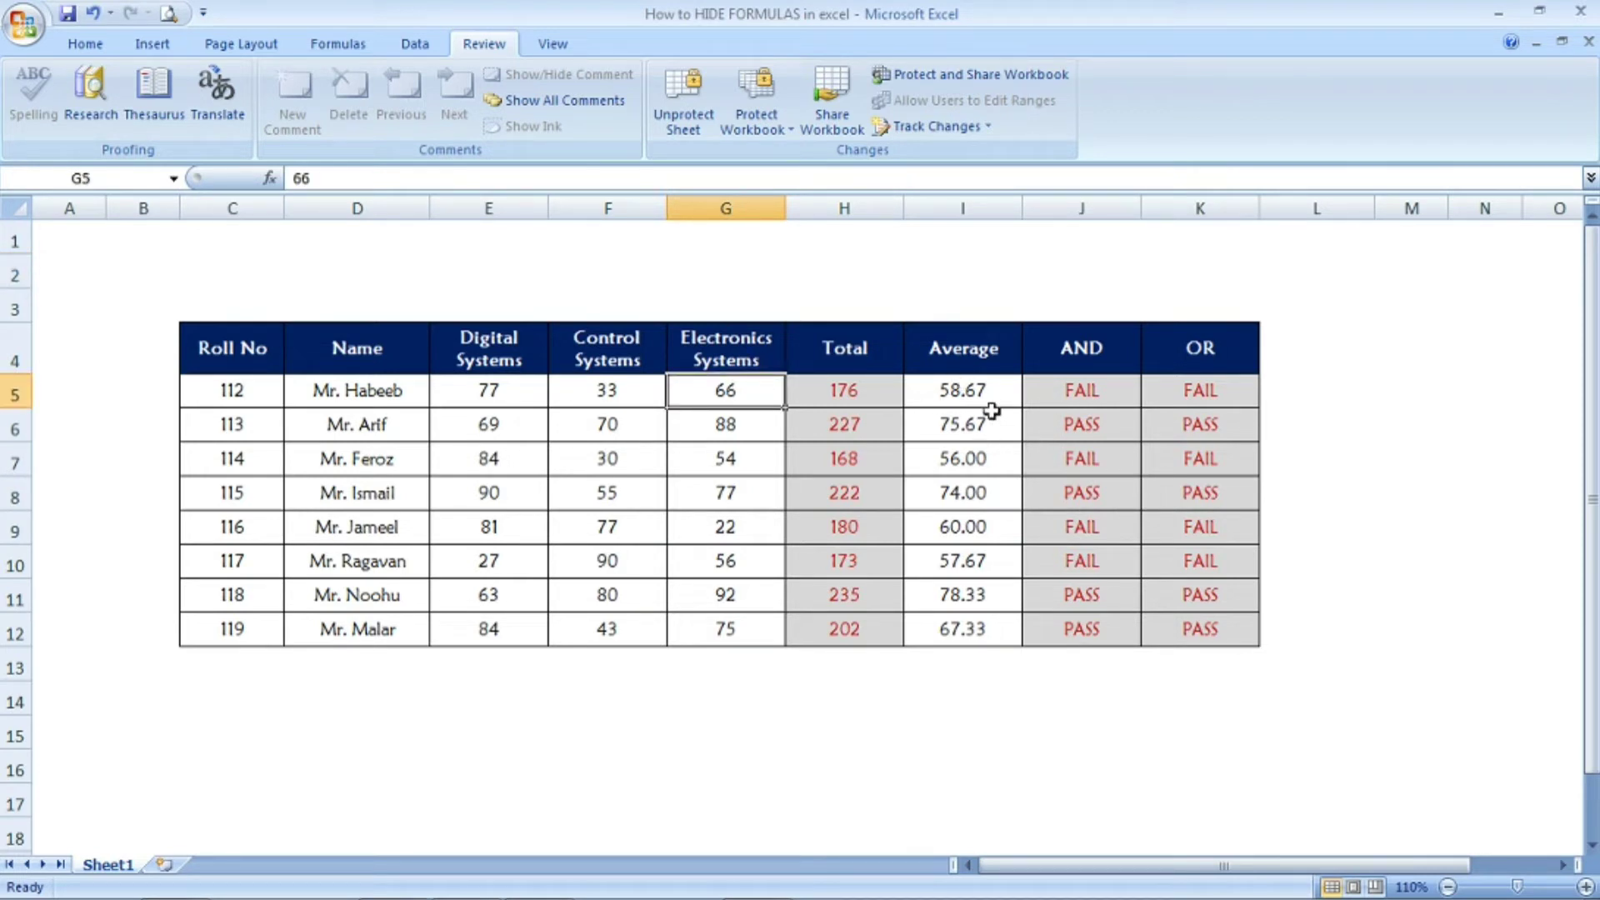
{"action": "left_click", "coordinate": [848, 389]}
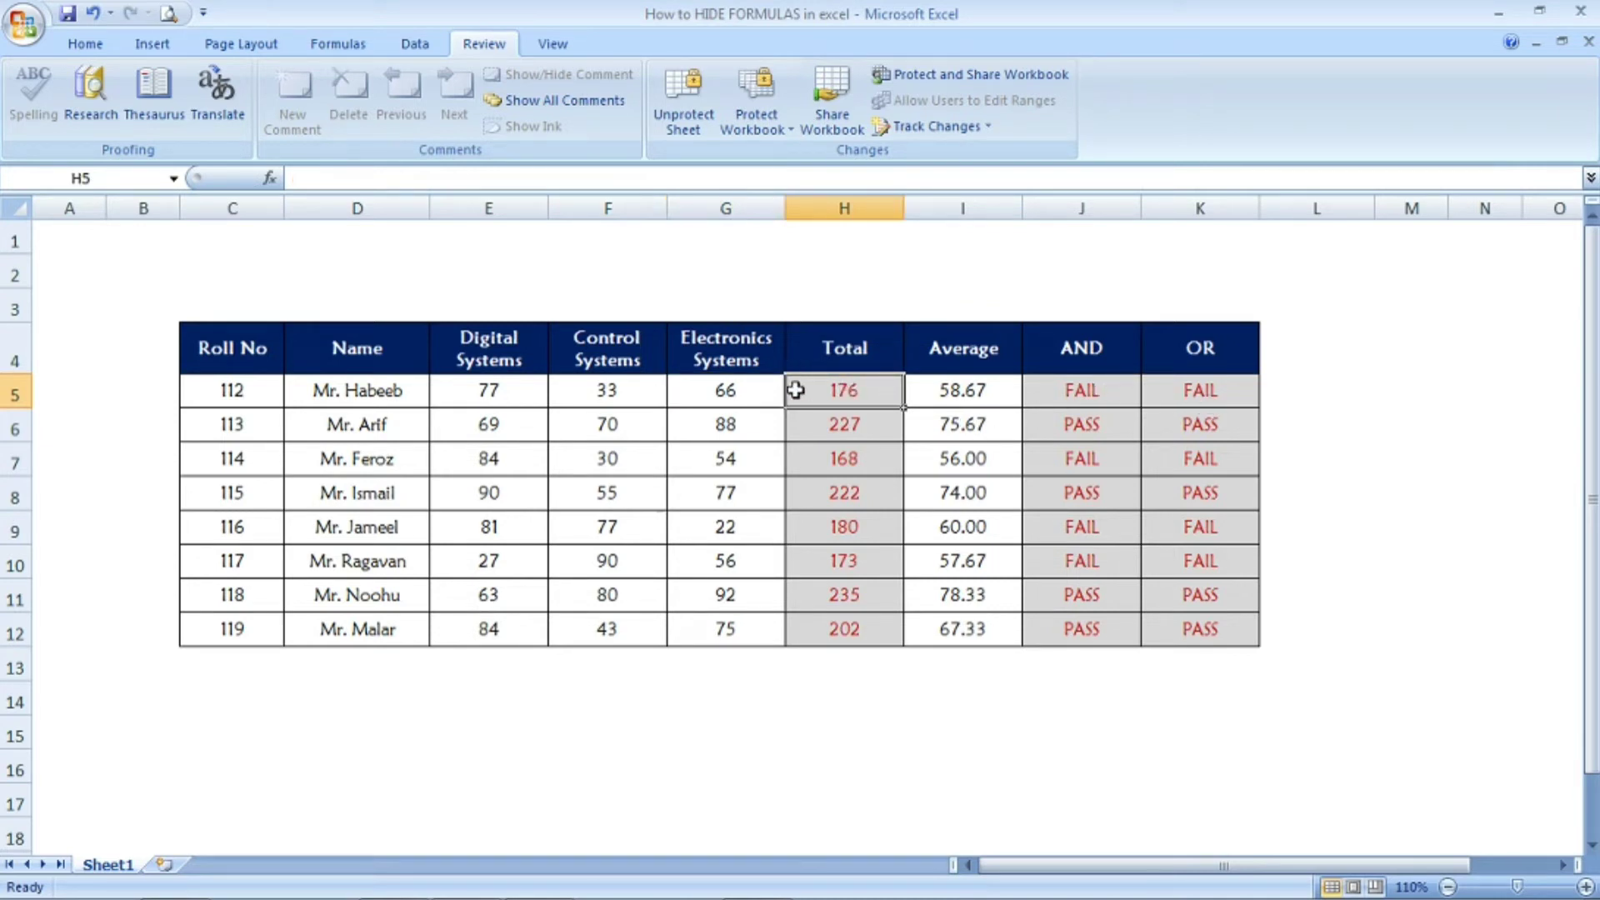
{"action": "left_click", "coordinate": [736, 397]}
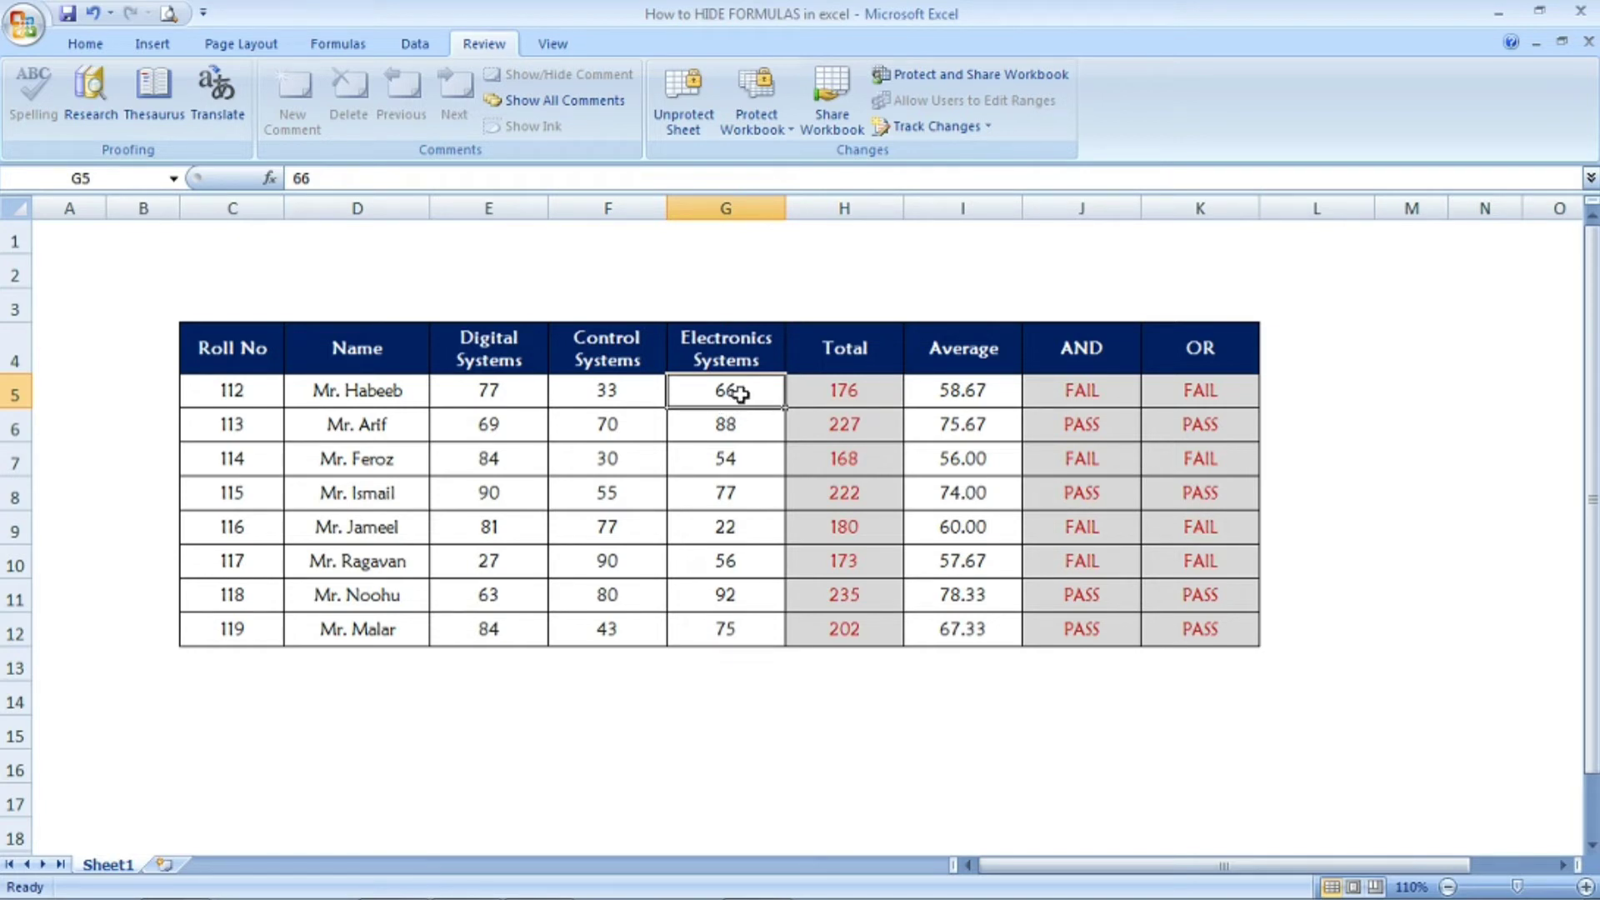
{"action": "left_click", "coordinate": [628, 390]}
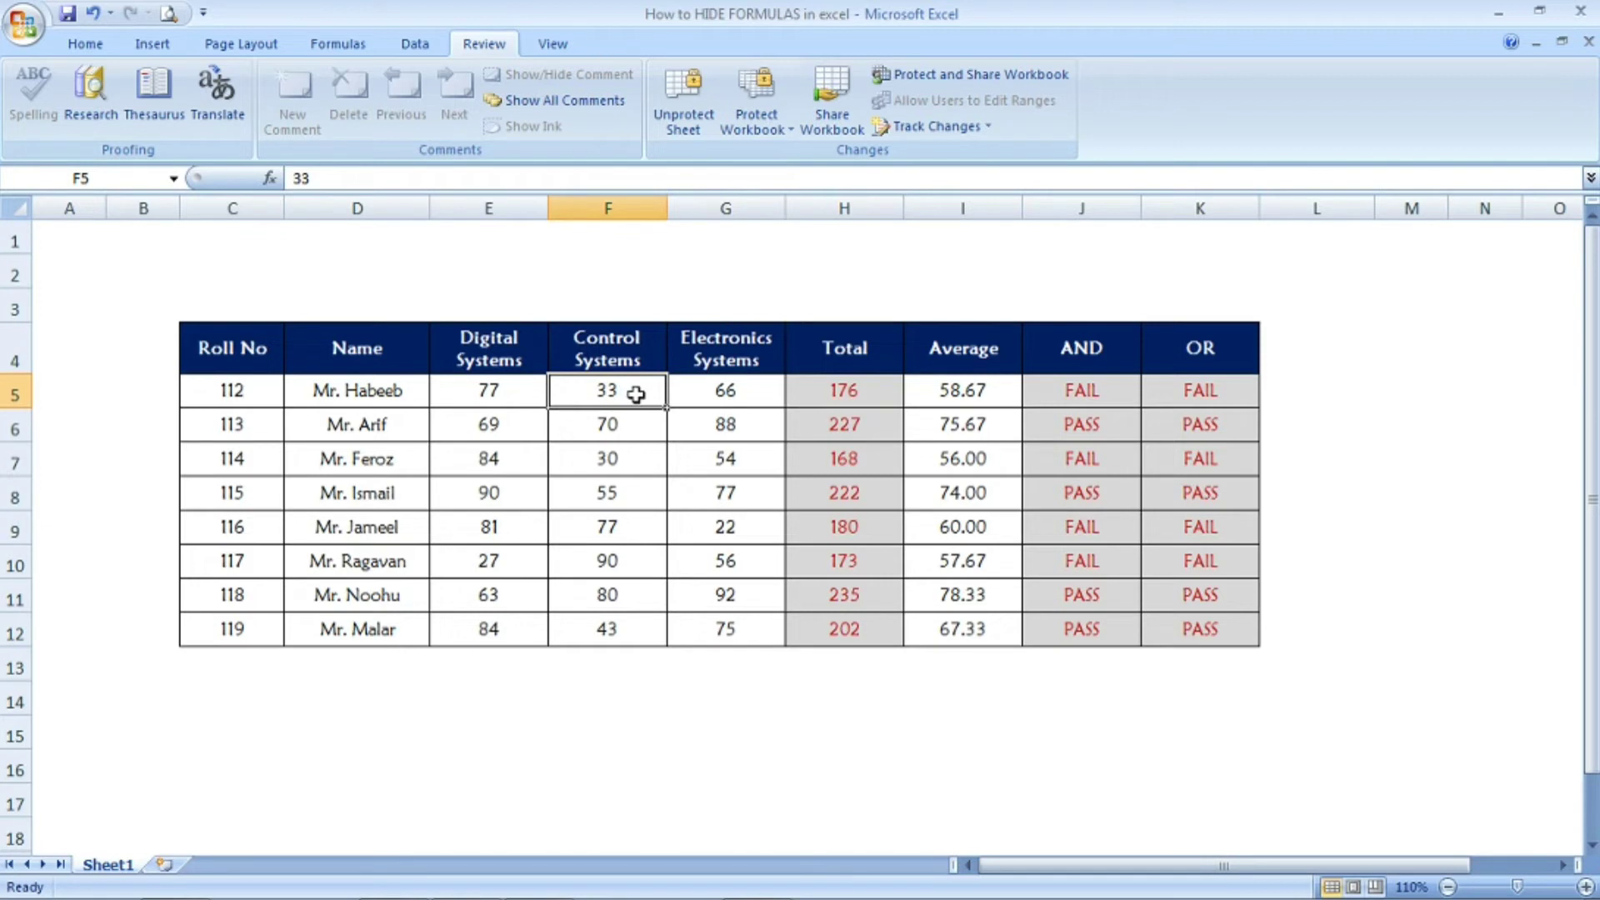
{"action": "type", "text": "100"}
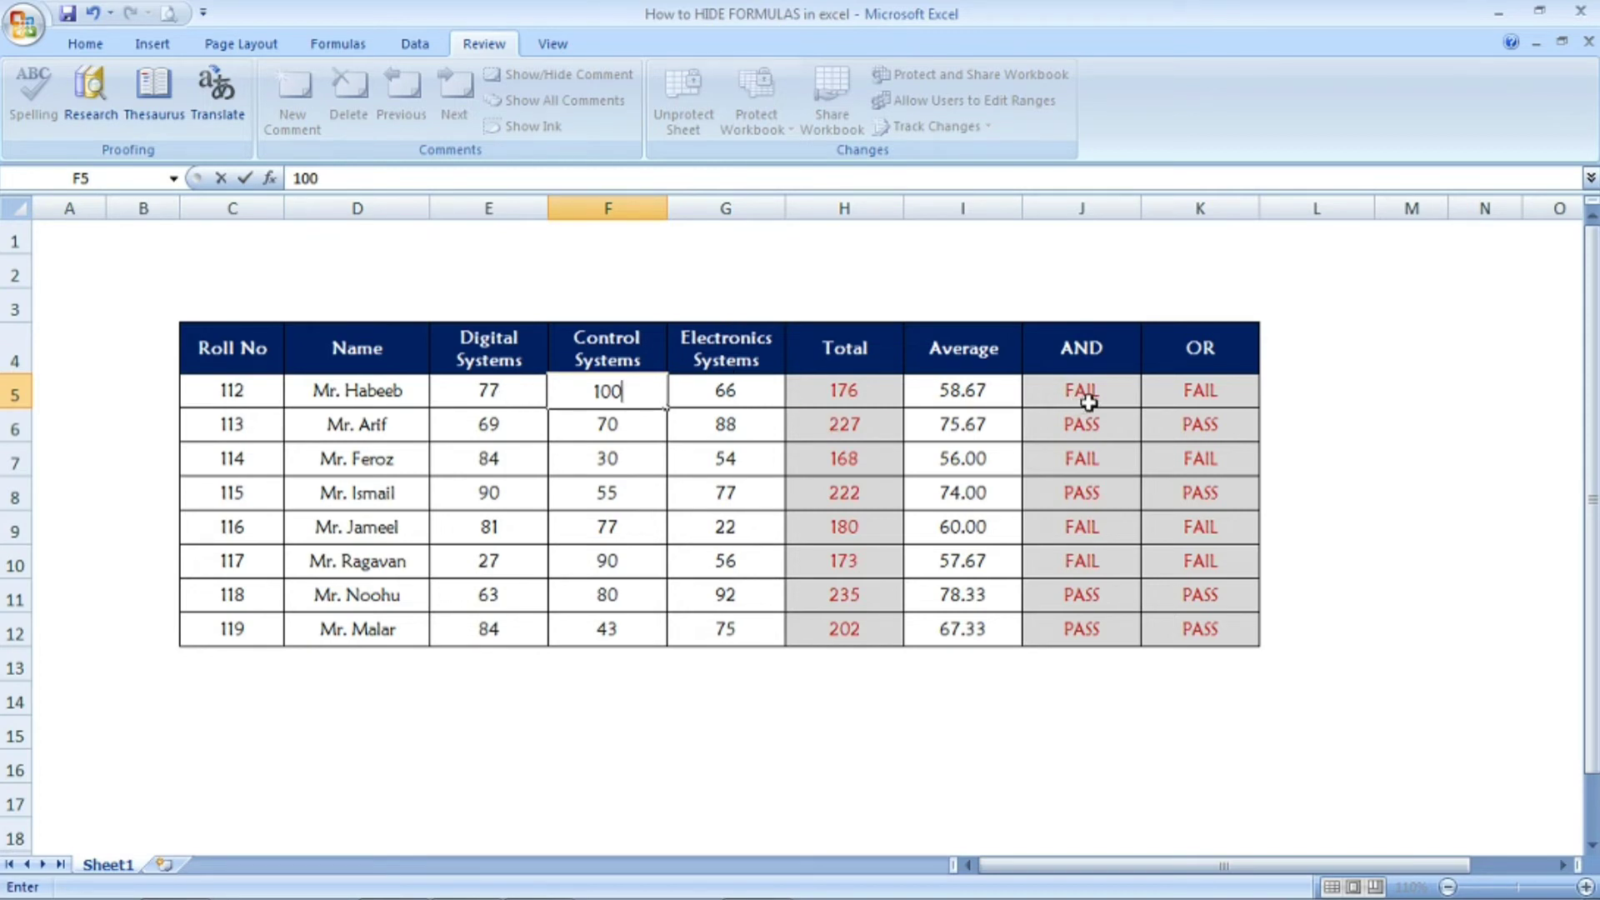
{"action": "key", "text": "Return"}
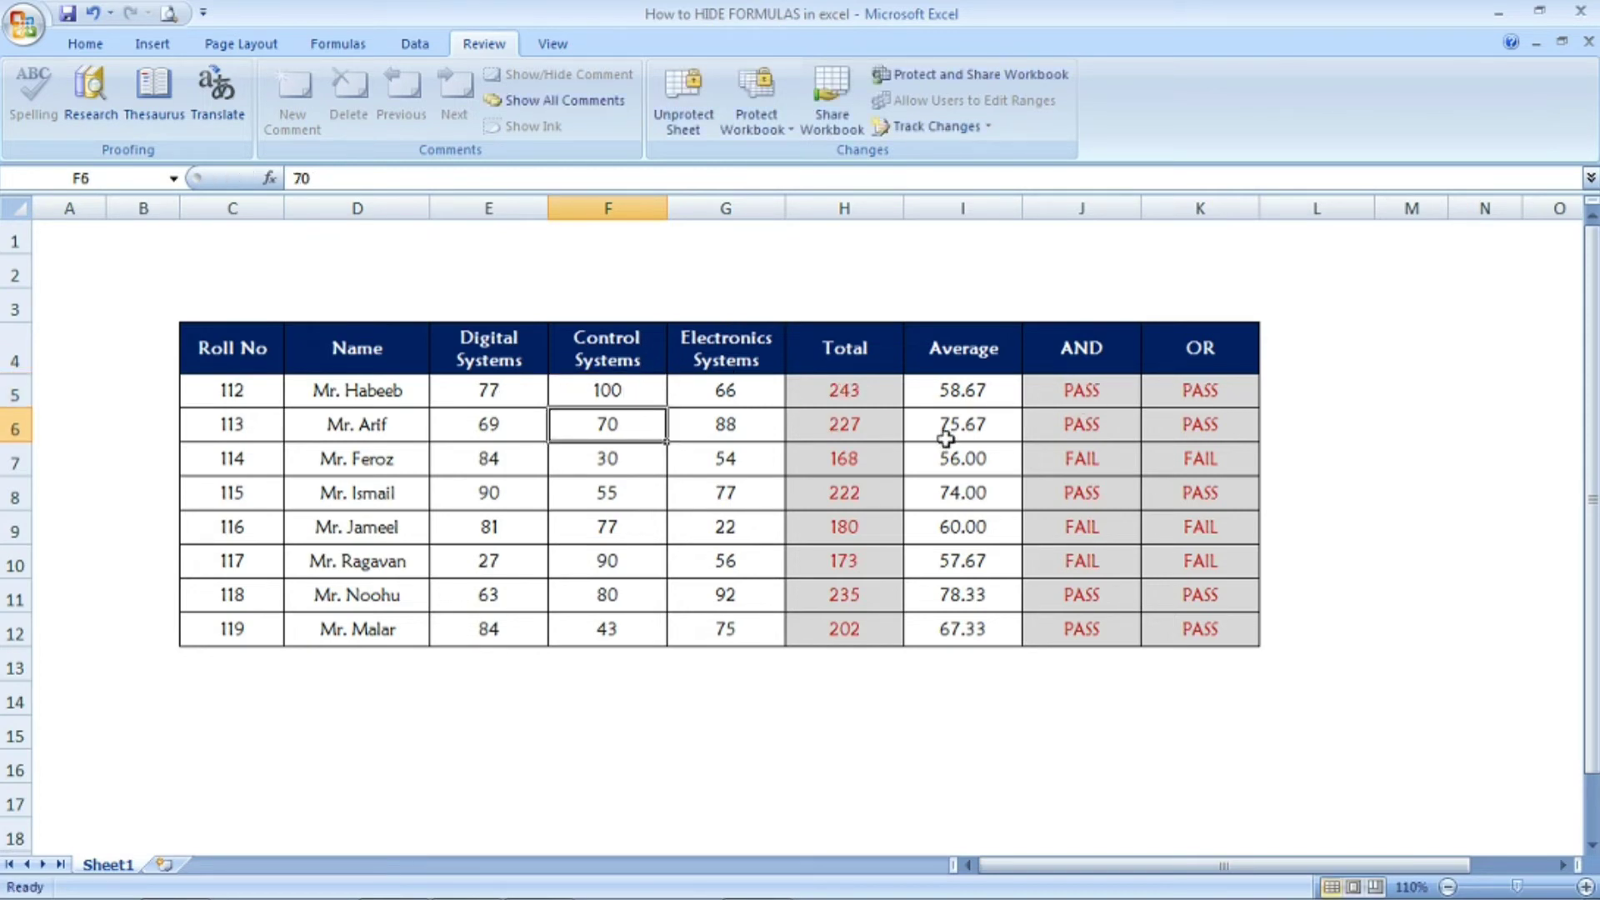
Check that H5, J5, K5 and roll 113's result cells show values with no formulas.
{"action": "left_click", "coordinate": [840, 389]}
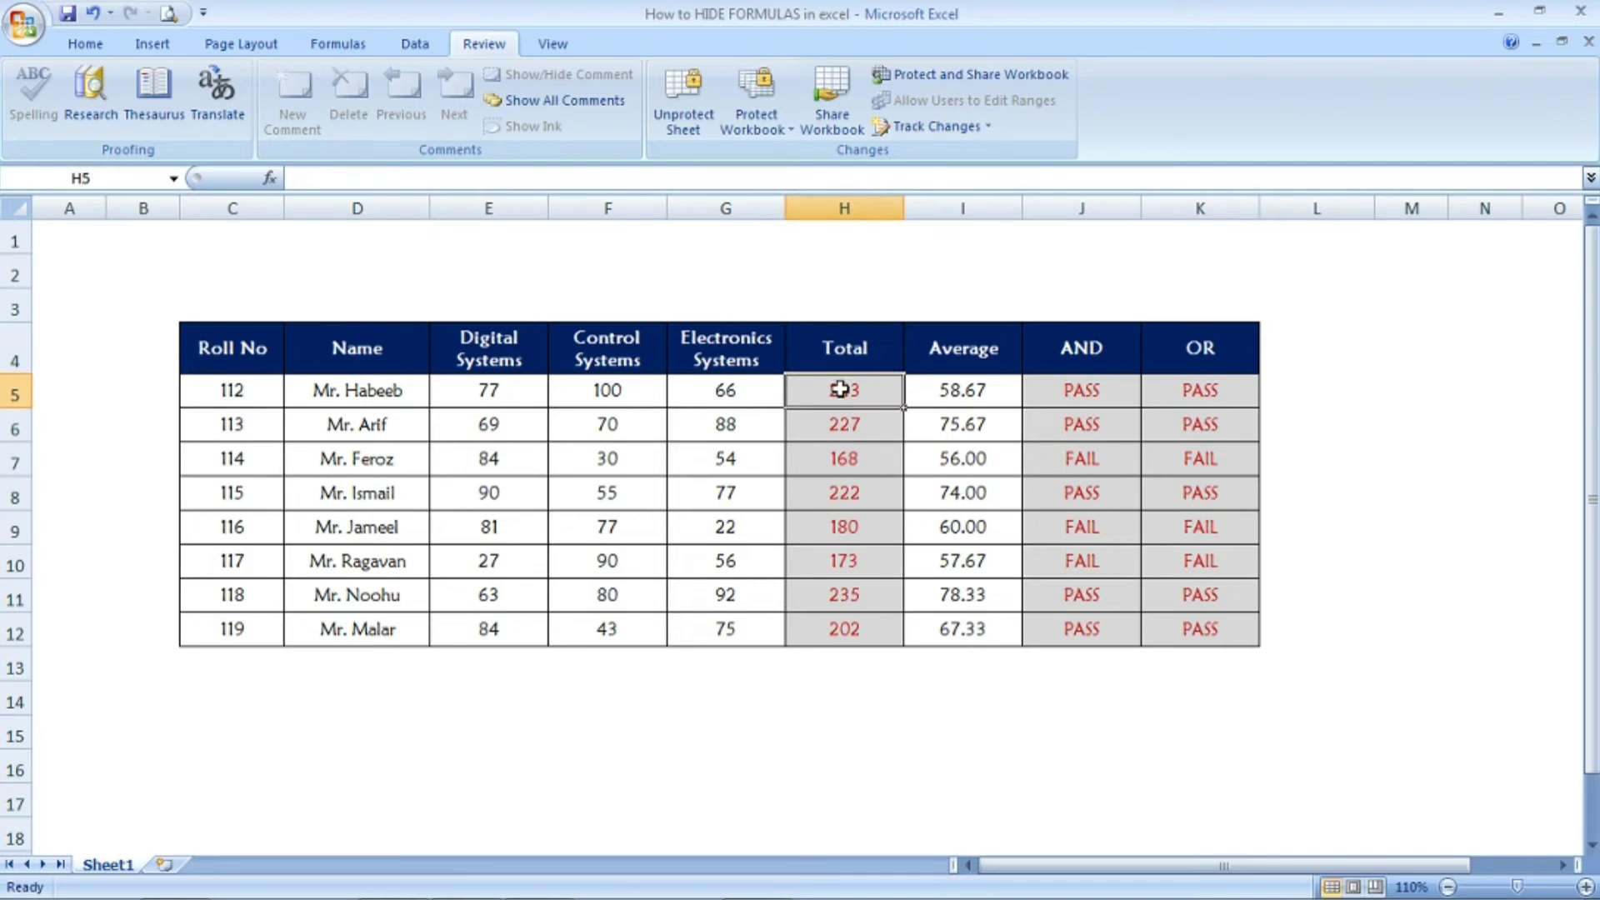
{"action": "left_click", "coordinate": [1096, 397]}
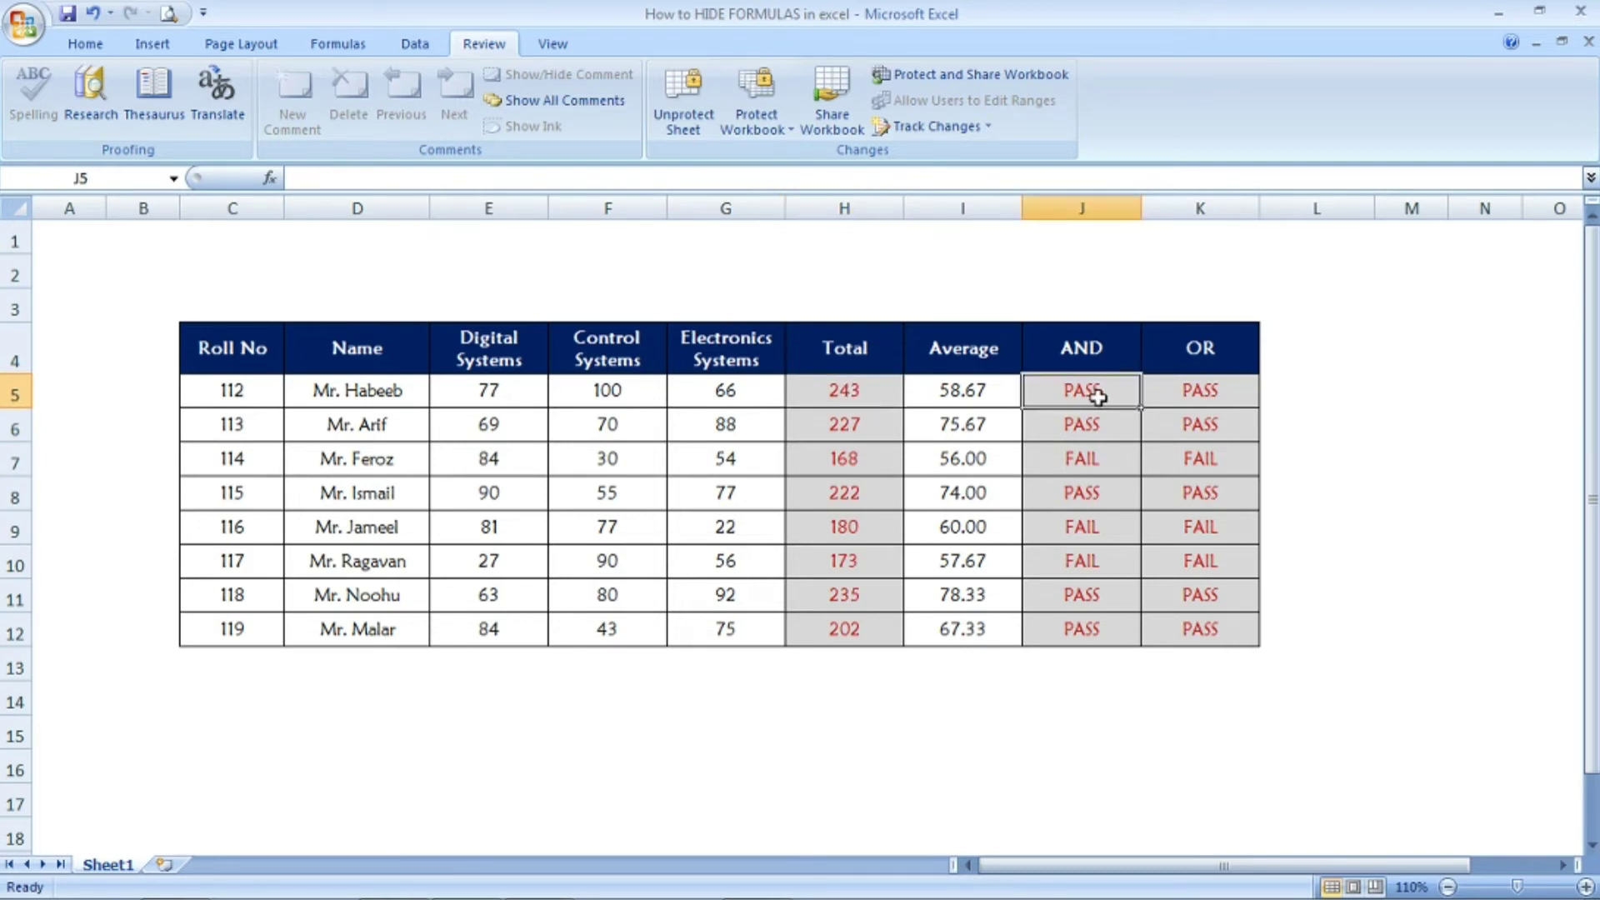
{"action": "left_click", "coordinate": [1205, 384]}
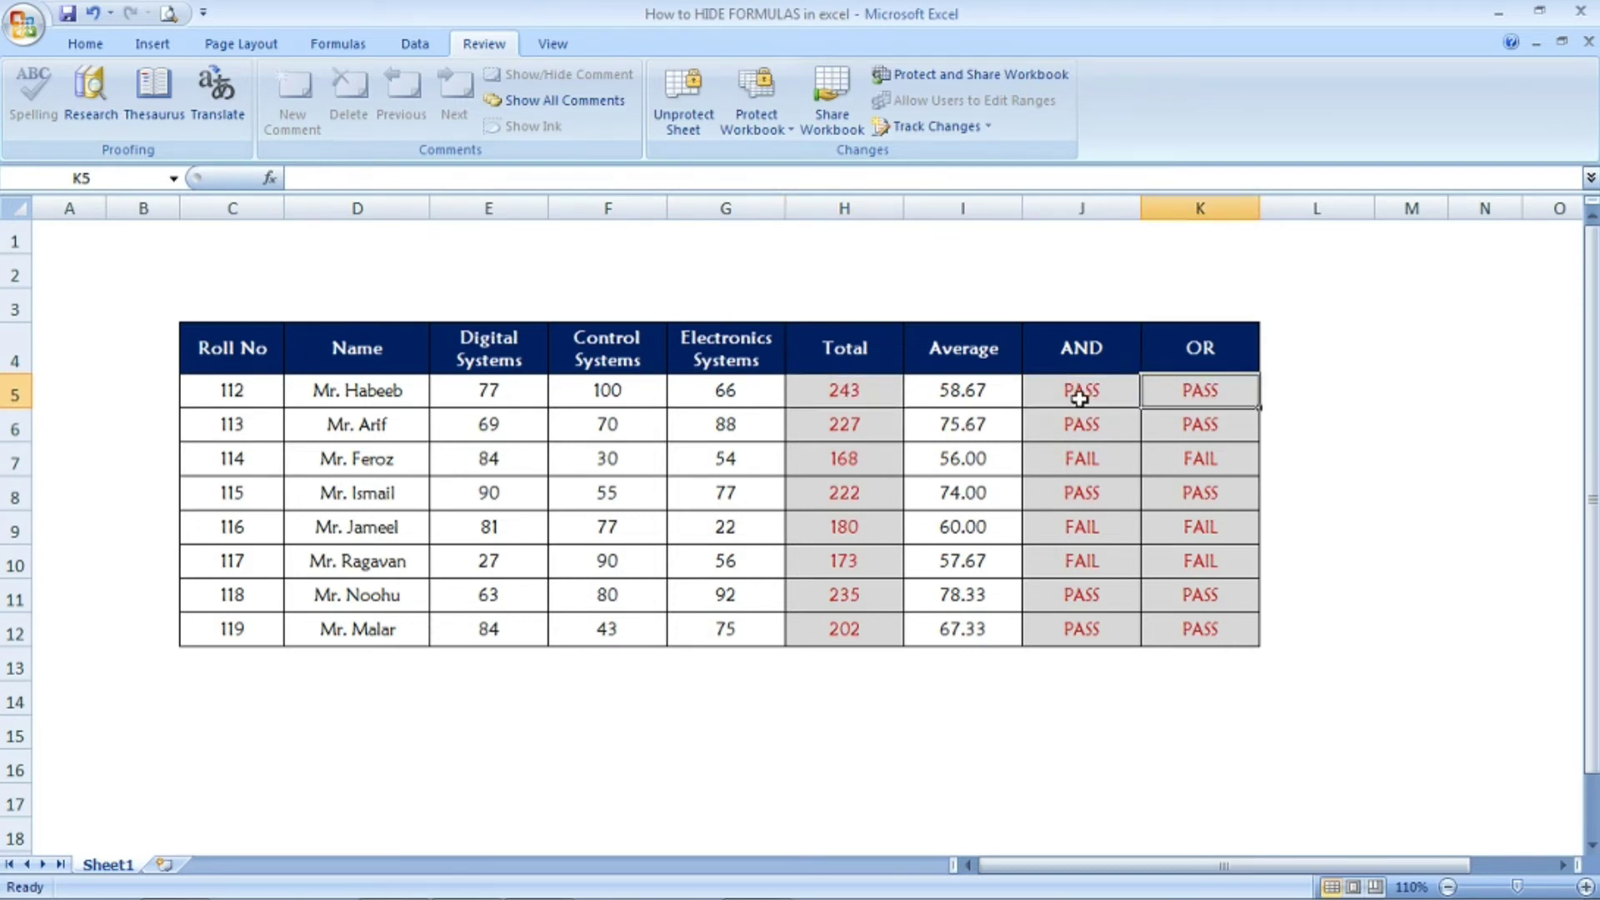
{"action": "left_click", "coordinate": [1077, 390]}
{"action": "left_click", "coordinate": [1210, 387]}
{"action": "left_click", "coordinate": [830, 412]}
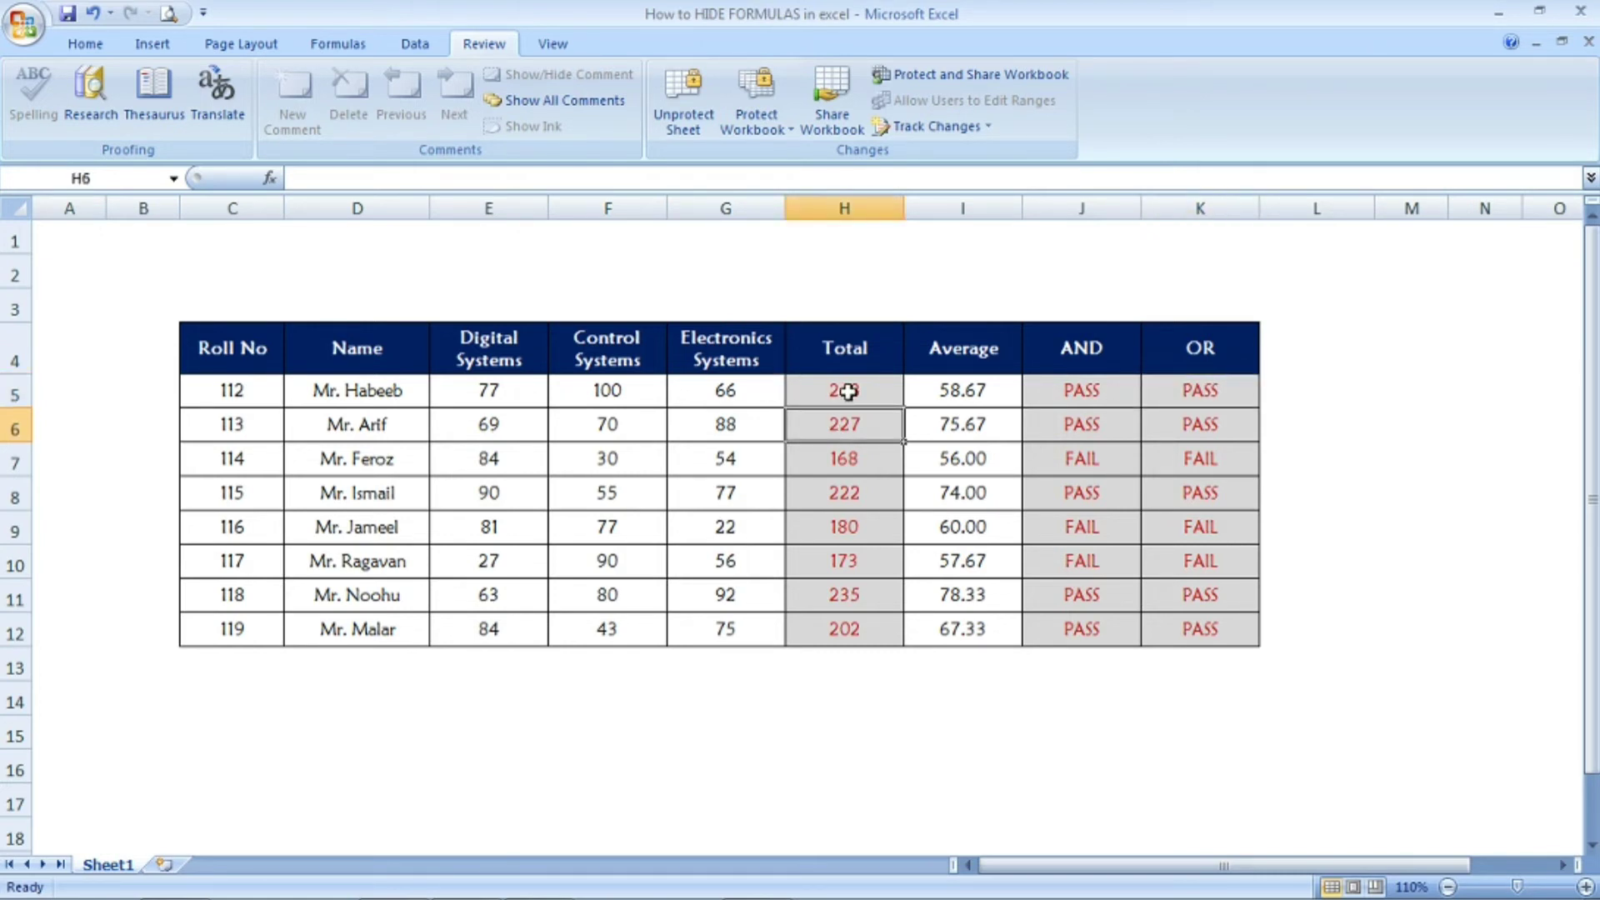
{"action": "left_click", "coordinate": [847, 391]}
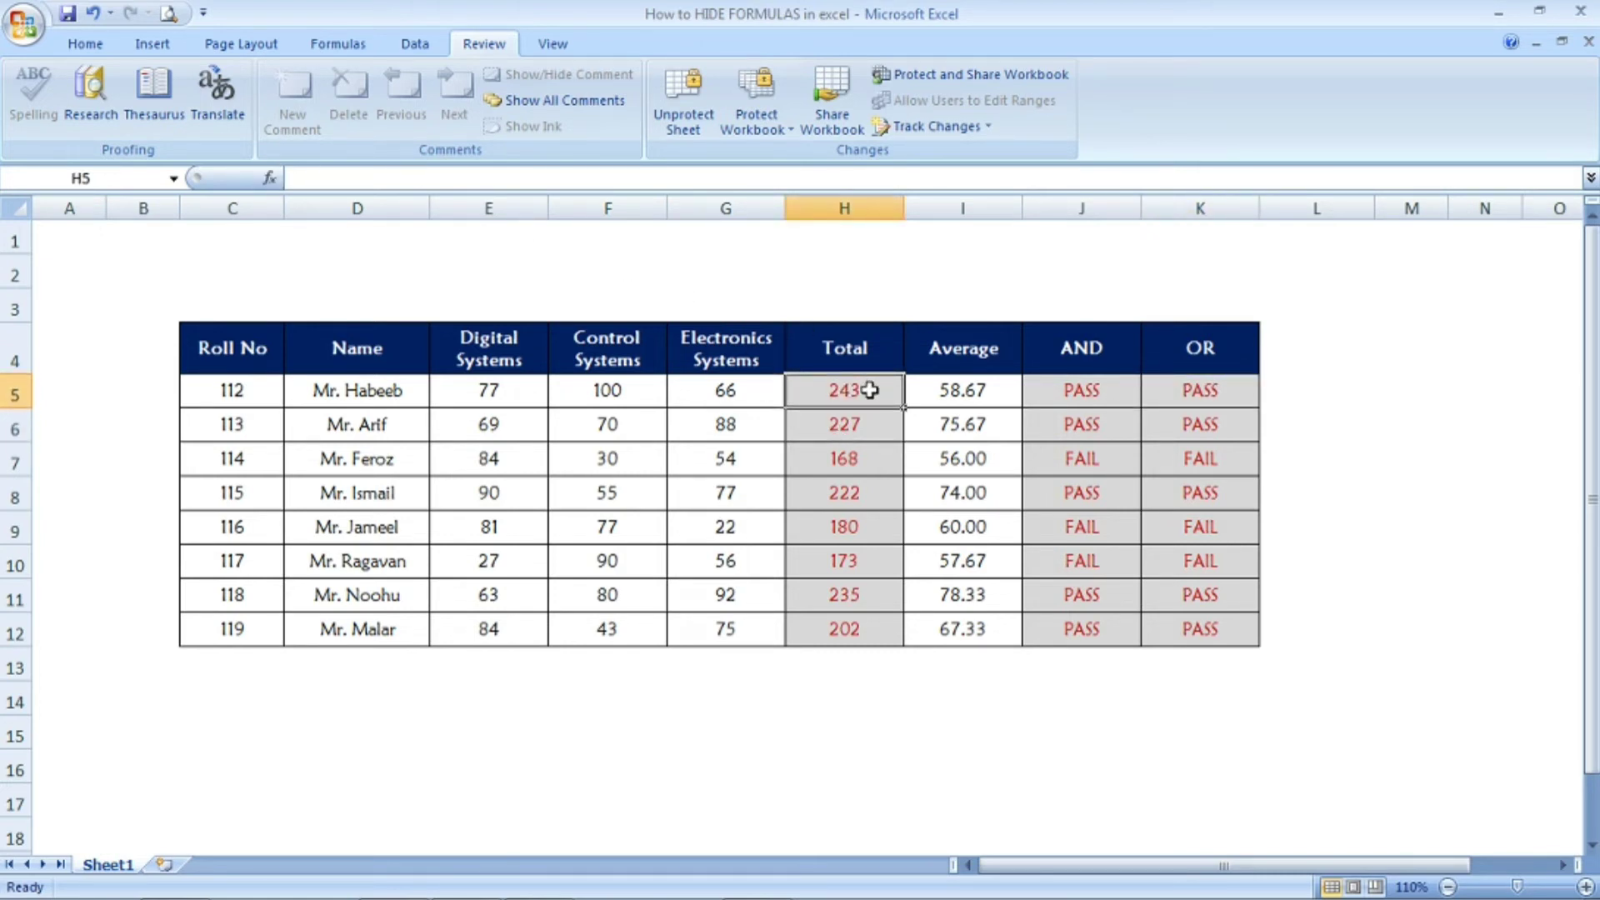
{"action": "left_click", "coordinate": [1067, 415]}
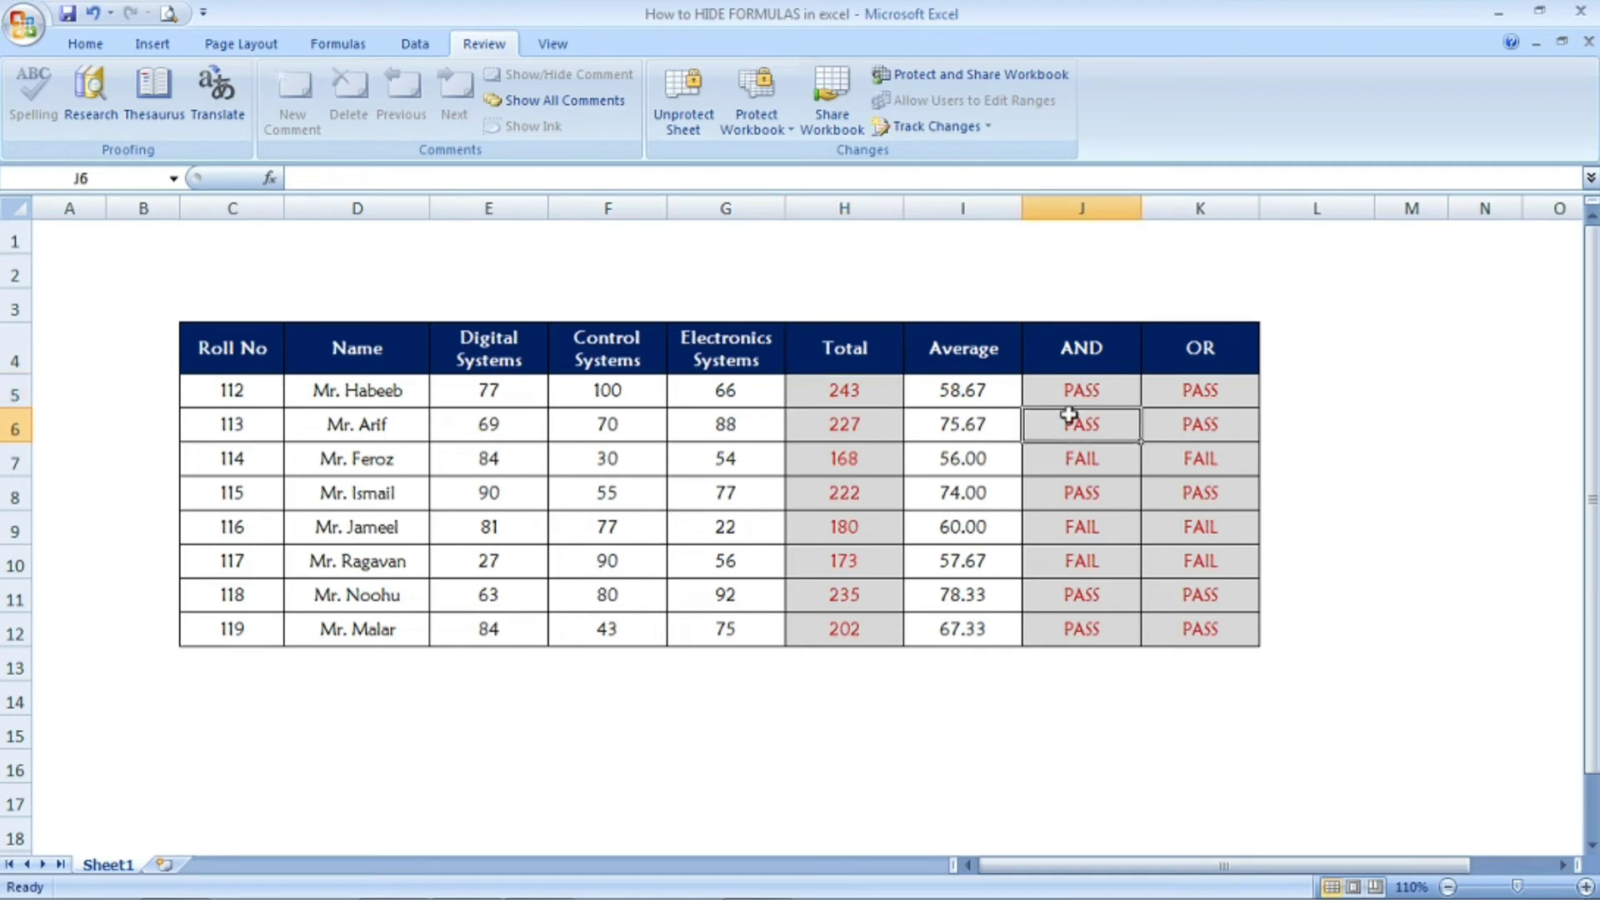
{"action": "left_click", "coordinate": [870, 450]}
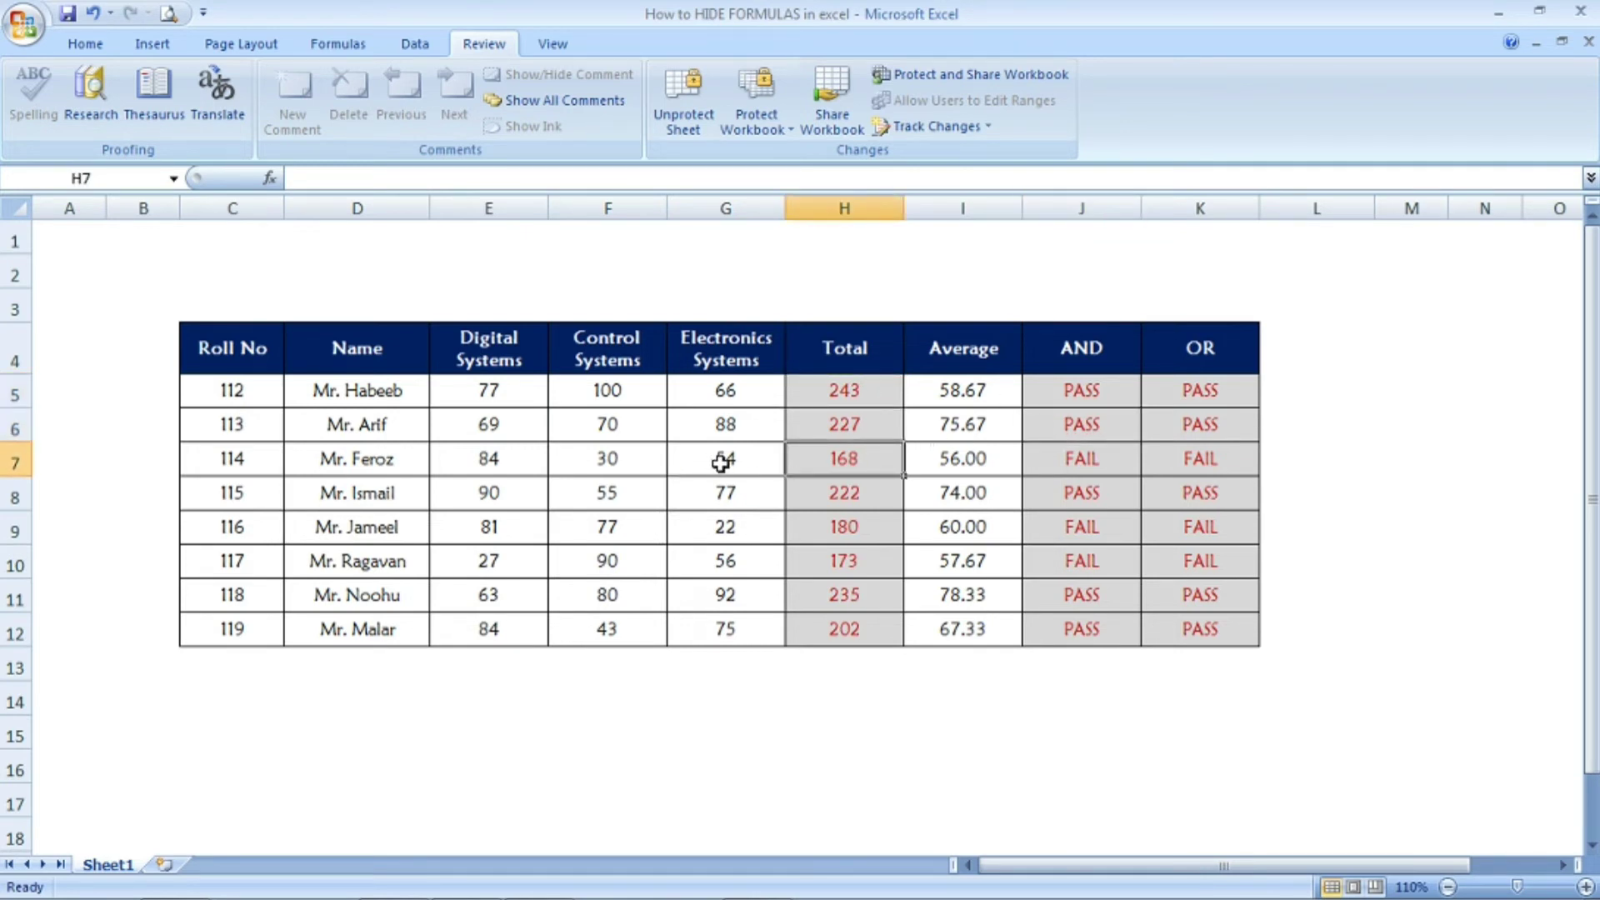
{"action": "left_click", "coordinate": [725, 421]}
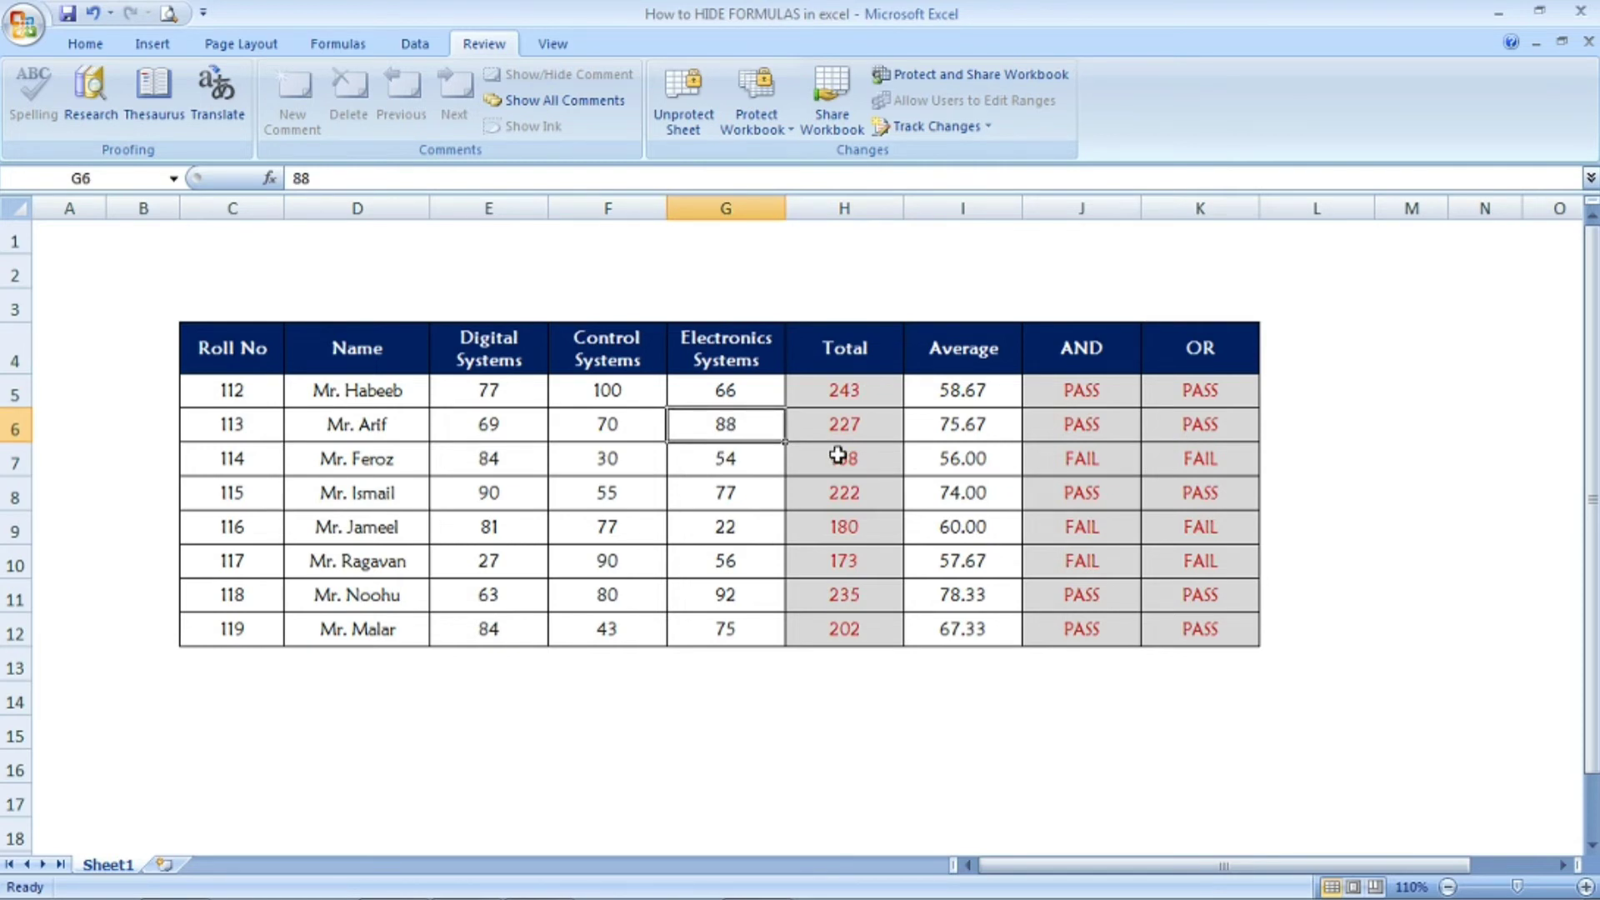
Enter 25 as roll 113's Electronics Systems mark and check its 164 total and FAIL results.
{"action": "type", "text": "25"}
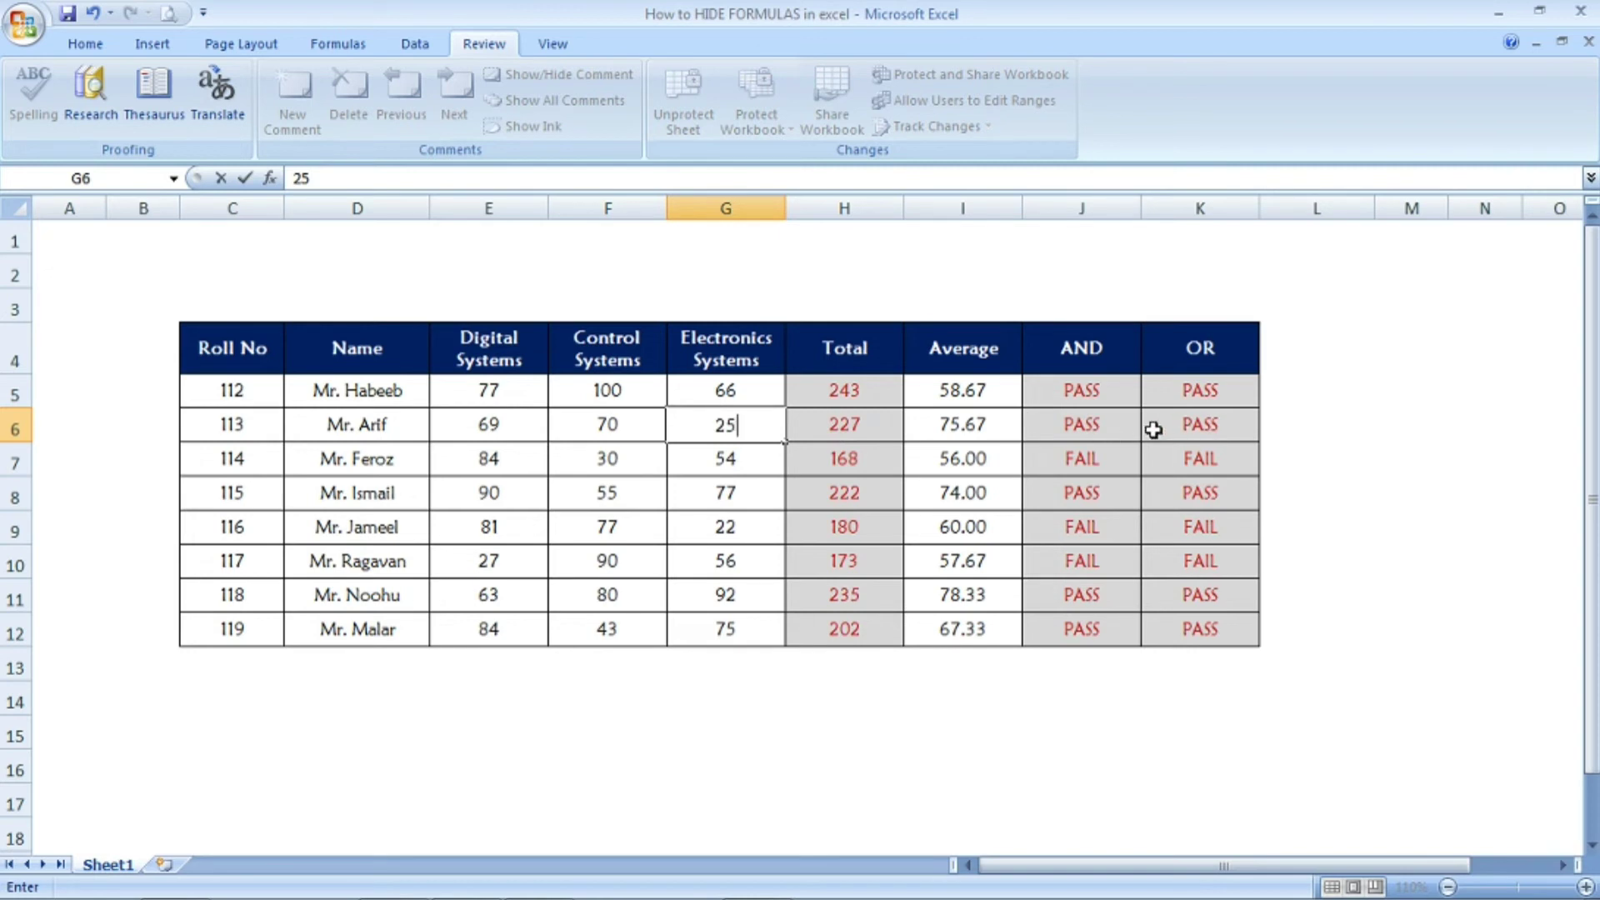
{"action": "key", "text": "Return"}
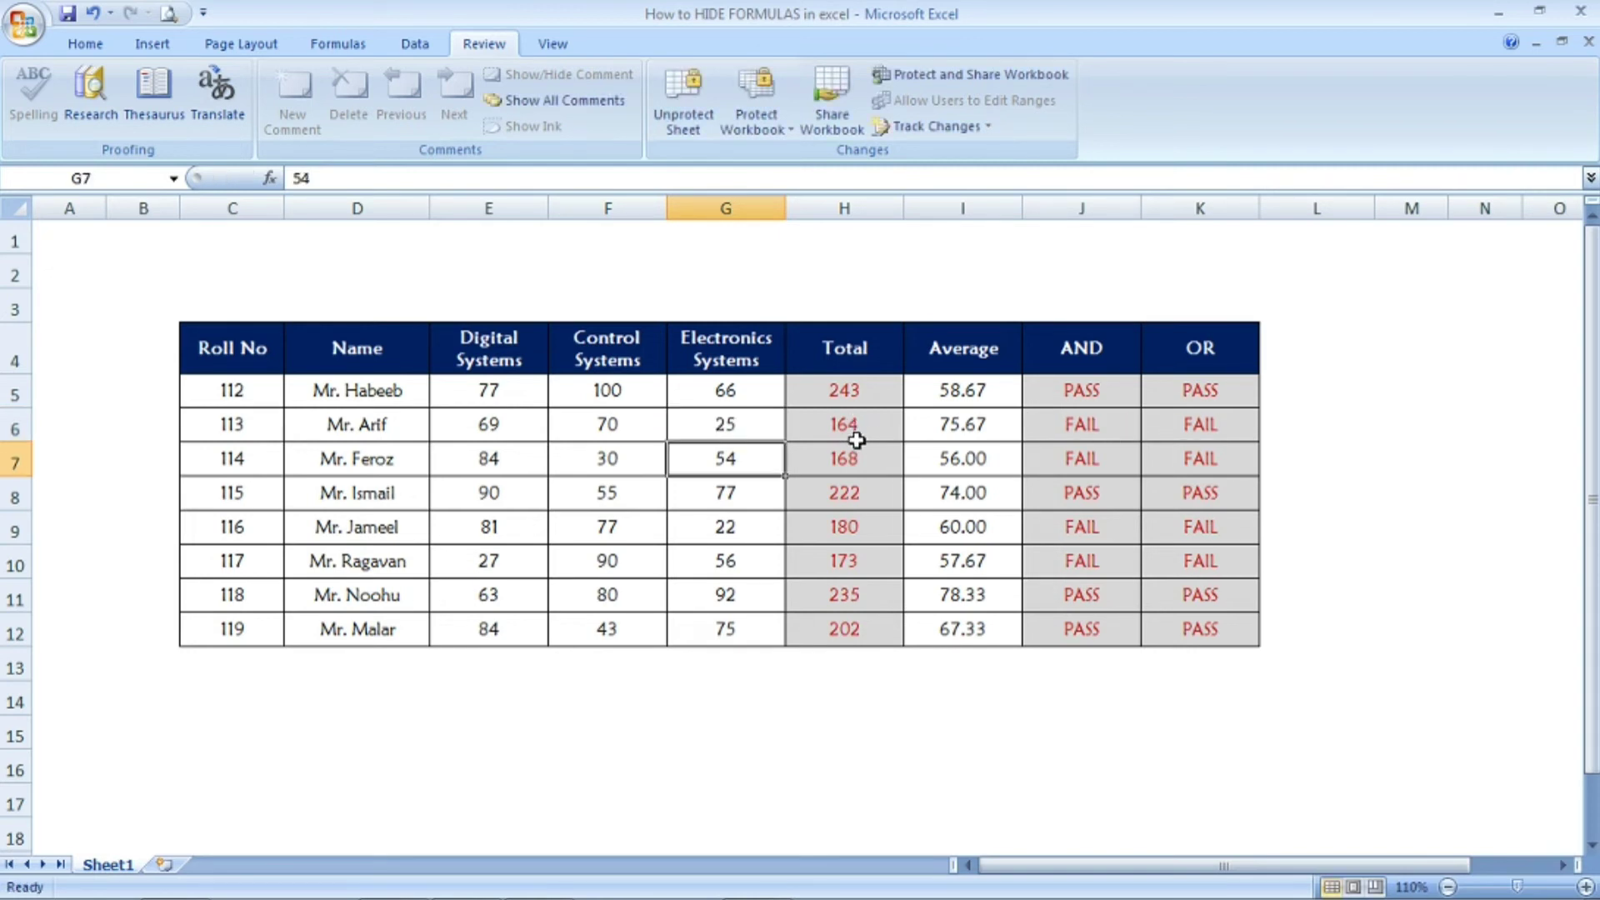
{"action": "left_click", "coordinate": [857, 421]}
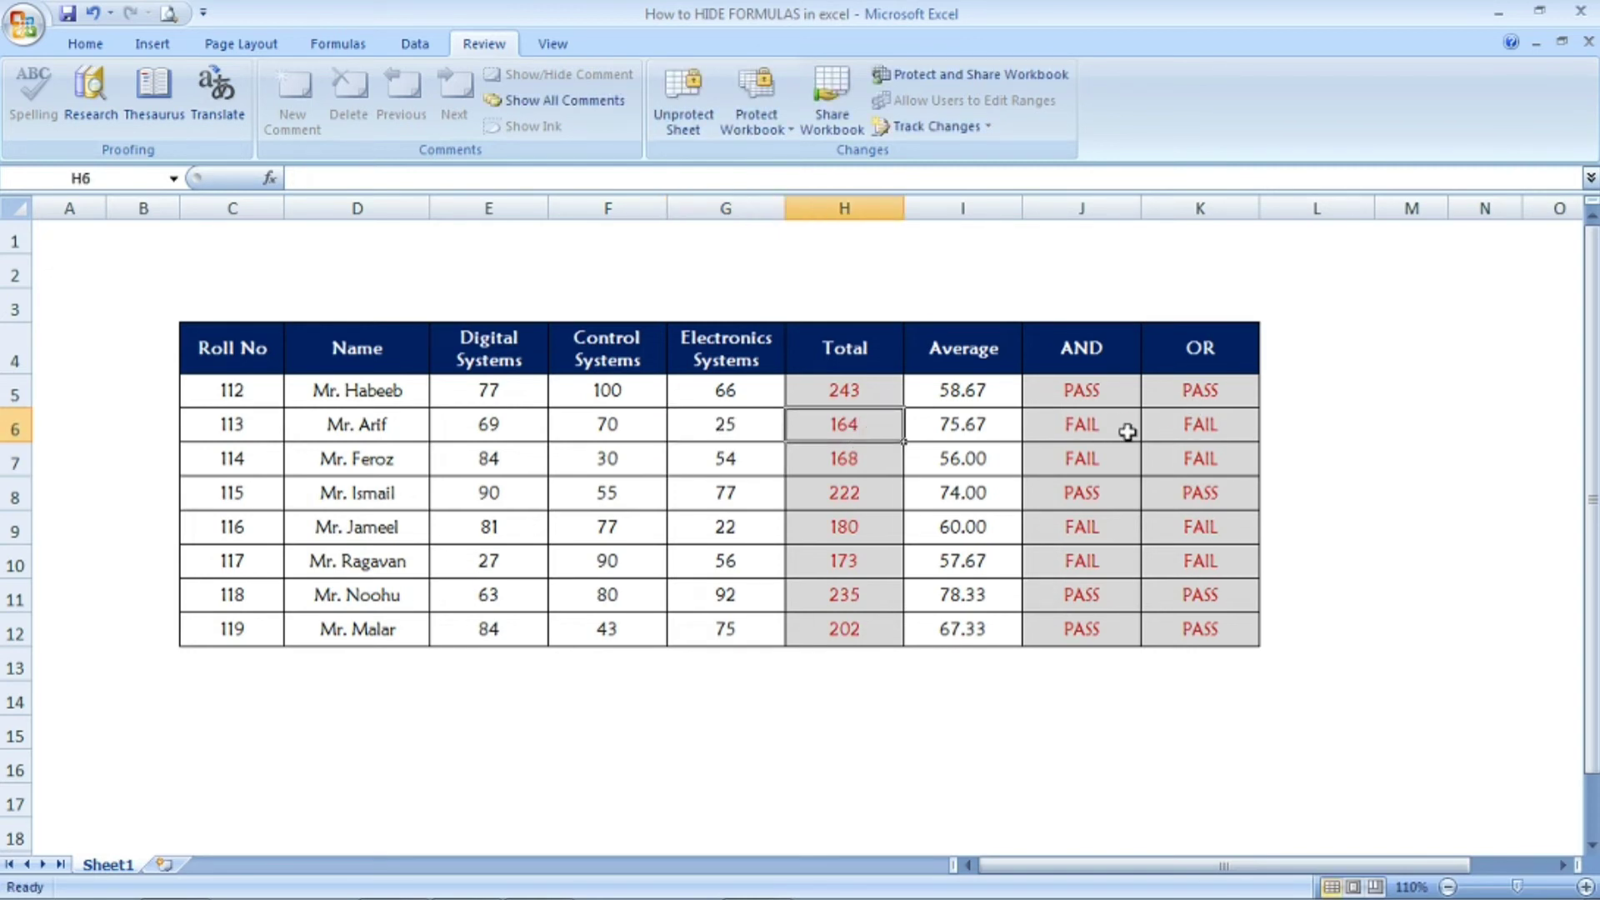
{"action": "left_click", "coordinate": [1119, 433]}
{"action": "left_click", "coordinate": [1195, 430]}
{"action": "left_click", "coordinate": [1098, 431]}
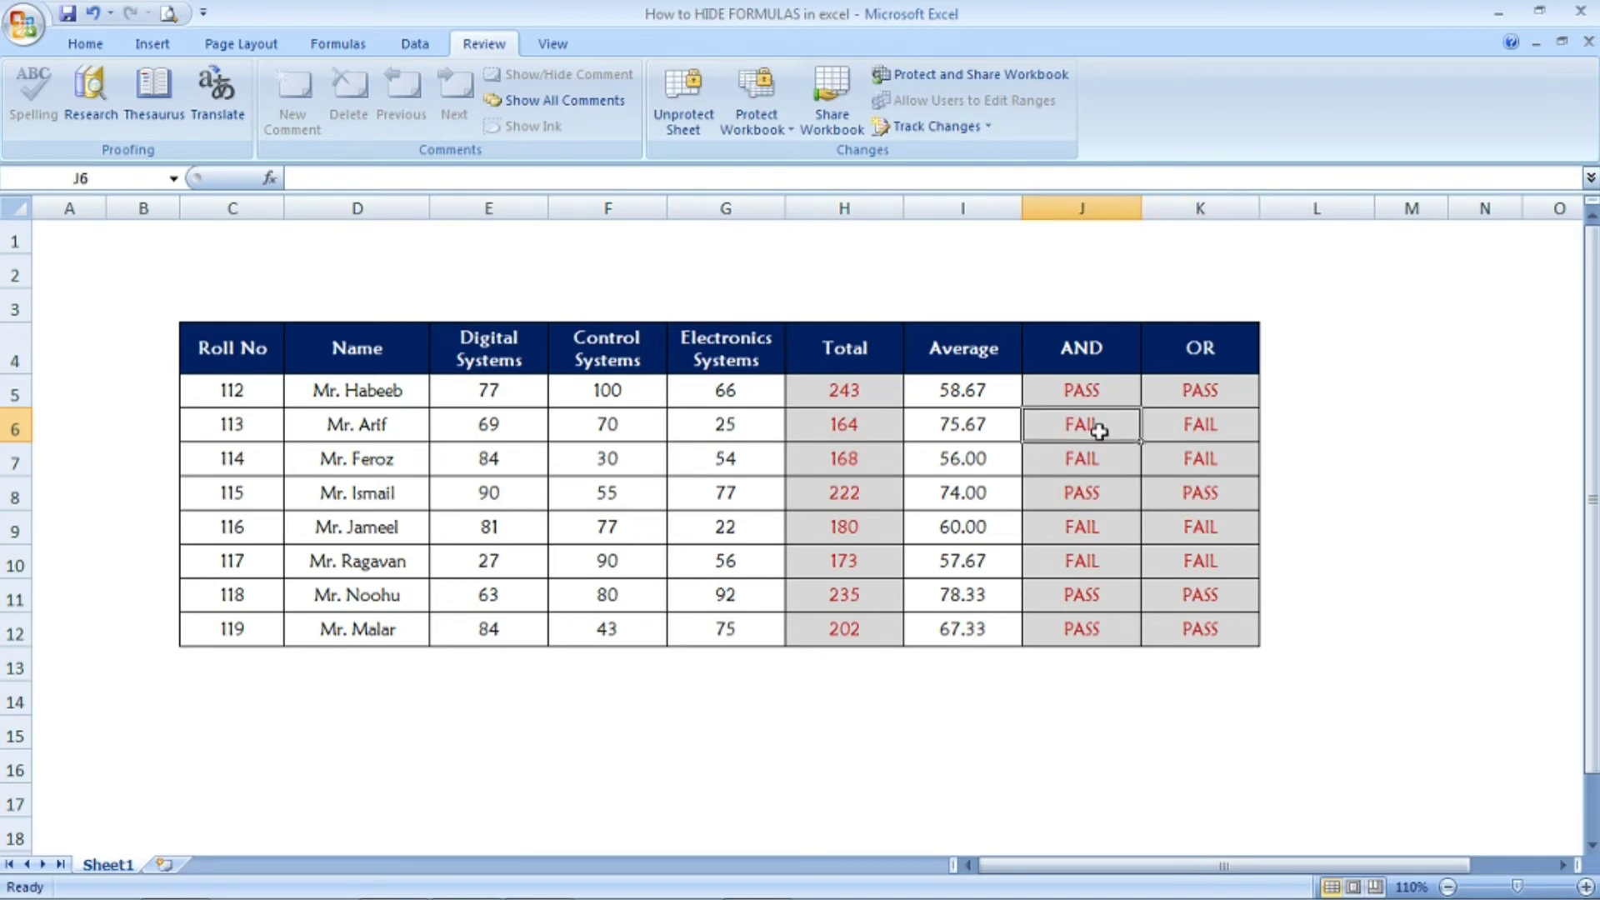
{"action": "left_click", "coordinate": [888, 428]}
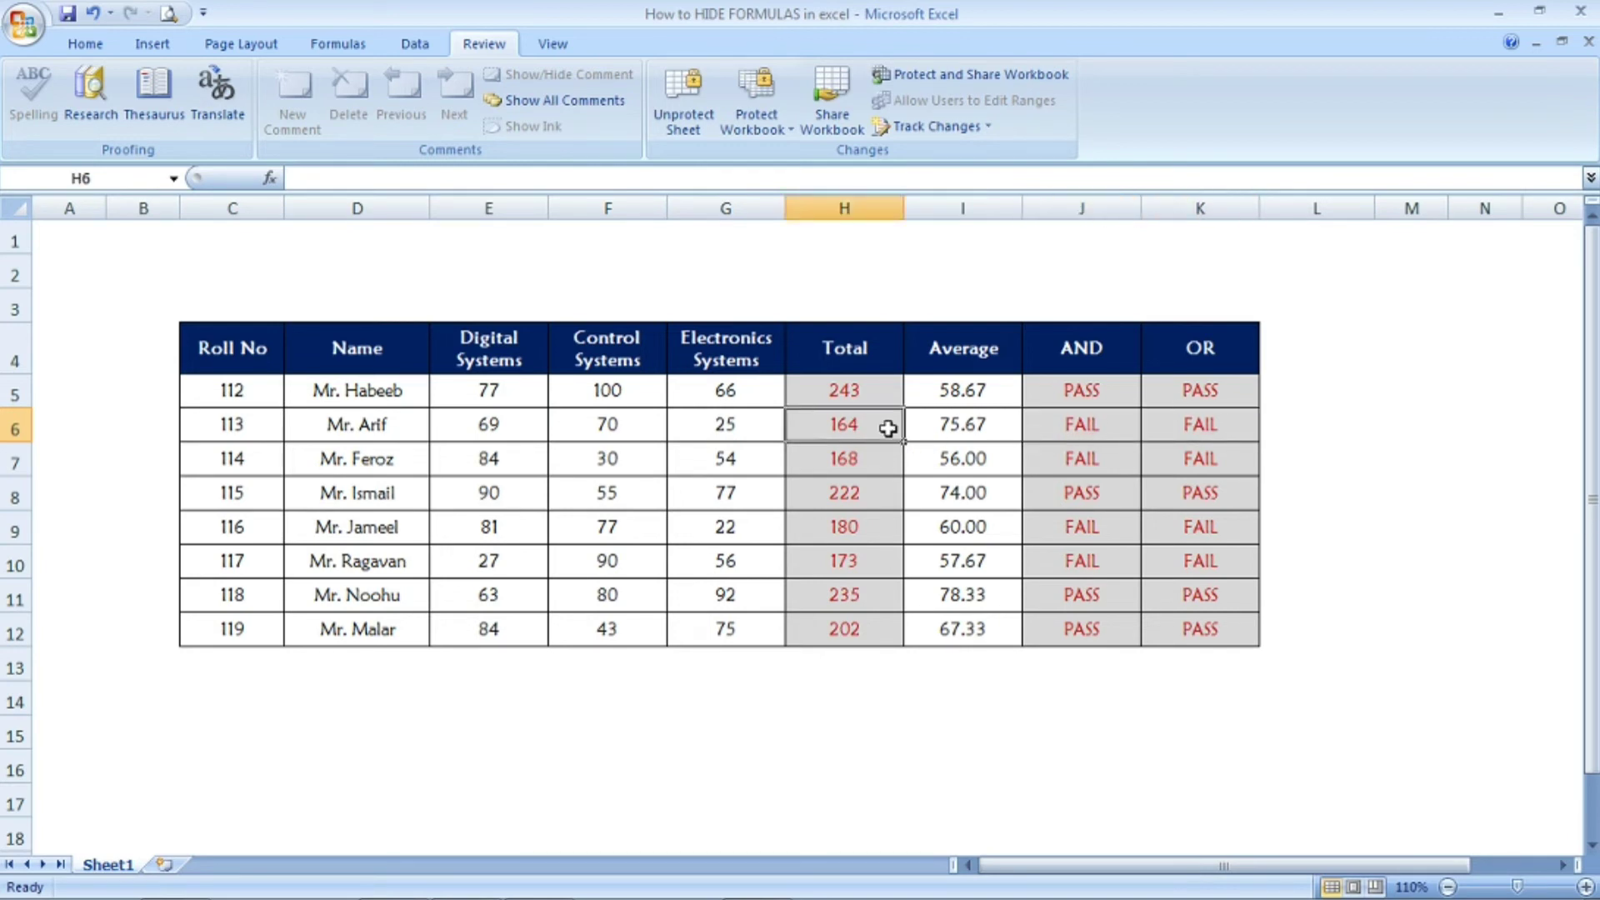
Check that Totals H7 through H11 show only values, with formulas hidden.
{"action": "left_click", "coordinate": [842, 454]}
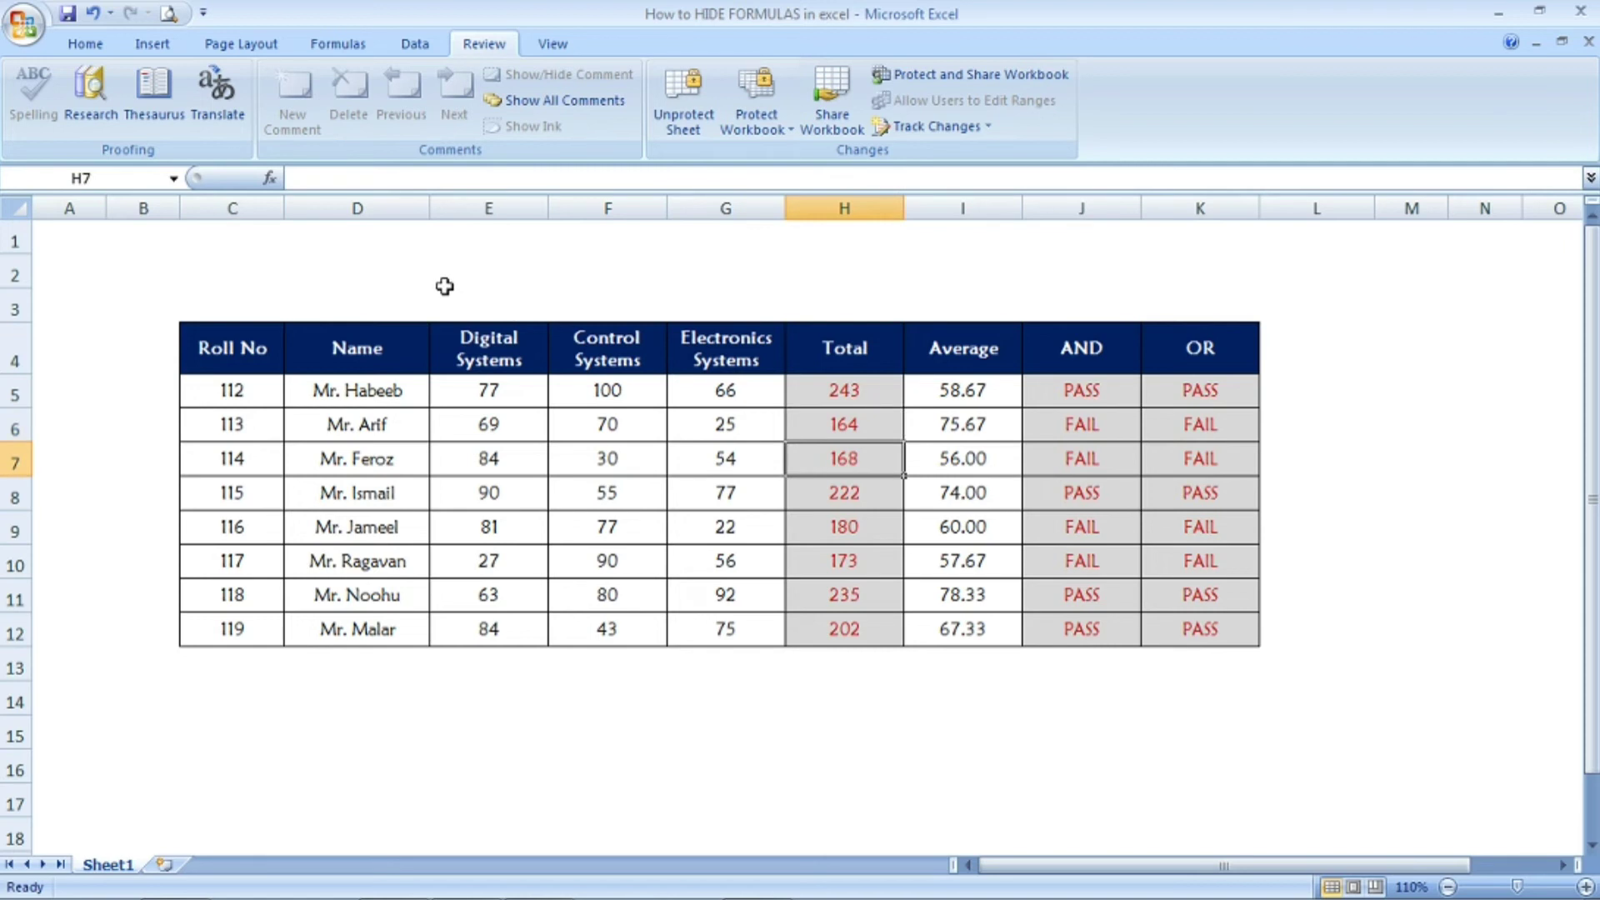
{"action": "left_click", "coordinate": [861, 521]}
{"action": "left_click", "coordinate": [859, 569]}
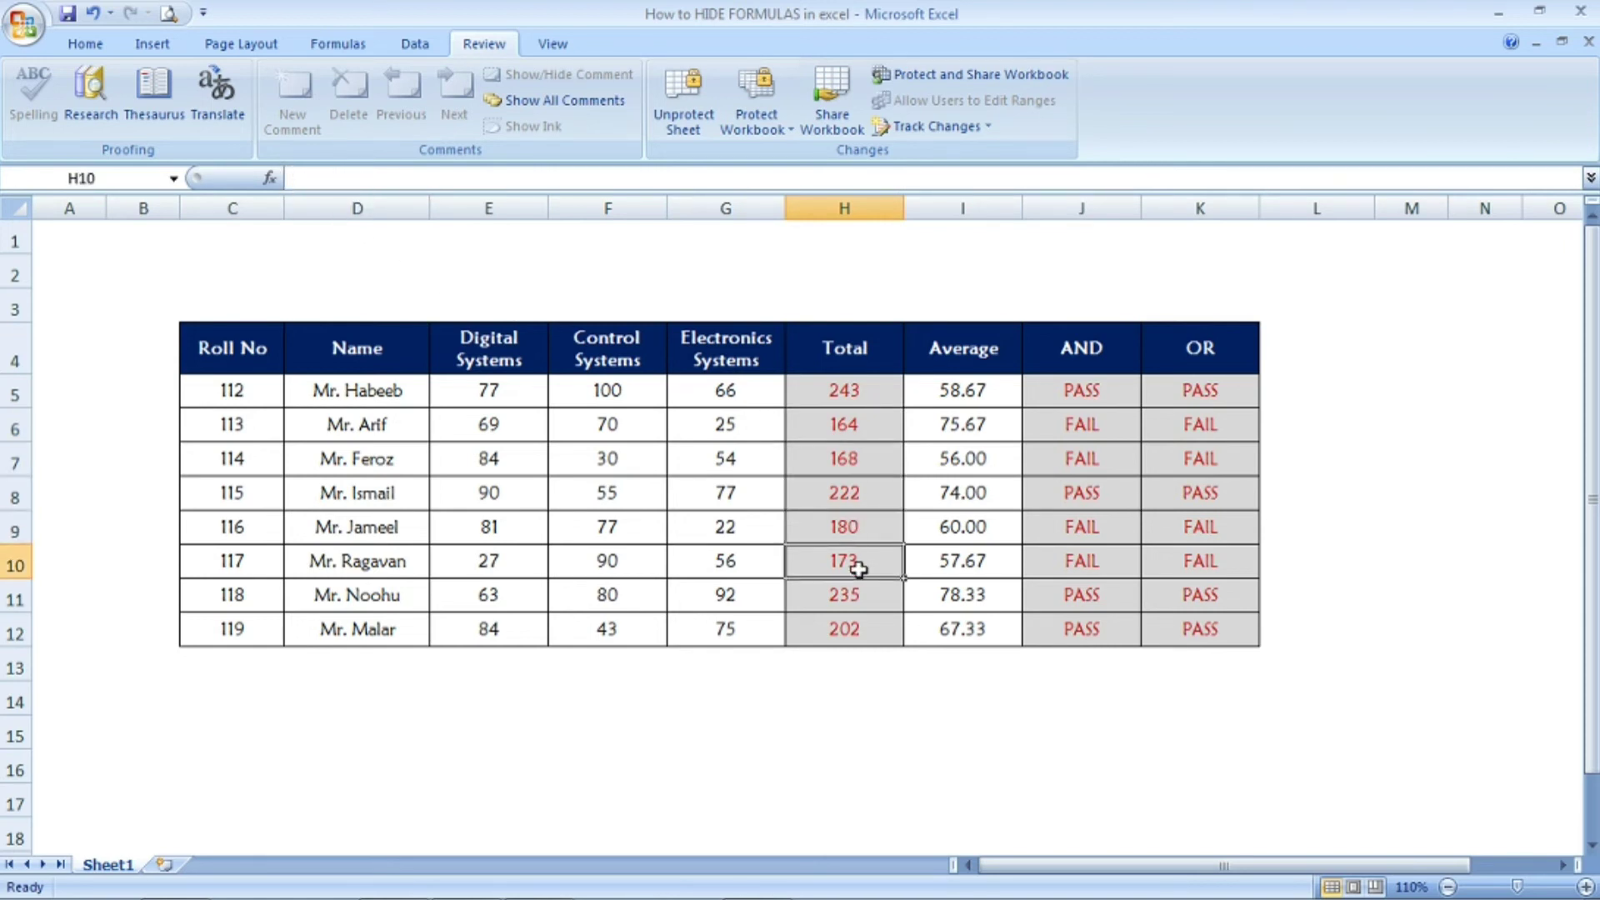
{"action": "left_click", "coordinate": [858, 596]}
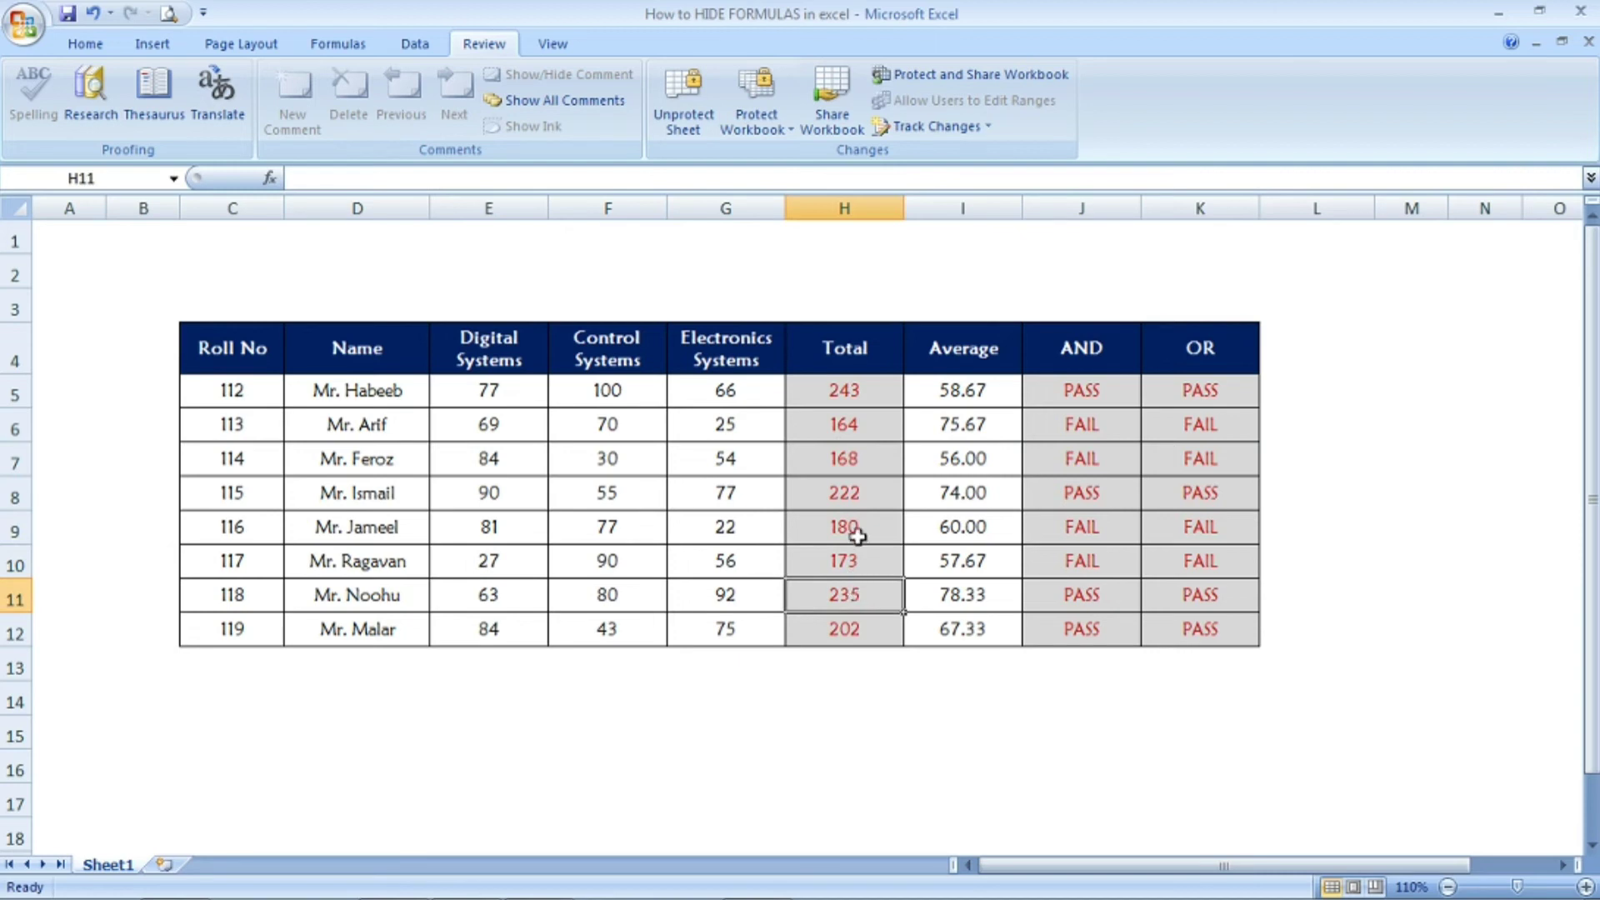
{"action": "left_click", "coordinate": [855, 490]}
{"action": "left_click", "coordinate": [848, 425]}
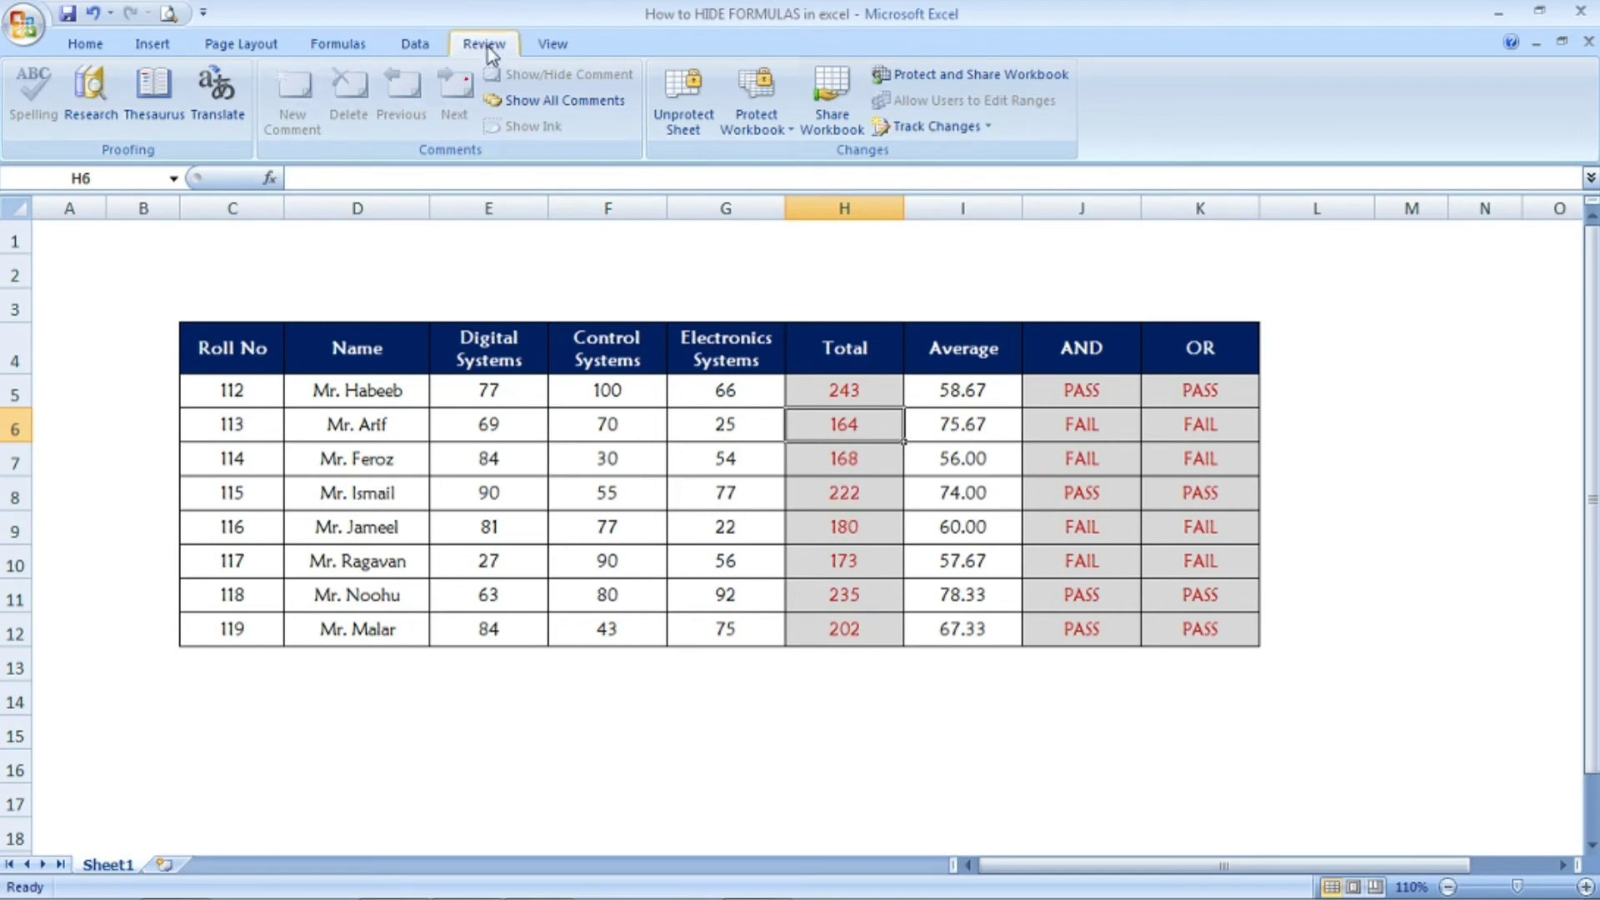
Unprotect Sheet1 with the password and view the revealed formulas in H5, J7, K8 and H6.
{"action": "left_click", "coordinate": [682, 127]}
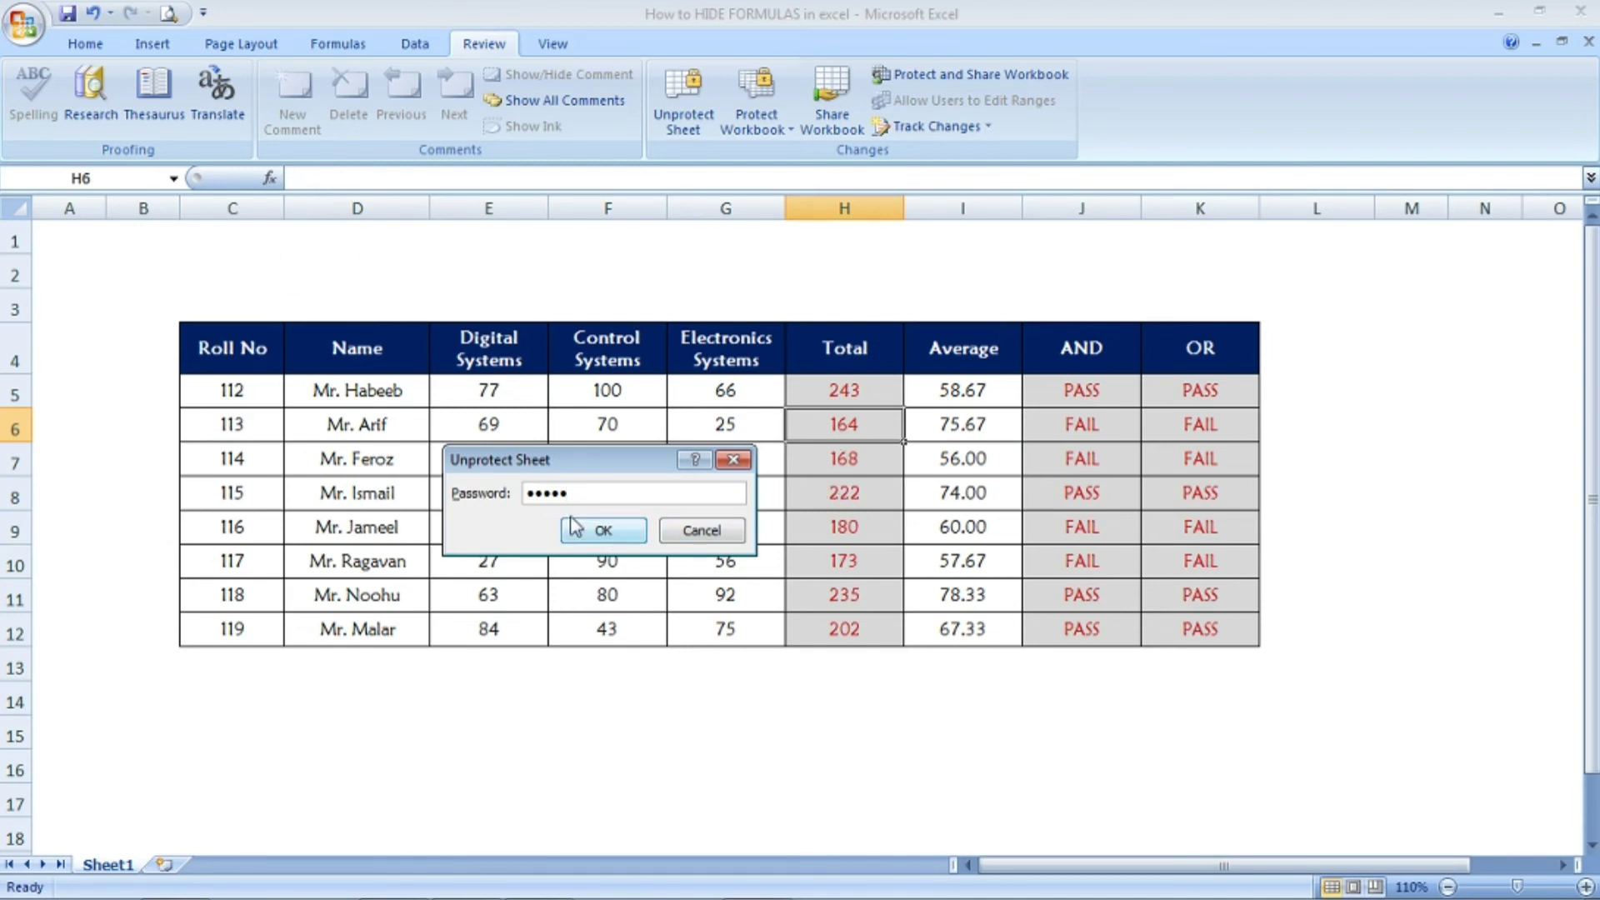
{"action": "left_click", "coordinate": [603, 530]}
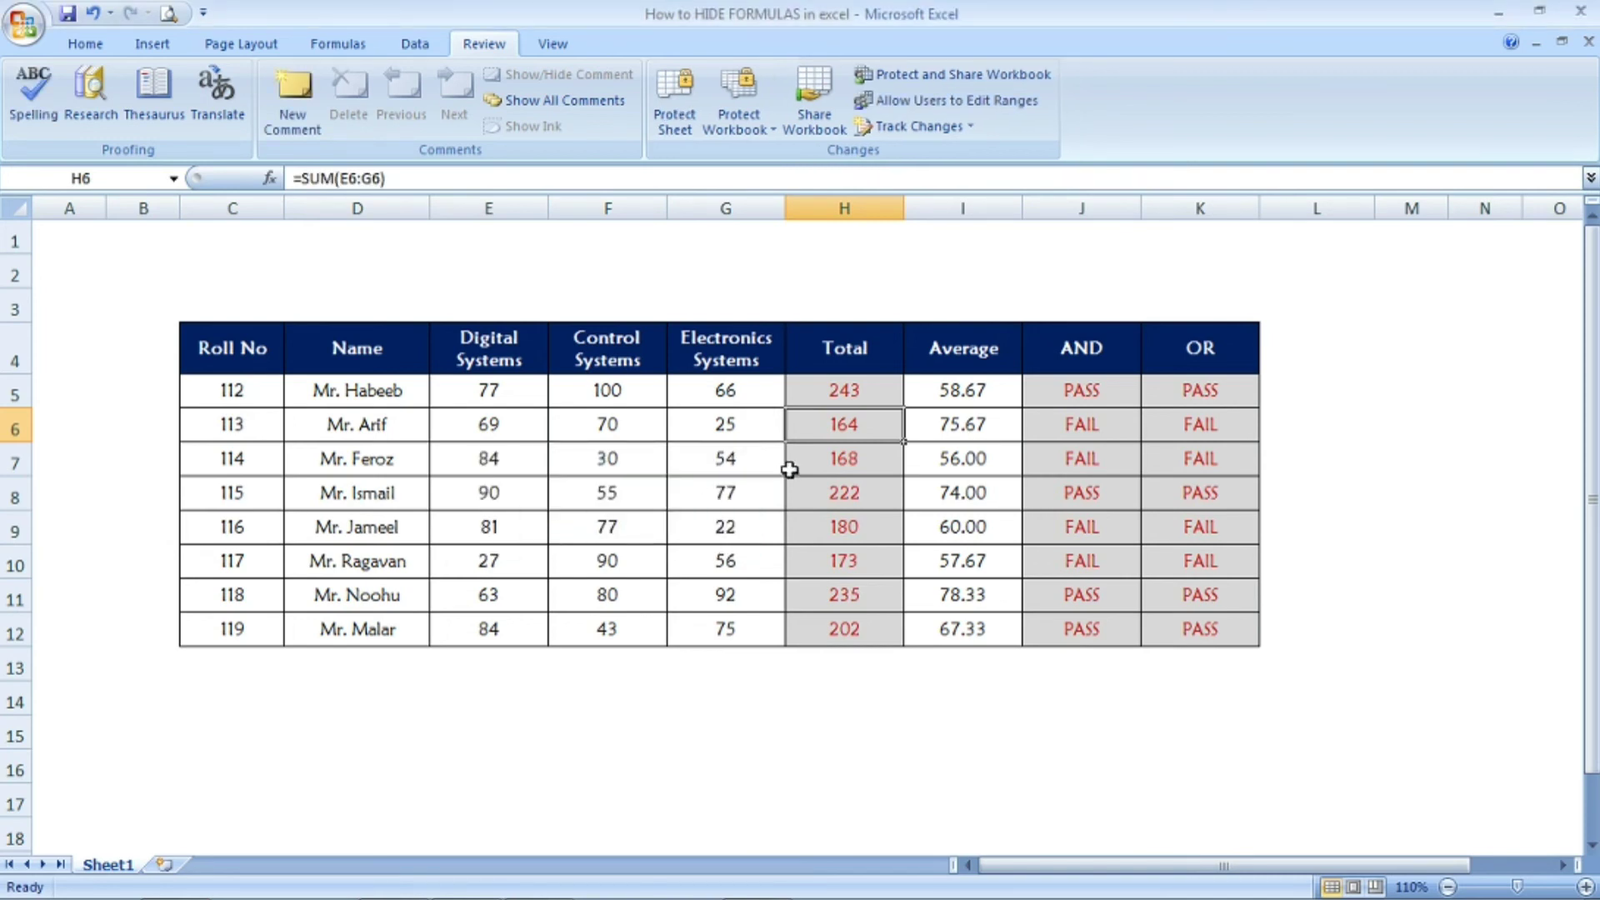
{"action": "left_click", "coordinate": [853, 393]}
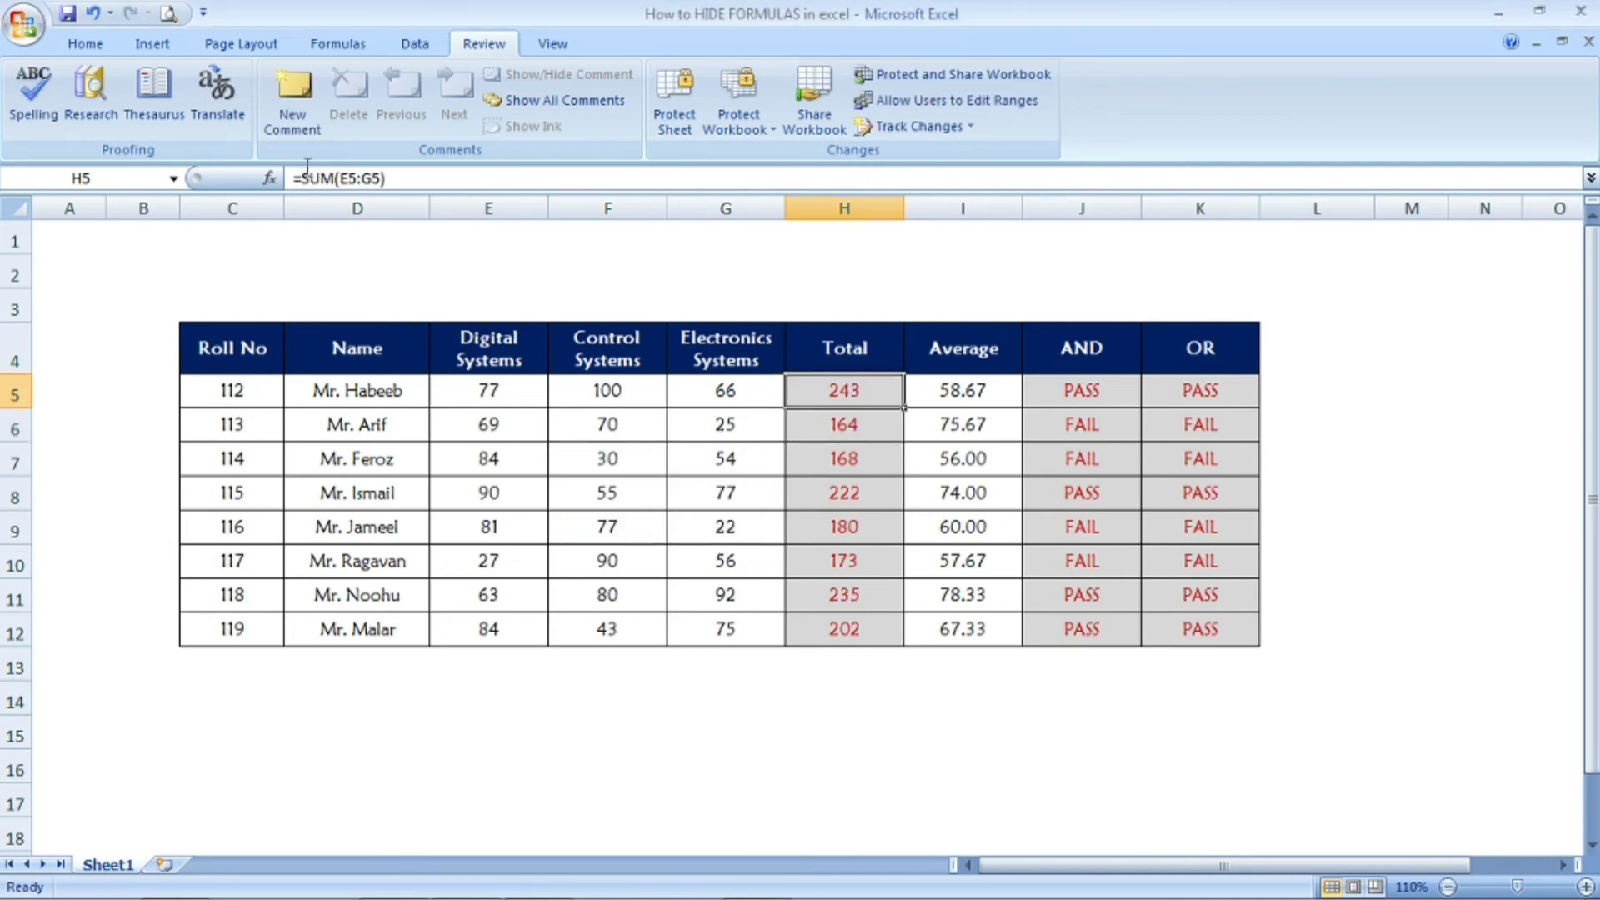
{"action": "left_click", "coordinate": [1097, 467]}
{"action": "left_click", "coordinate": [1198, 489]}
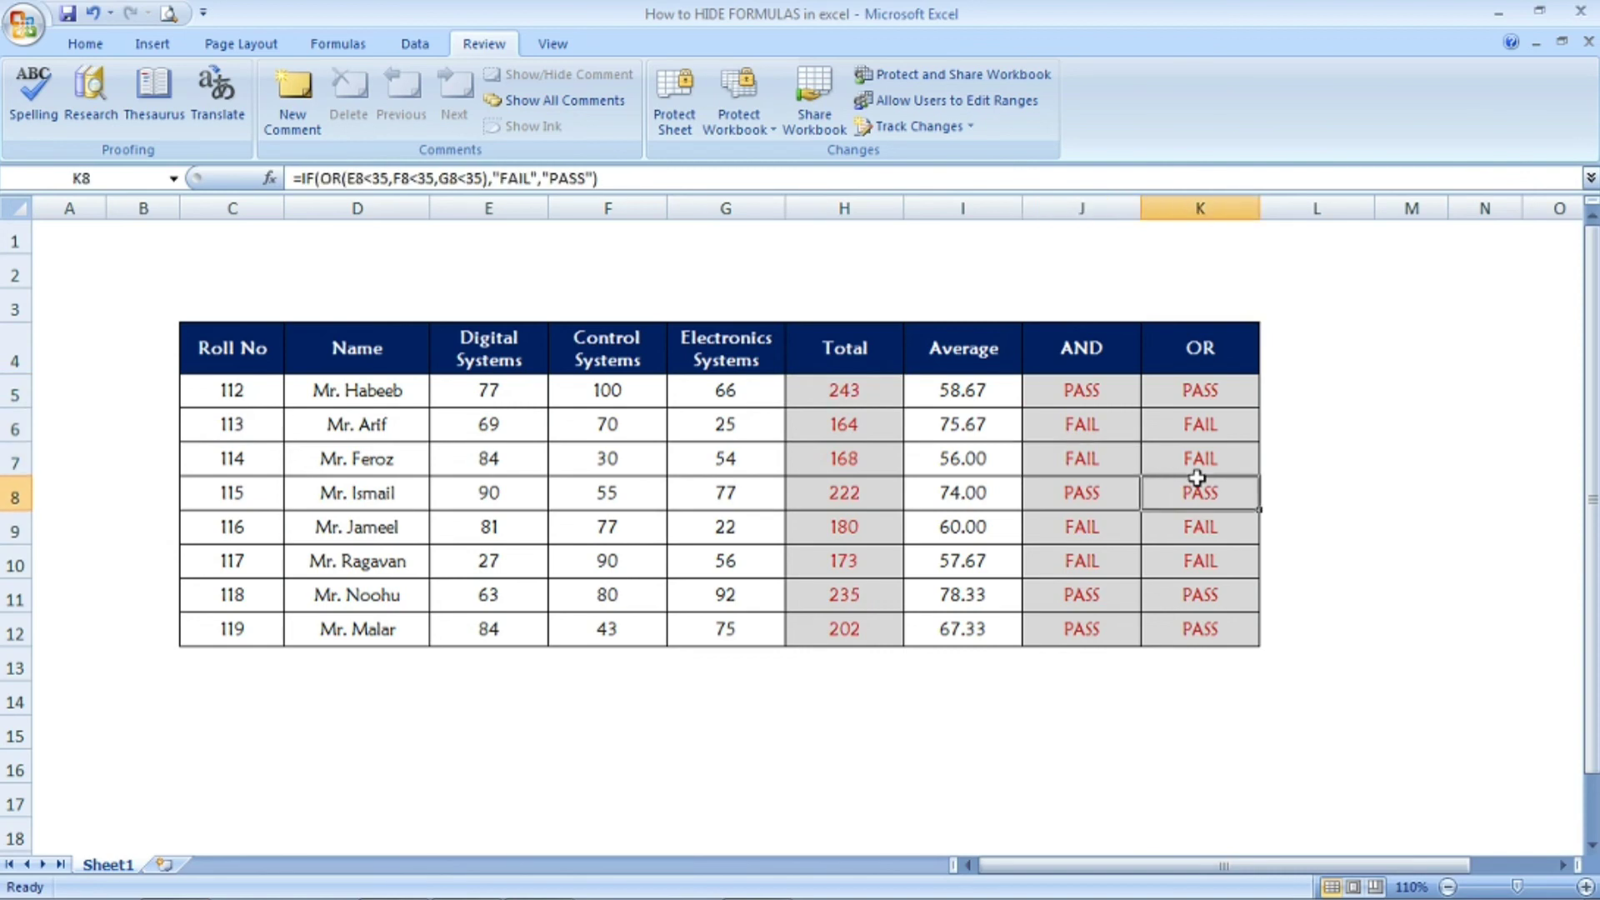
{"action": "left_click", "coordinate": [875, 433]}
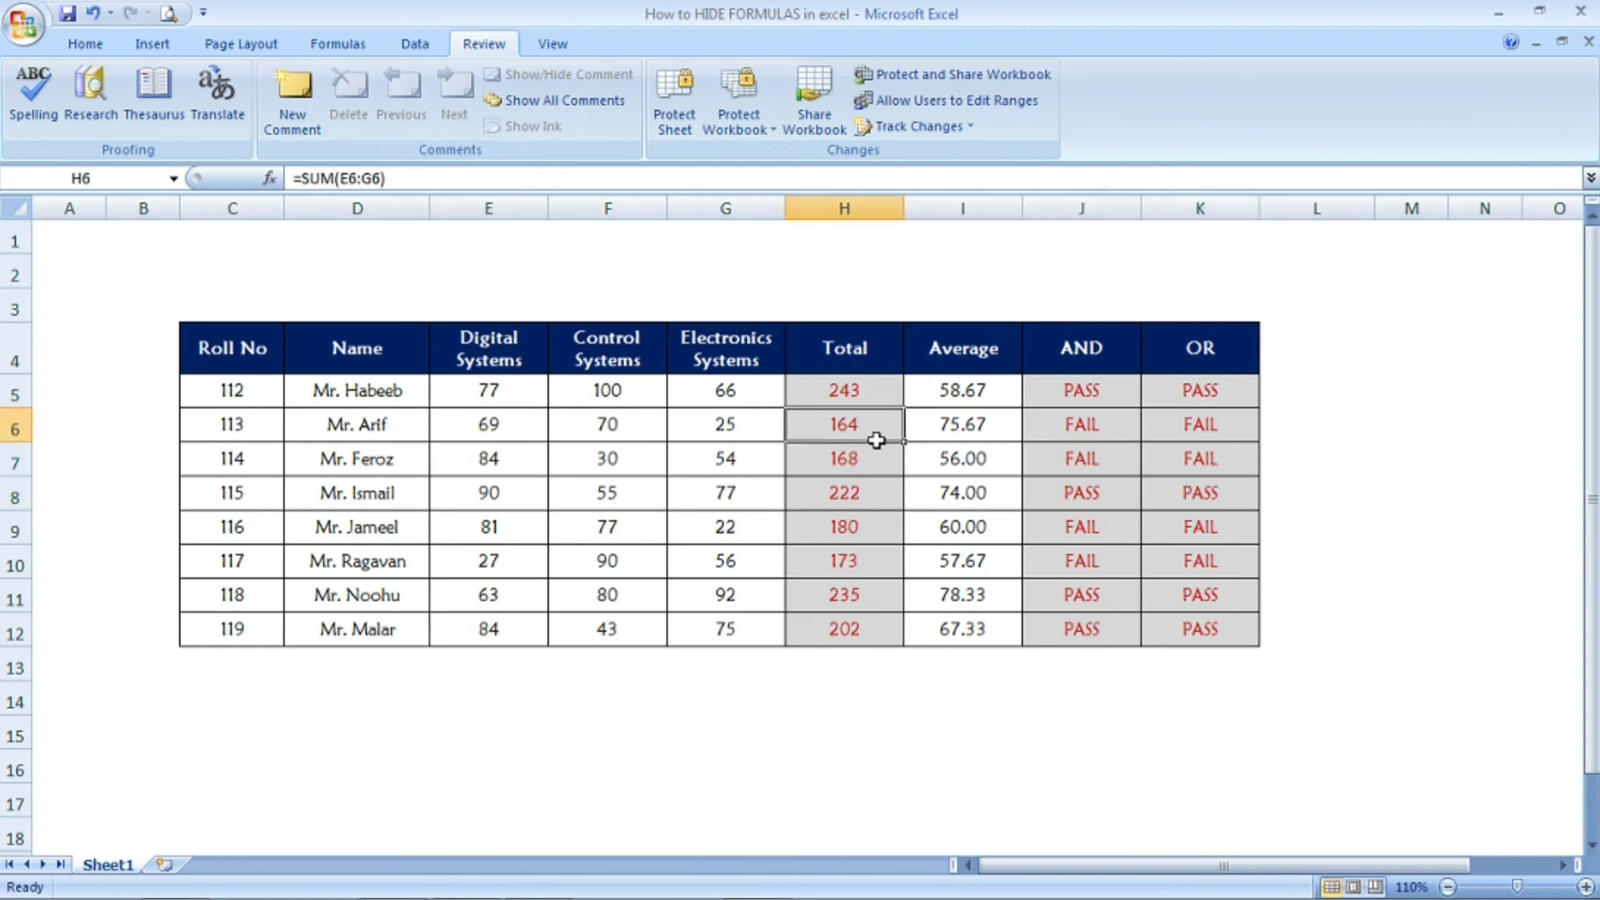
{"action": "double_click", "coordinate": [874, 439]}
{"action": "double_click", "coordinate": [871, 428]}
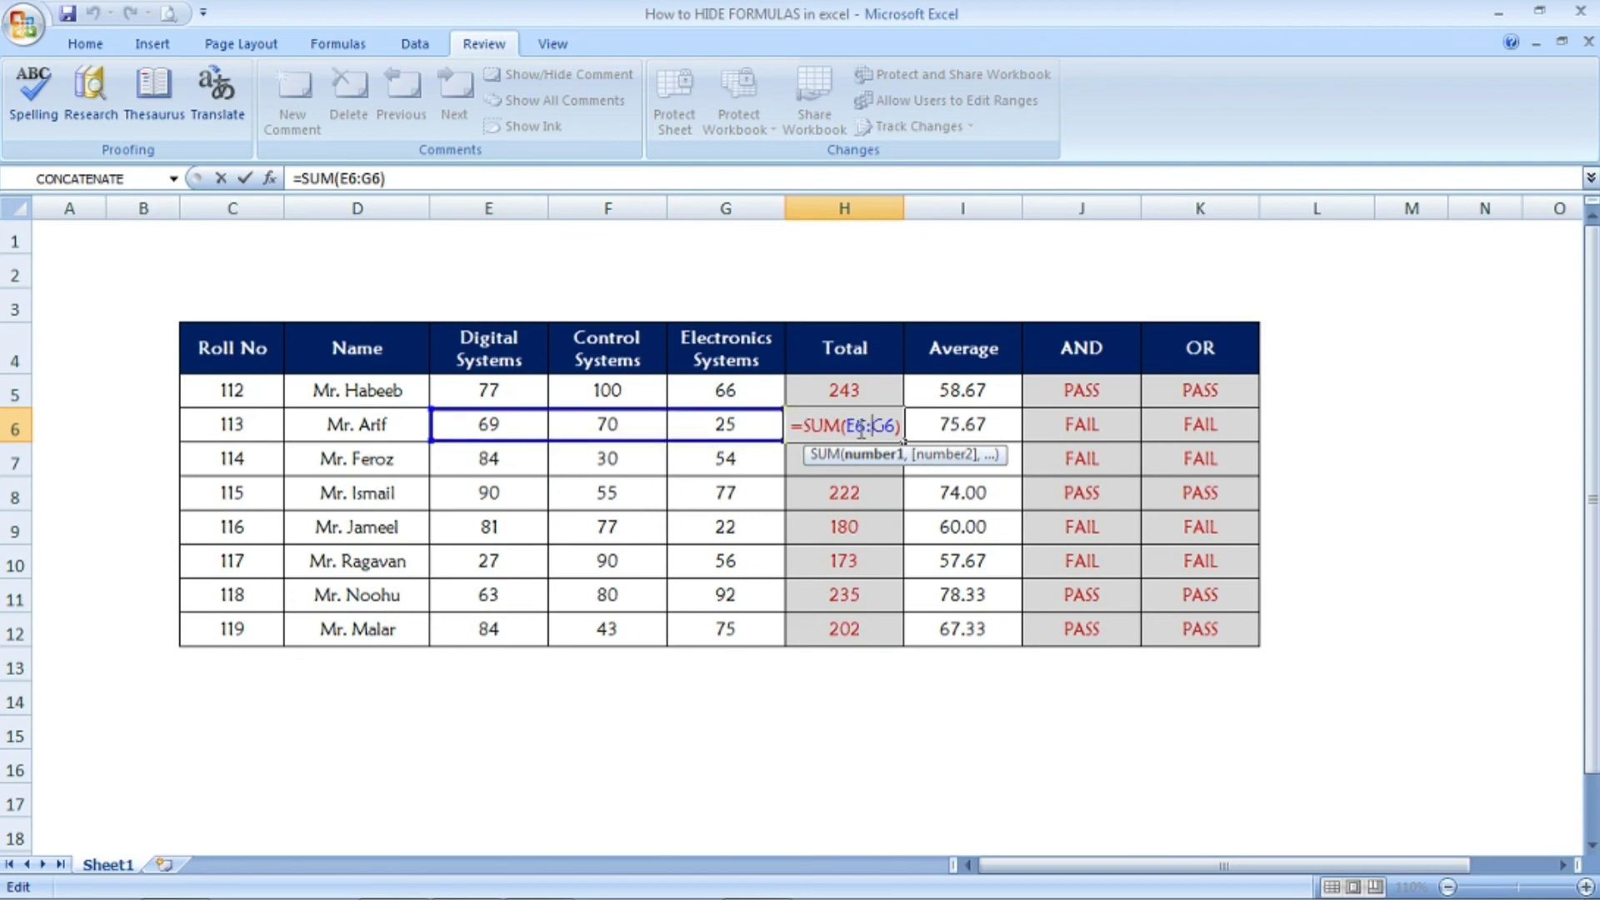
{"action": "key", "text": "Return"}
{"action": "left_click", "coordinate": [1074, 469]}
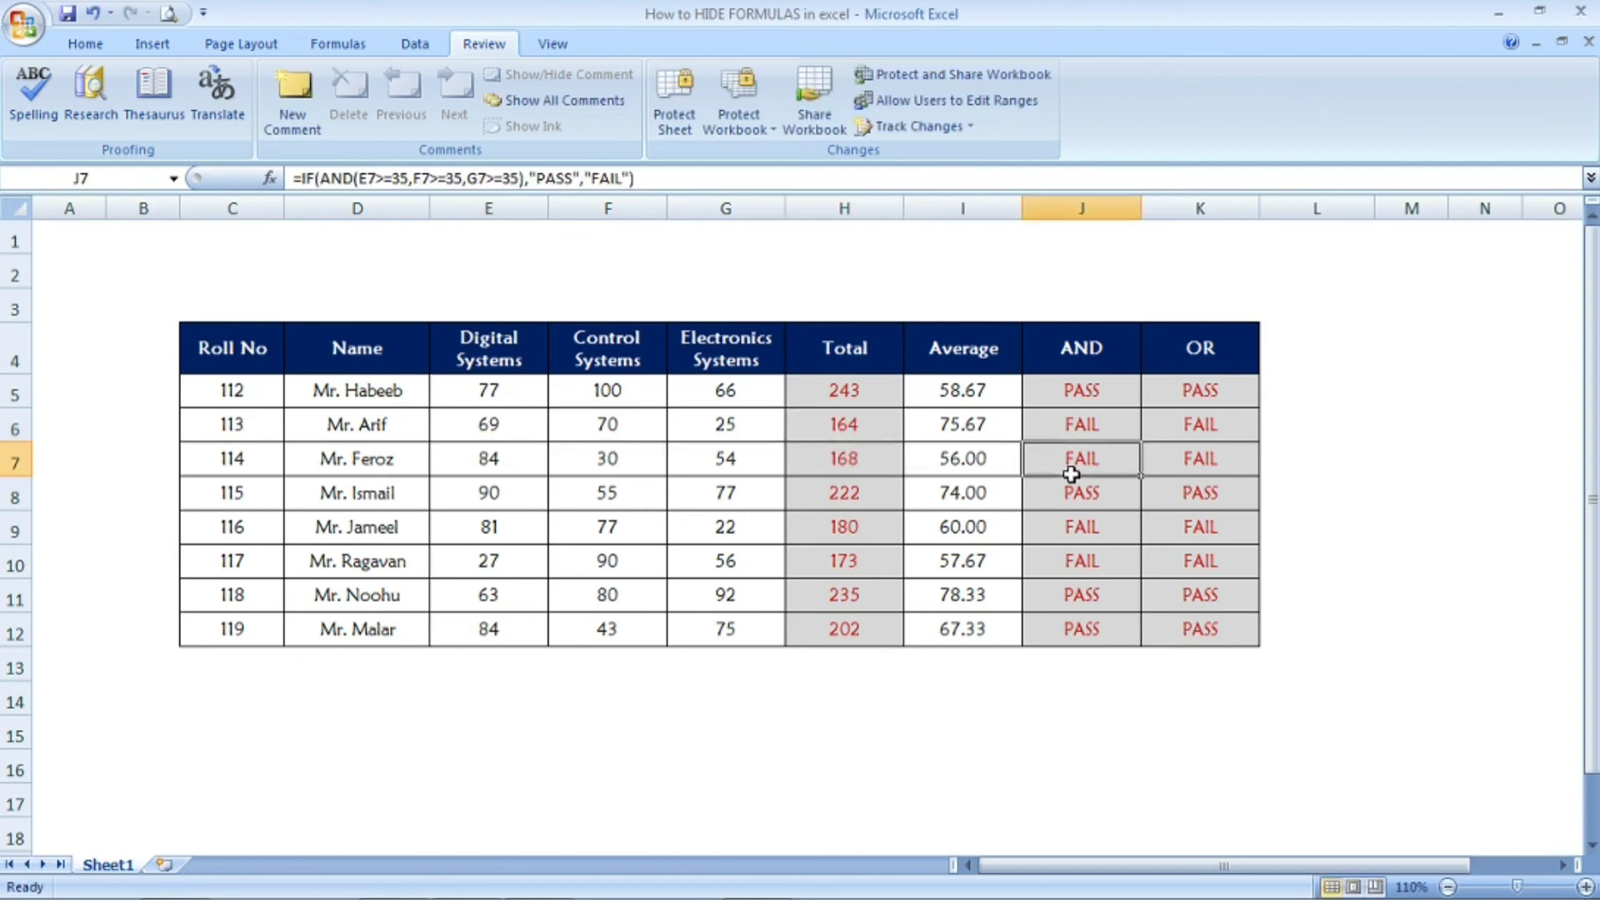
{"action": "left_click", "coordinate": [1092, 529]}
{"action": "left_click", "coordinate": [867, 573]}
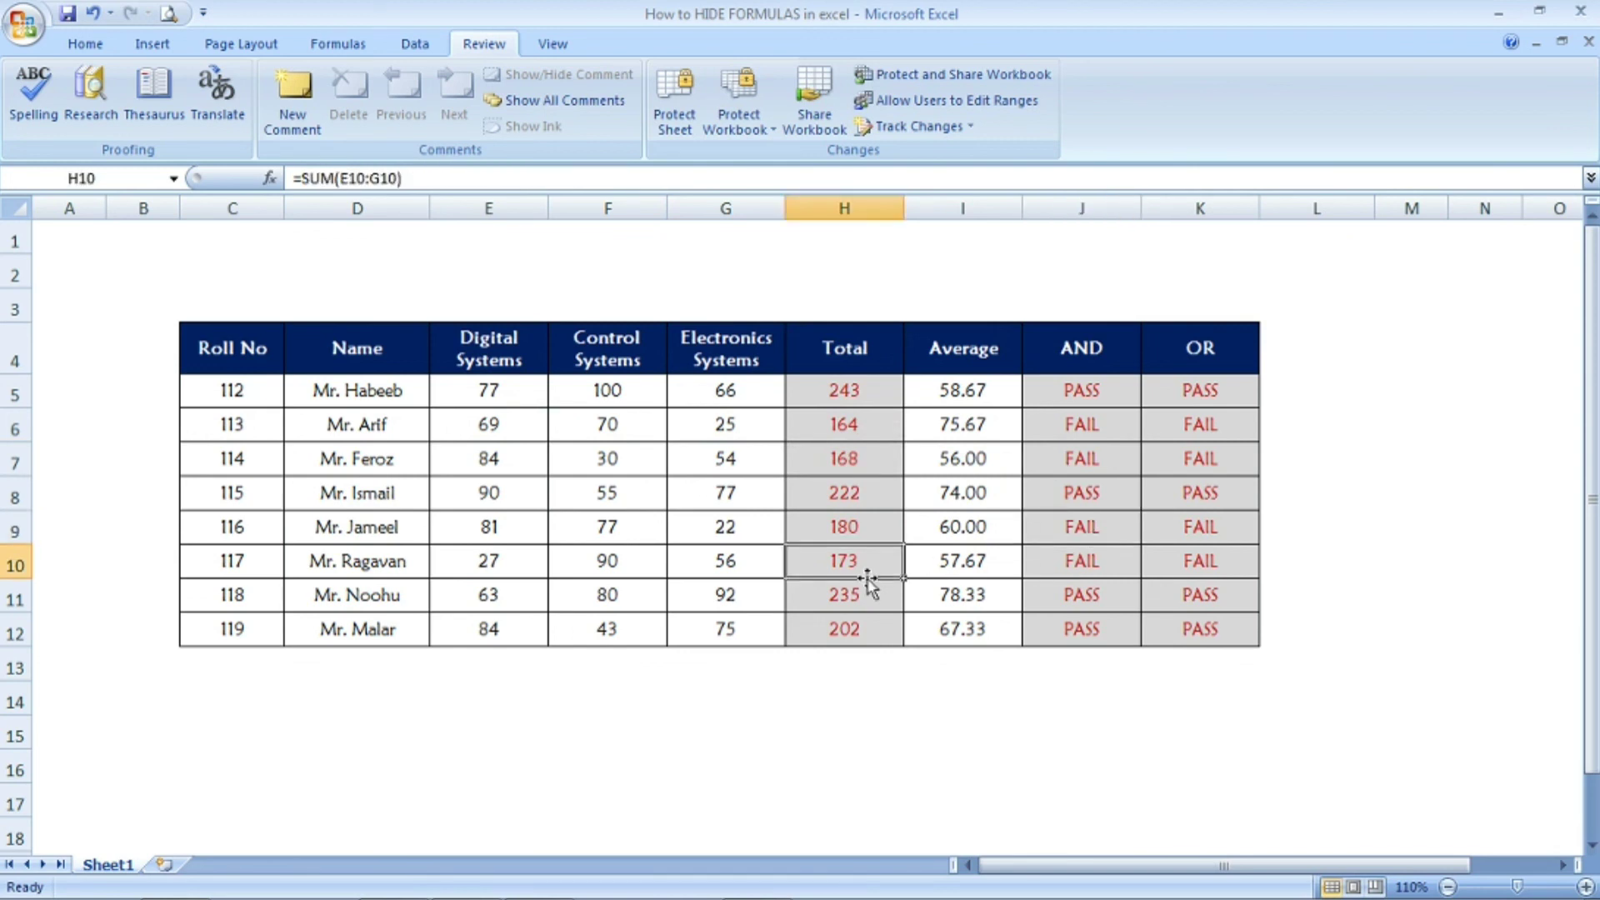